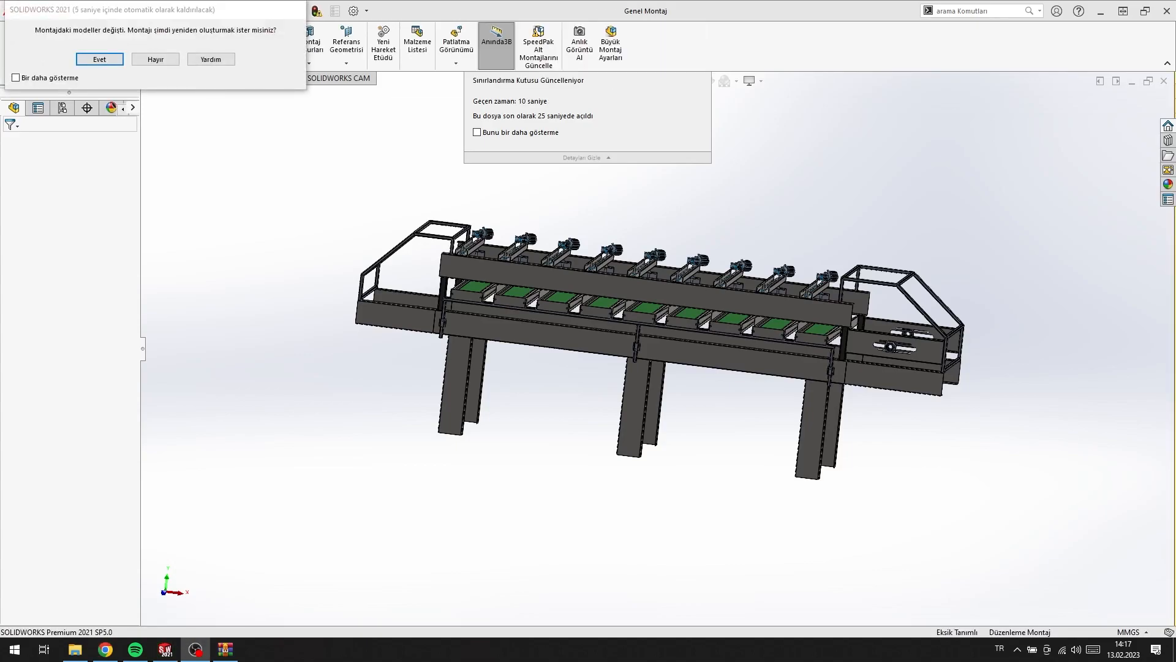
- Decline the assembly rebuild and measure the distance between the inner ring faces of the two opposite UCF-210 bearings
click(157, 60)
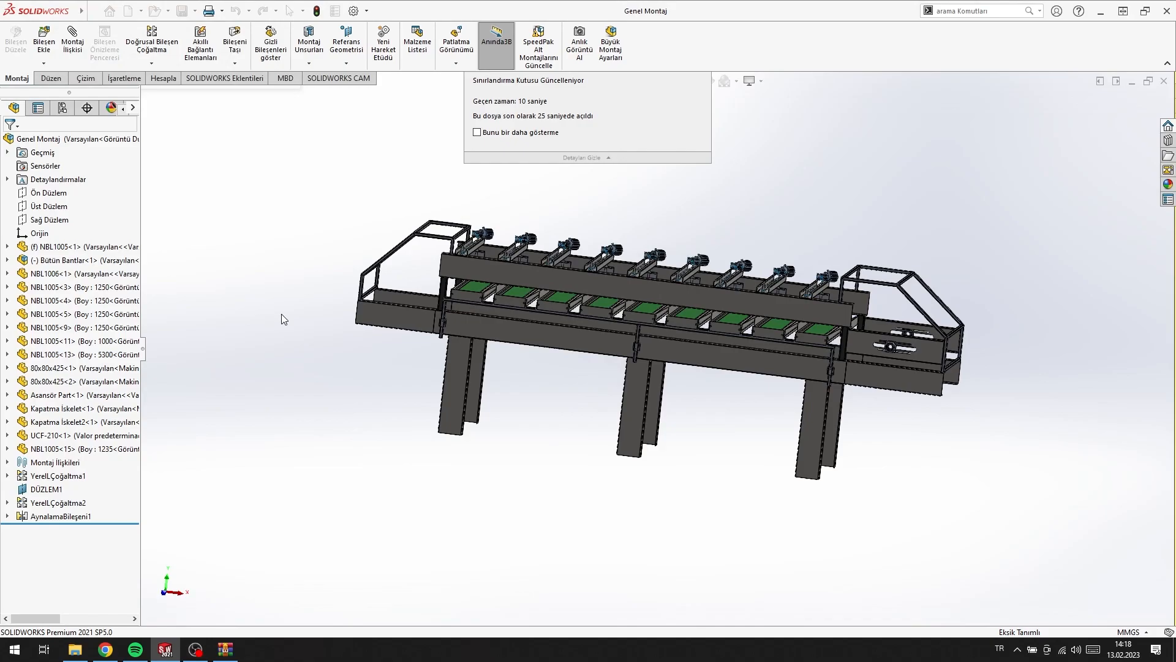
middle_drag(708, 402, 774, 364)
scroll(839, 337, down, 10)
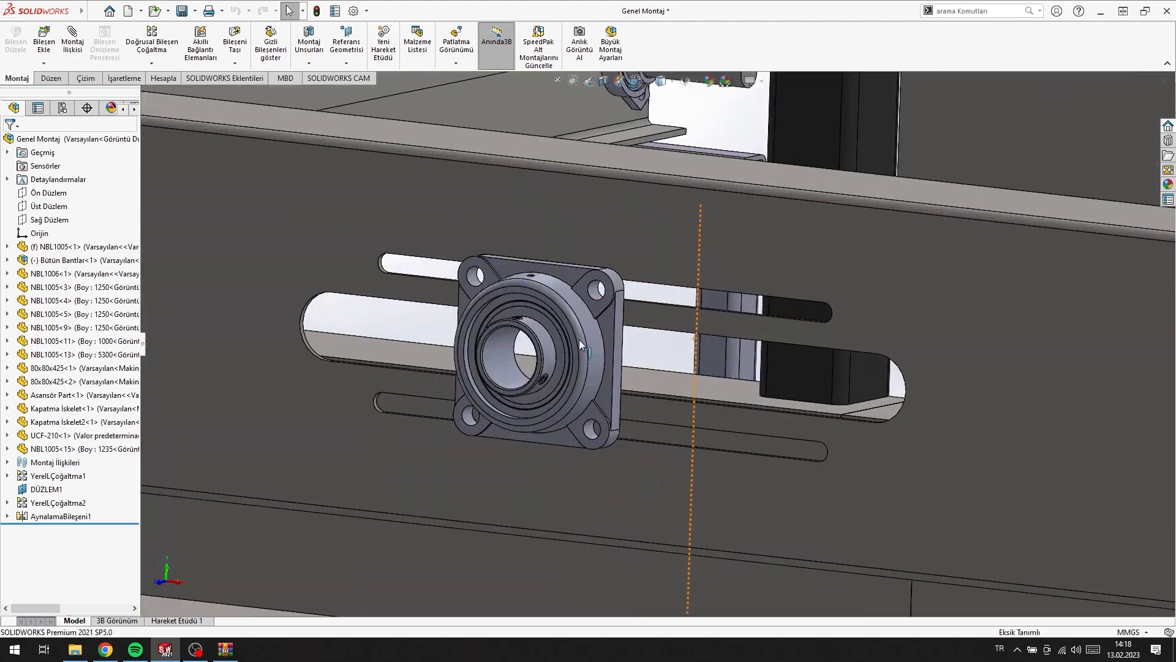
scroll(579, 340, up, 5)
click(506, 330)
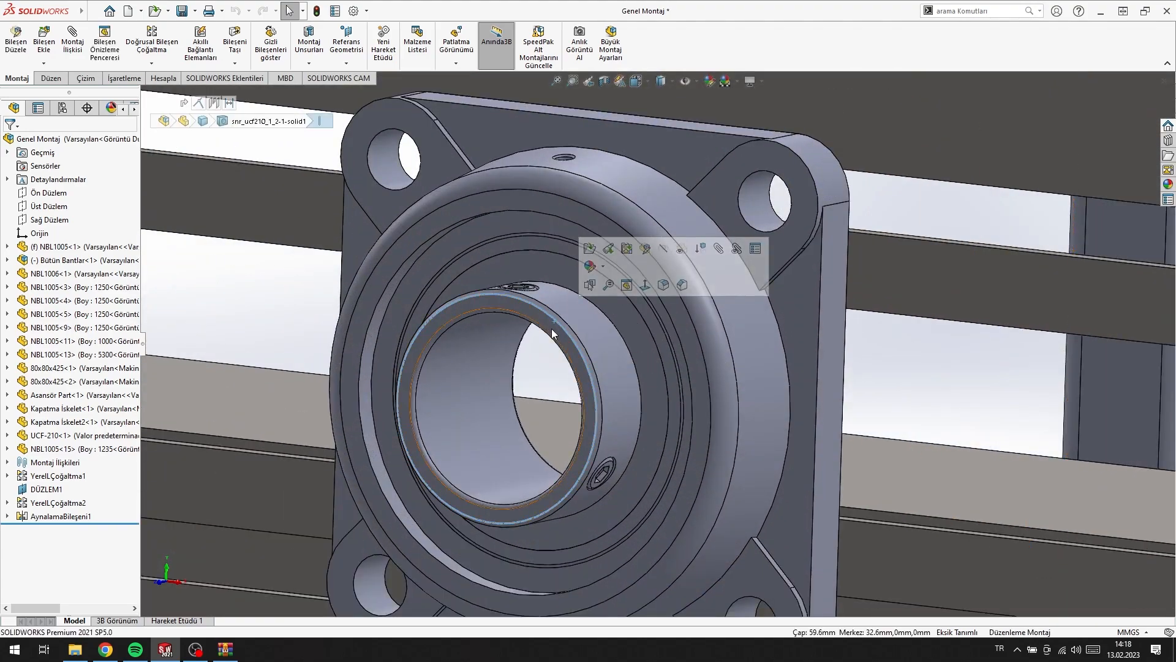
scroll(874, 343, down, 5)
scroll(873, 343, up, 7)
middle_drag(717, 318, 943, 397)
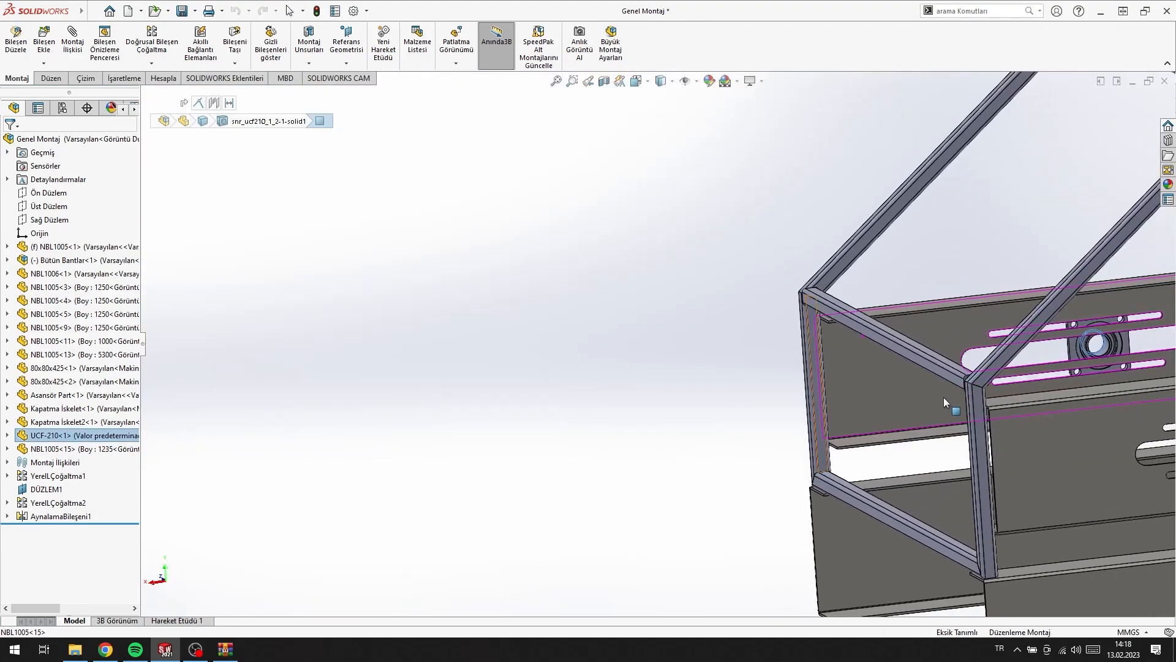
scroll(947, 396, up, 3)
scroll(952, 395, down, 6)
scroll(919, 367, down, 5)
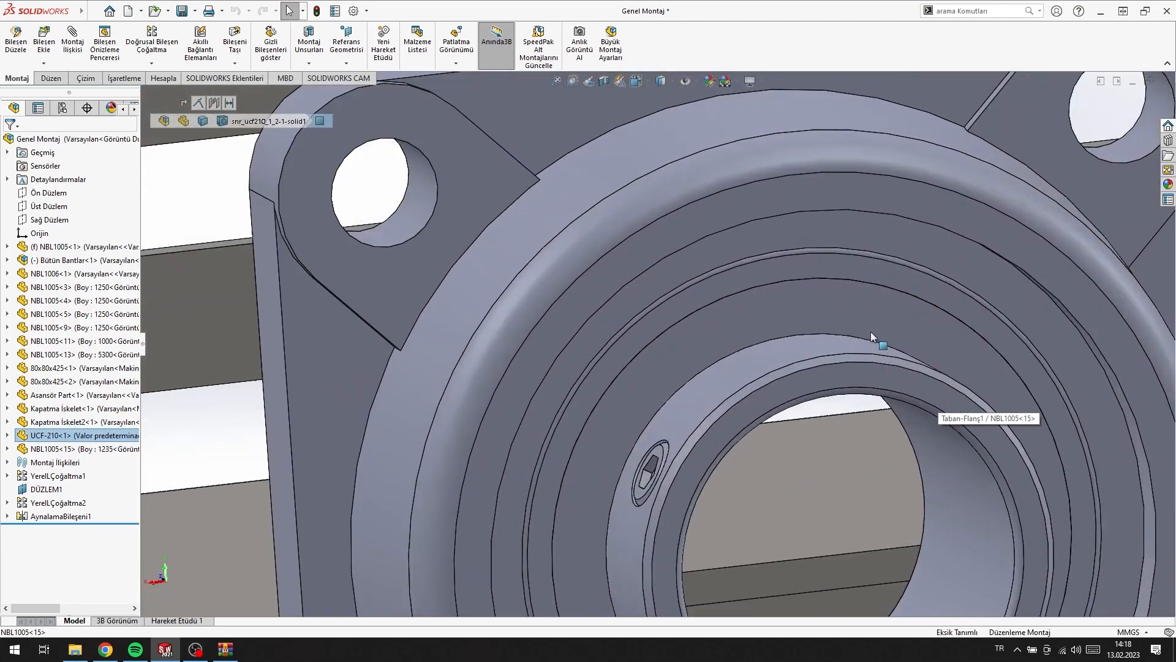
click(851, 376)
scroll(857, 435, up, 2)
scroll(842, 418, up, 12)
middle_drag(840, 368, 989, 521)
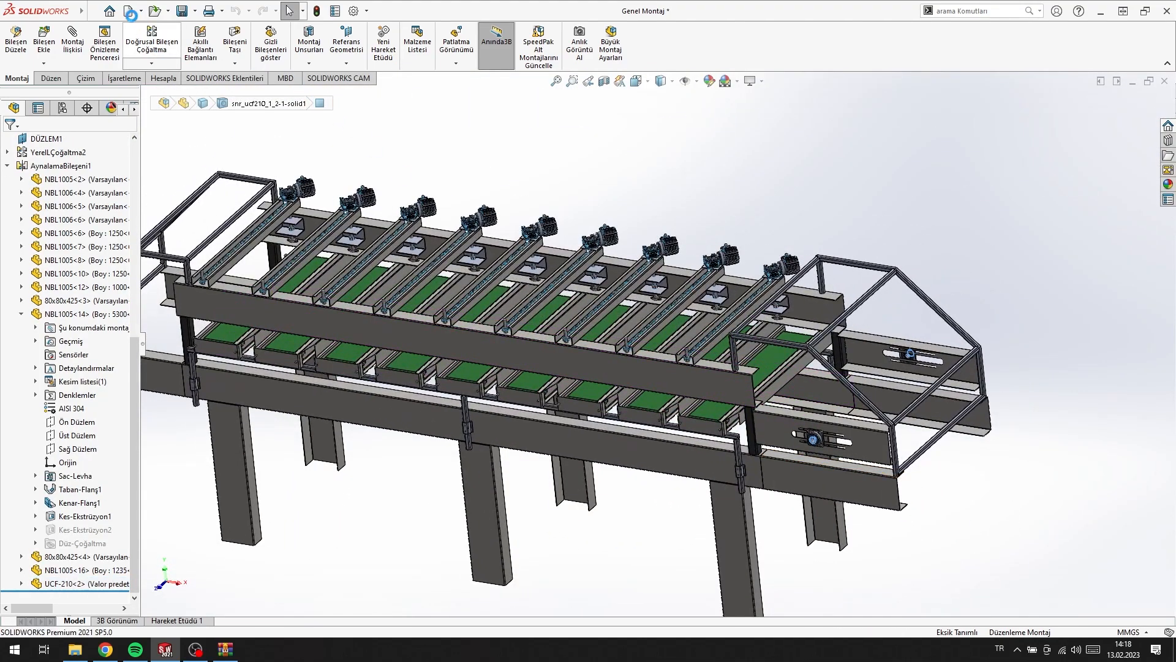
- Create a new part and sketch a 50 mm diameter circle centred on the origin of the front plane
click(127, 10)
double_click(241, 228)
click(51, 78)
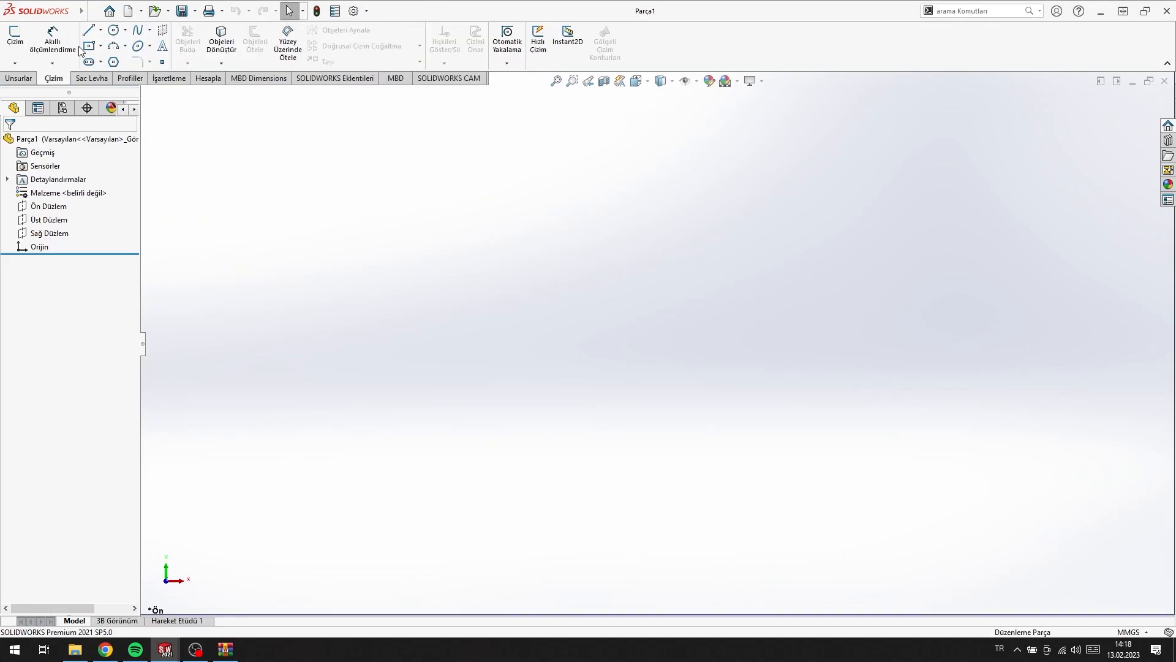
click(113, 30)
click(618, 272)
click(655, 343)
click(706, 326)
key(d)
click(708, 349)
click(768, 363)
text(50)
key(Return)
- Extrude the circle 1635 mm blind to form the shaft
click(19, 78)
click(23, 44)
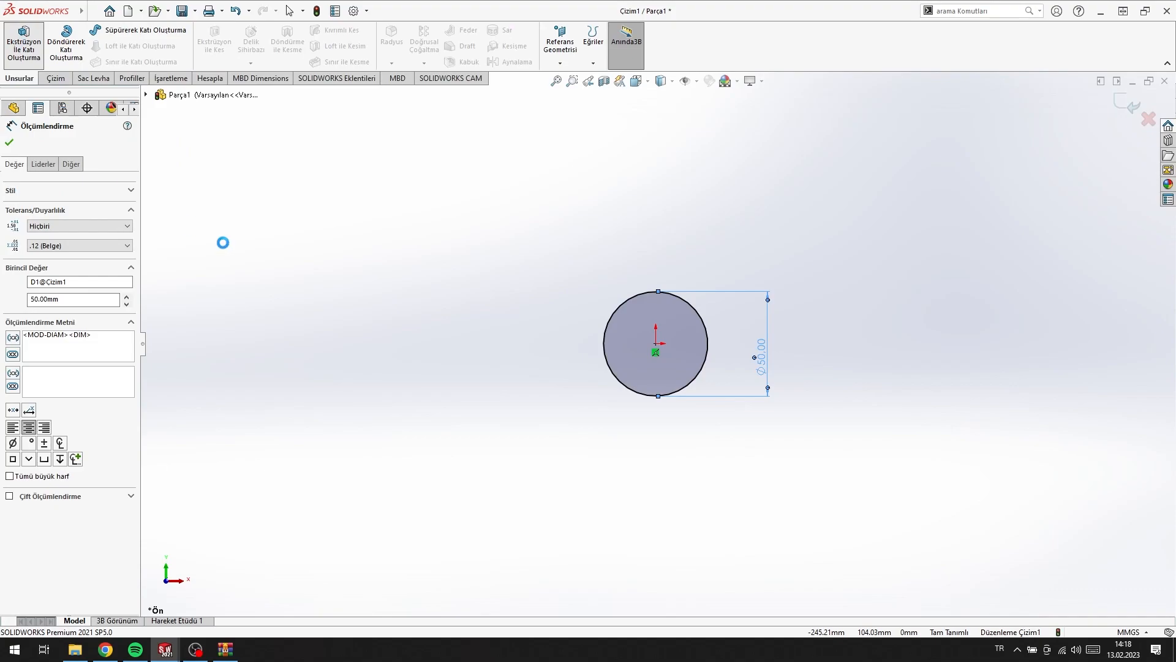
text(1635)
key(Return)
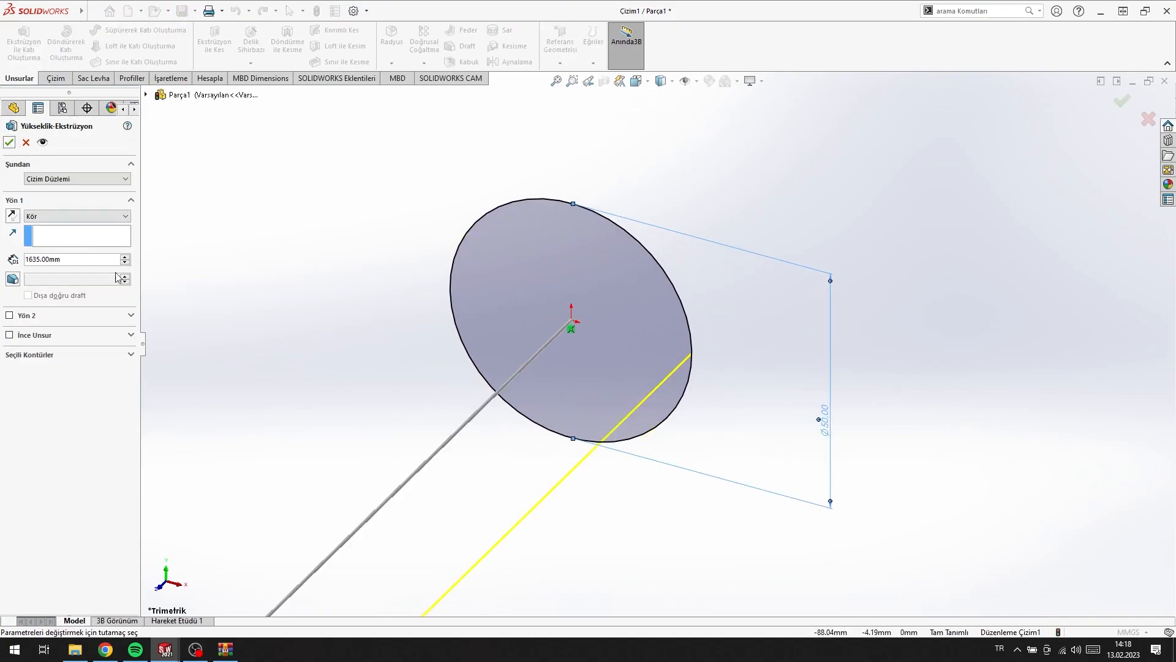
click(9, 142)
- Assign AISI 304 as the shaft's material
scroll(457, 359, up, 10)
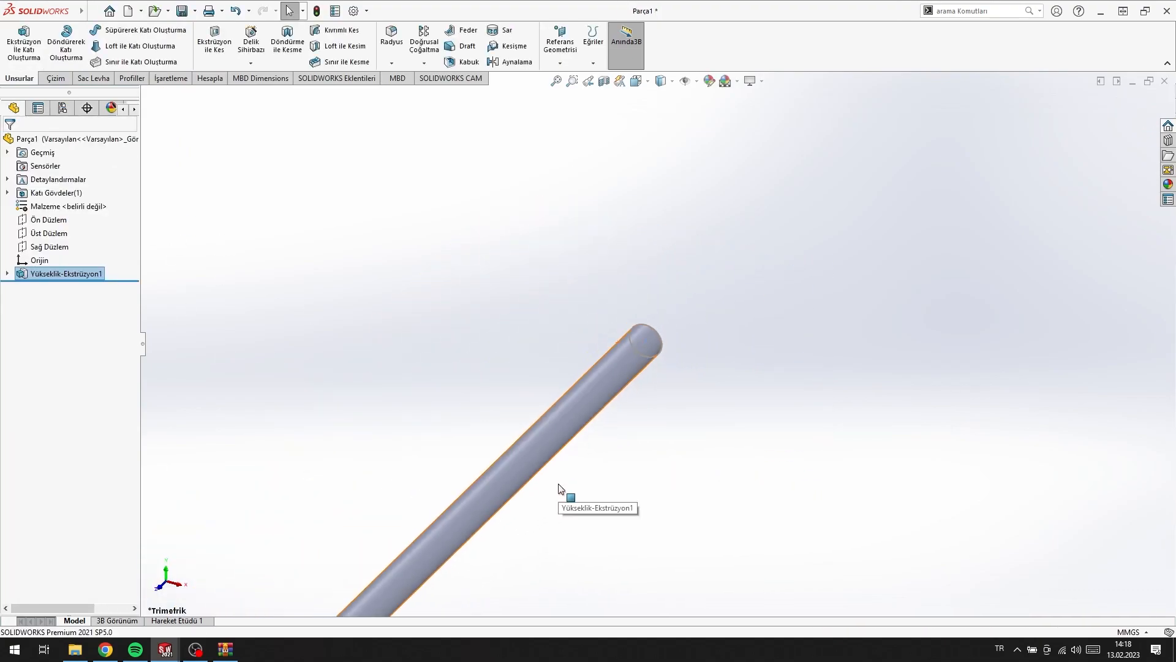
scroll(536, 495, down, 2)
middle_drag(536, 501, 512, 421)
right_click(70, 206)
click(131, 271)
- Save the shaft part as NBP1006 in the İşlenecek Parçalar folder
double_click(284, 199)
click(278, 210)
click(264, 424)
key(BackSpace)
text(6)
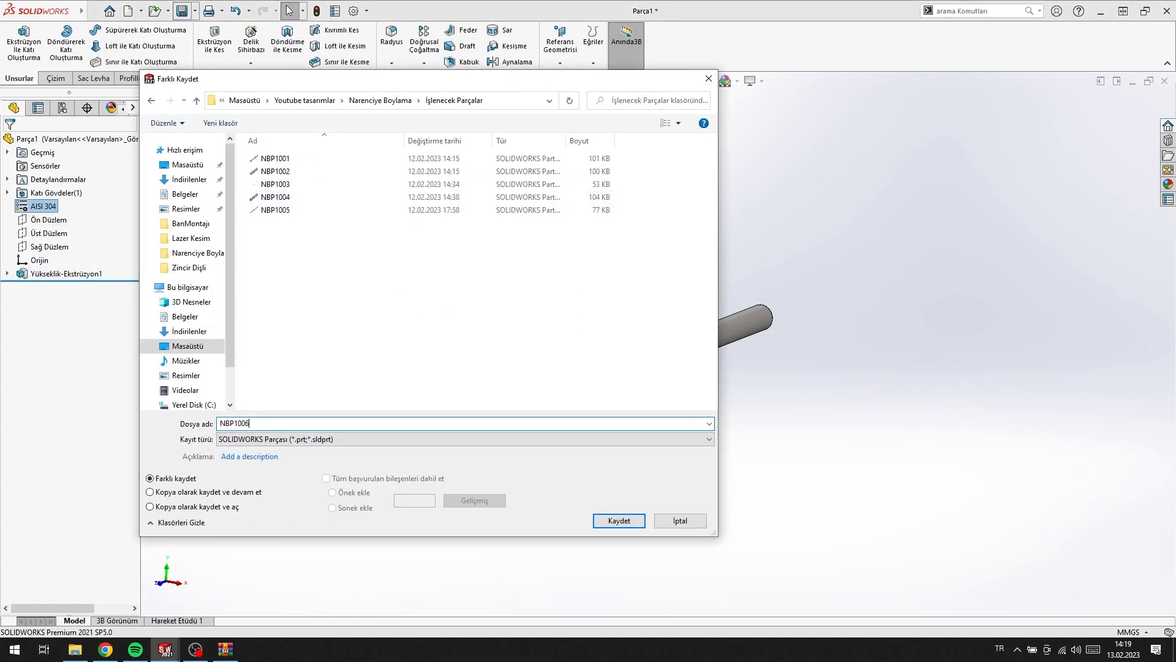
key(Return)
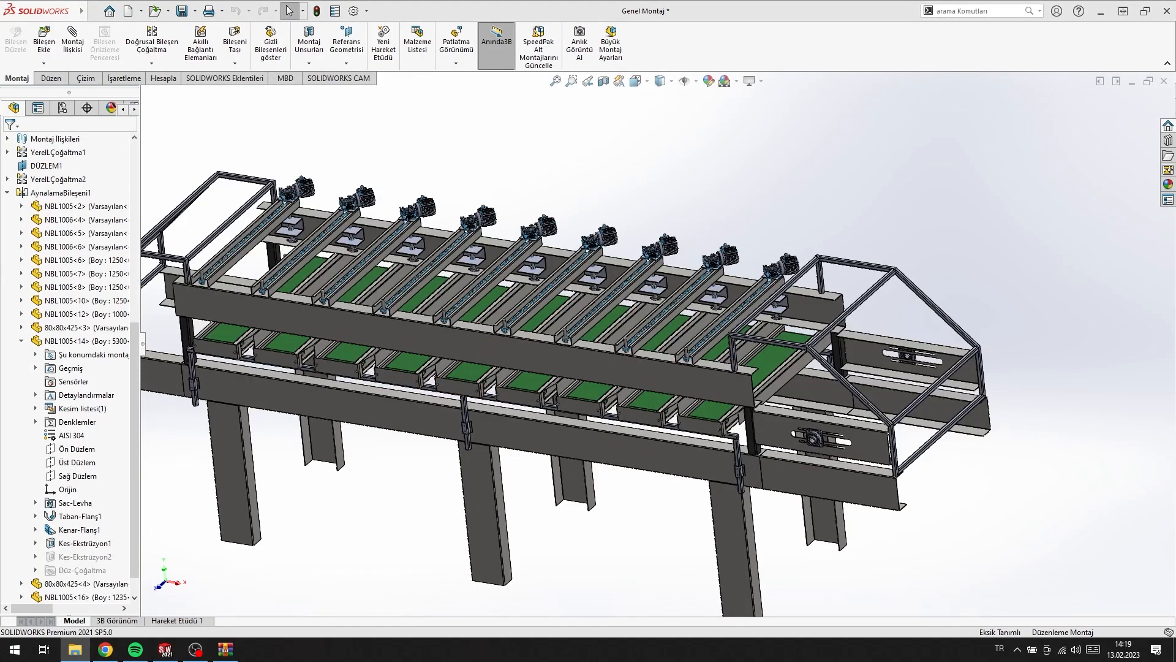
- Place the NBP1006 shaft in the Genel Montaj assembly and mate it concentric with the bore of the UCF-210 bearing
drag(990, 325, 994, 312)
click(1001, 305)
scroll(830, 447, down, 10)
ctrl+click(646, 364)
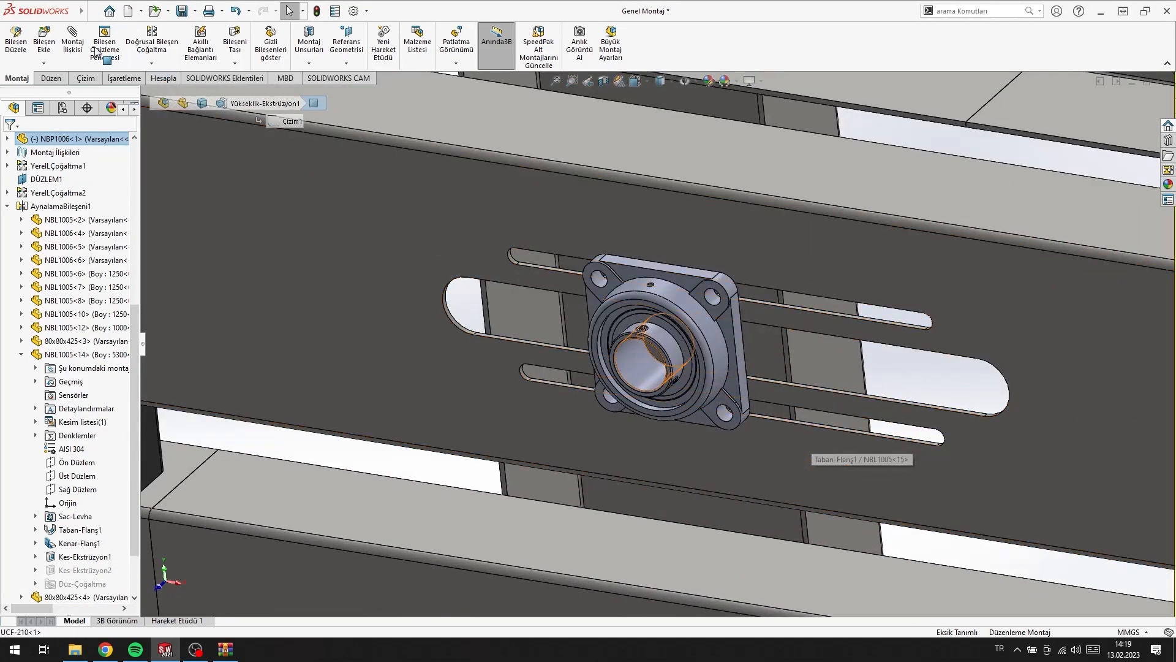
click(75, 43)
click(389, 363)
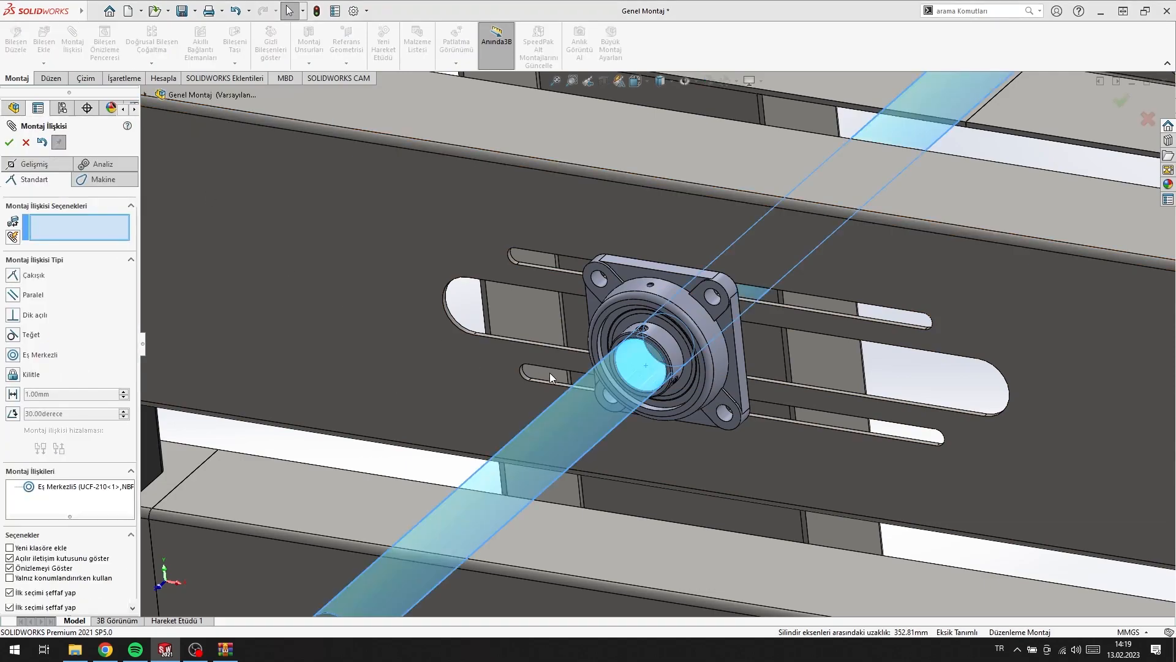
scroll(674, 351, down, 10)
key(Escape)
- Centre the shaft between the two UCF-210 bearings with a width mate using their inner ring faces and both shaft ends
click(592, 327)
scroll(592, 327, up, 6)
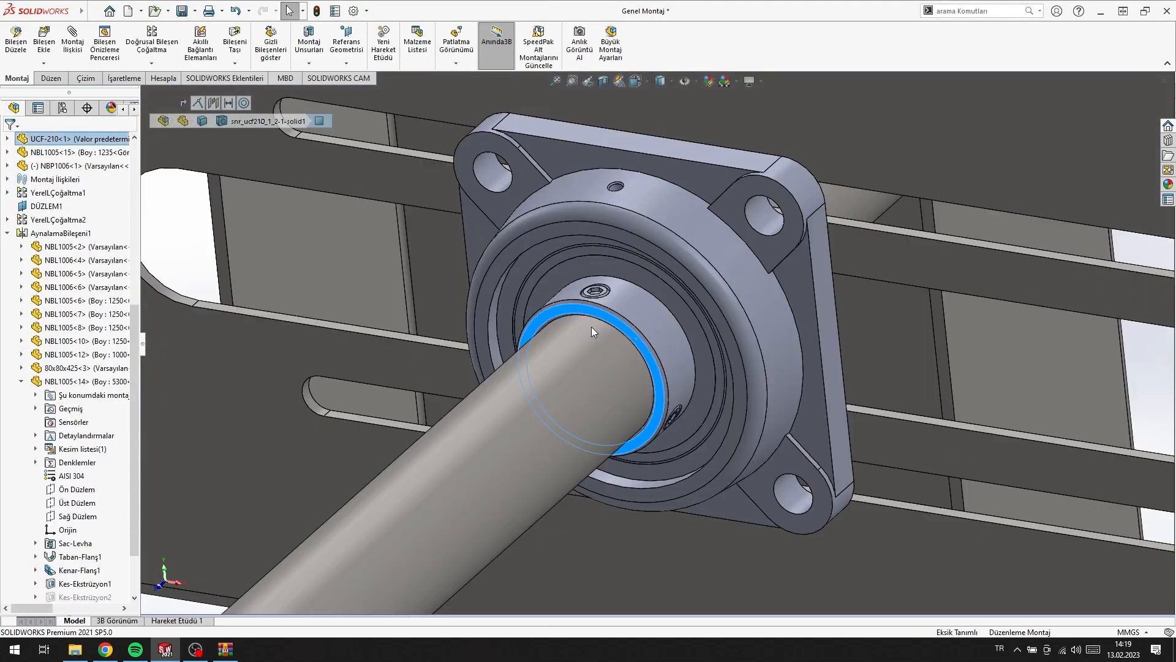
scroll(618, 387, up, 8)
scroll(547, 465, down, 1)
ctrl+click(507, 459)
scroll(776, 233, up, 8)
middle_drag(809, 218, 661, 245)
scroll(661, 245, down, 8)
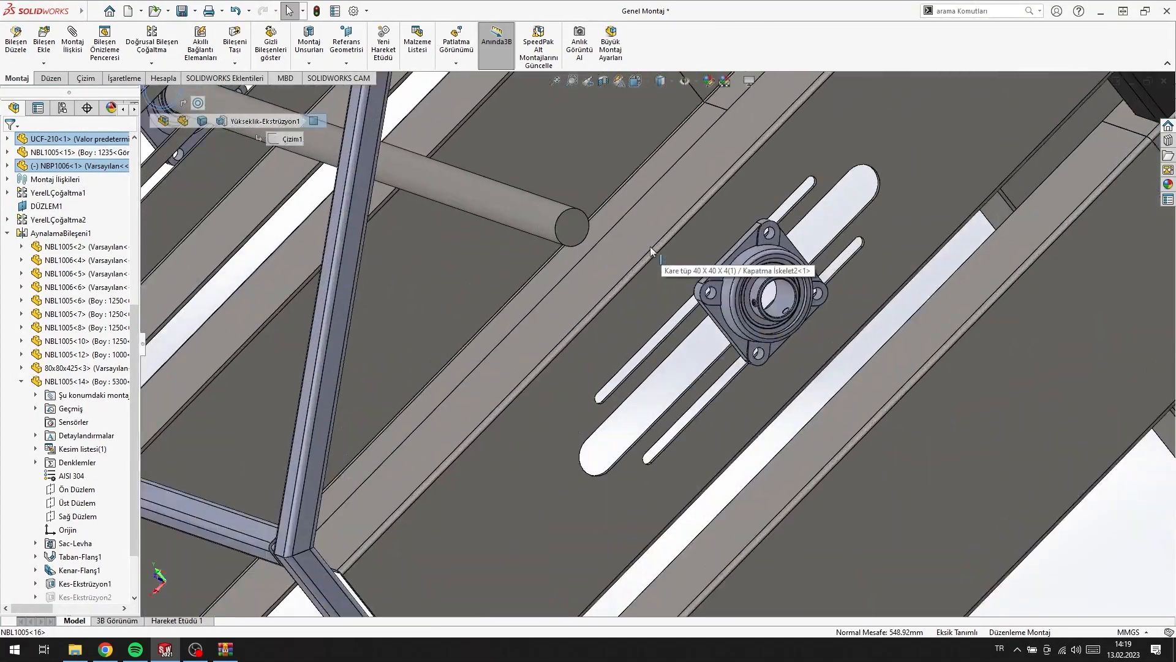
scroll(630, 233, down, 5)
ctrl+click(1139, 467)
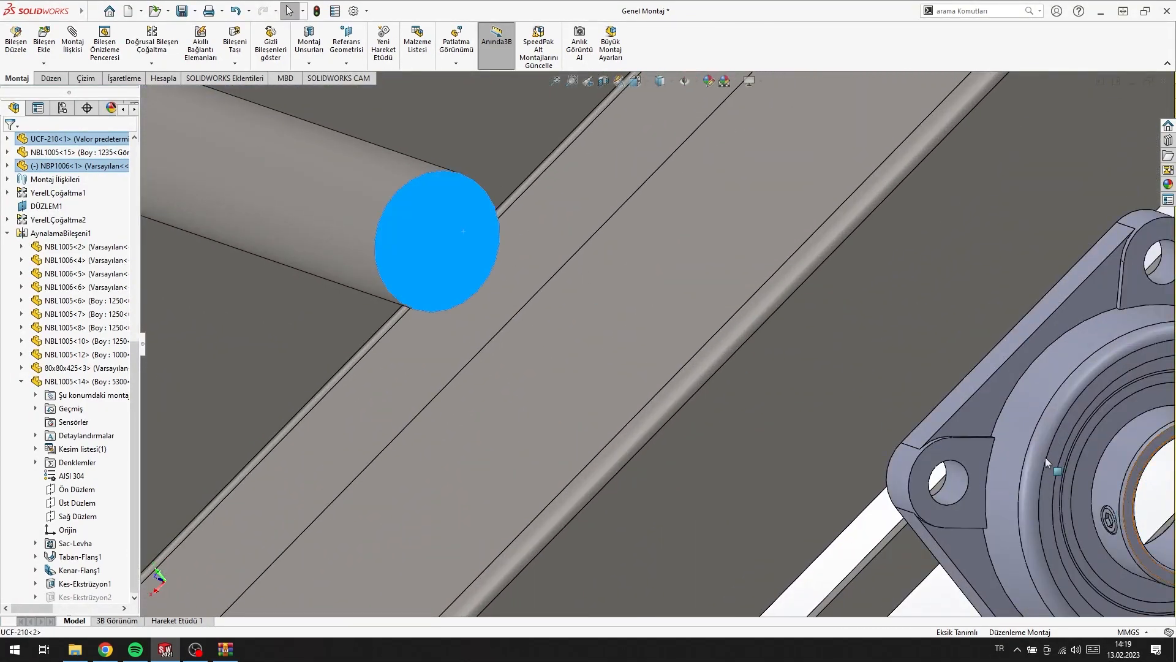
click(85, 50)
right_click(395, 319)
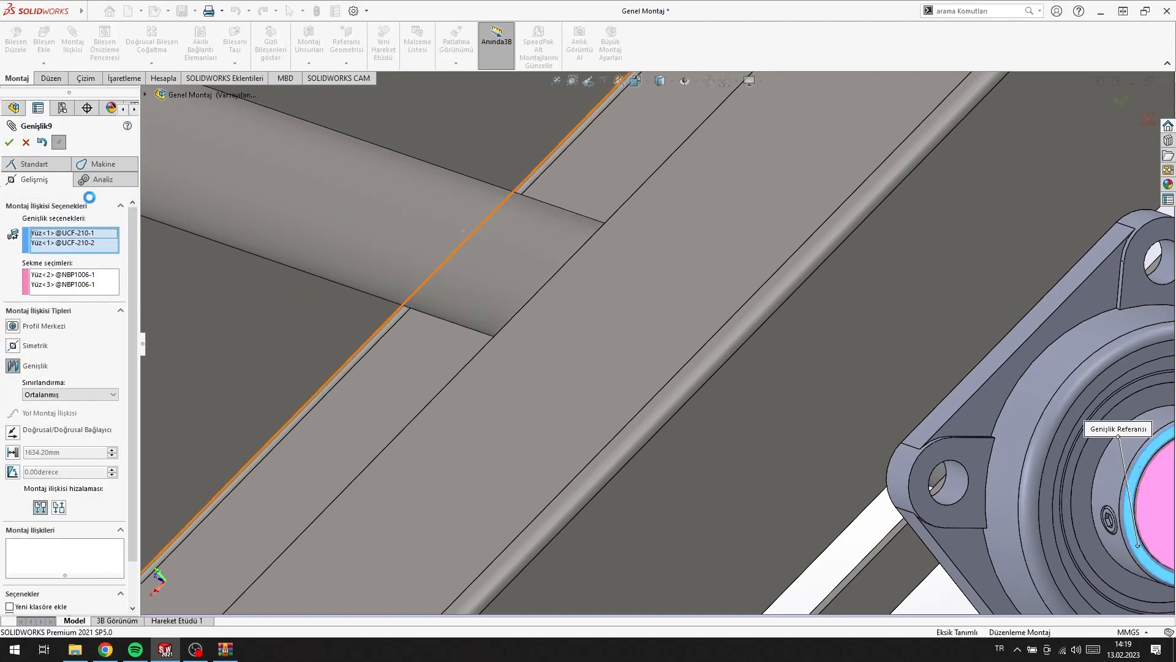
scroll(652, 331, up, 6)
key(Escape)
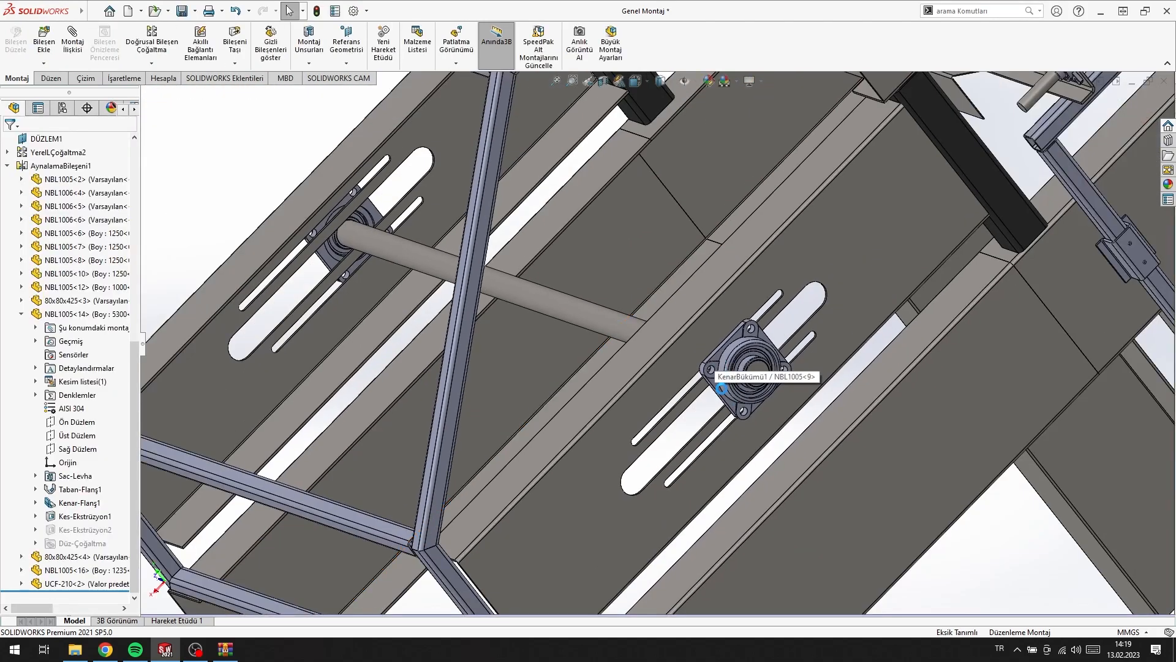
- Examine the complete machine and both end frames from several sides, focusing on the newly mounted shaft and slotted side plates
key(ctrl+7)
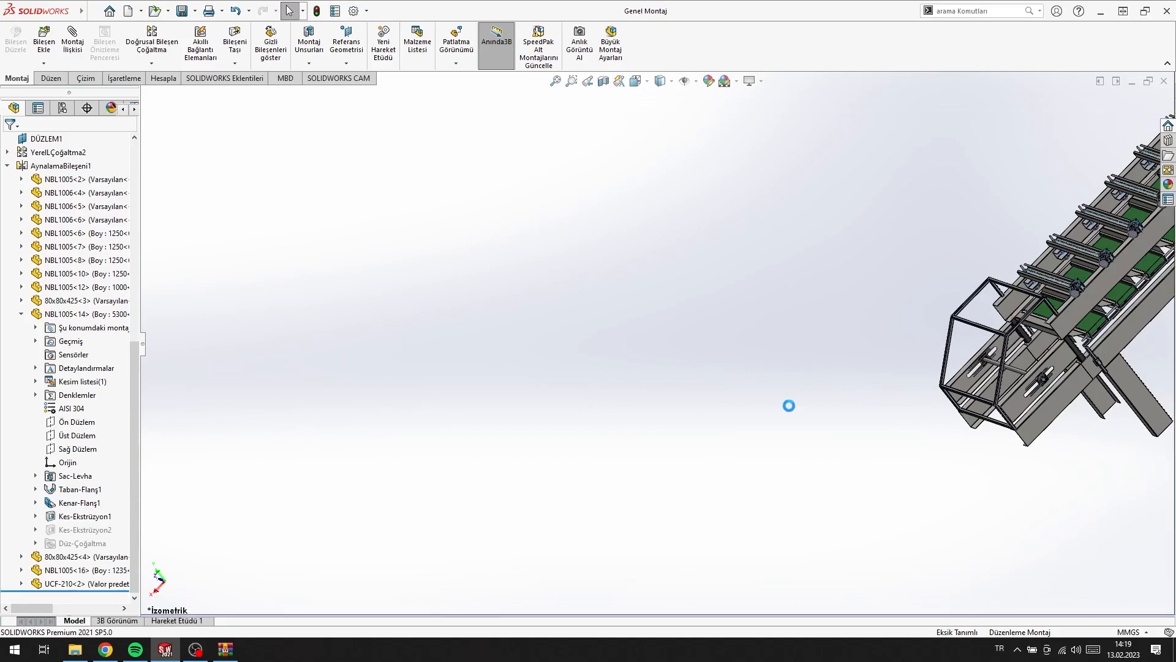
key(f)
scroll(799, 398, down, 8)
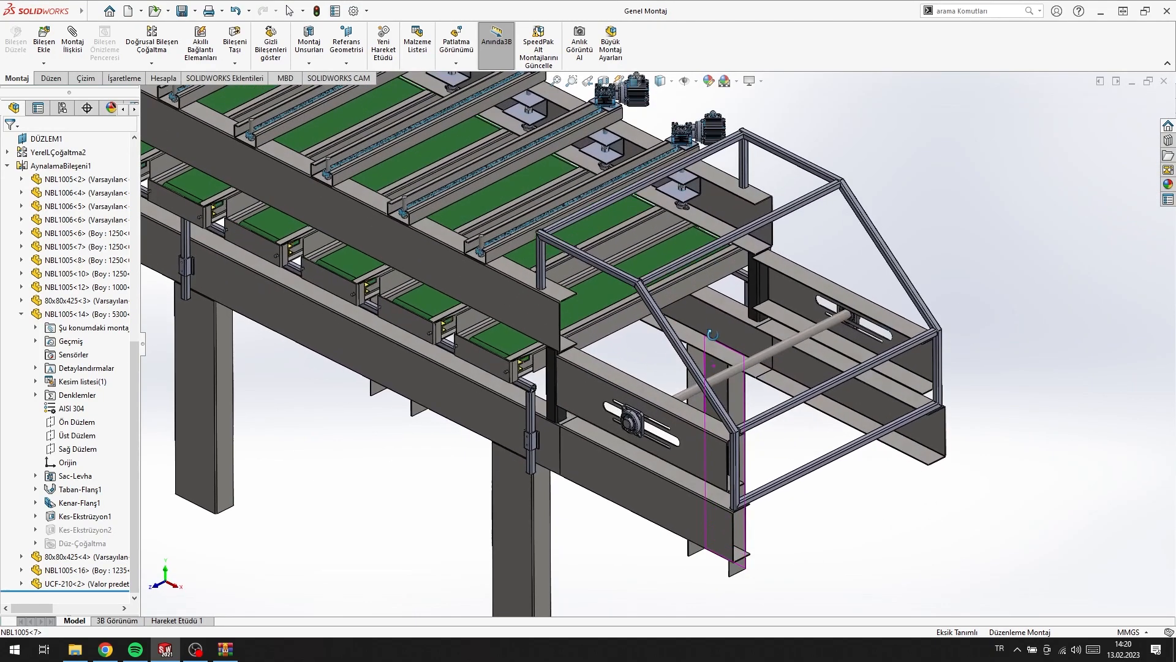
scroll(723, 293, down, 8)
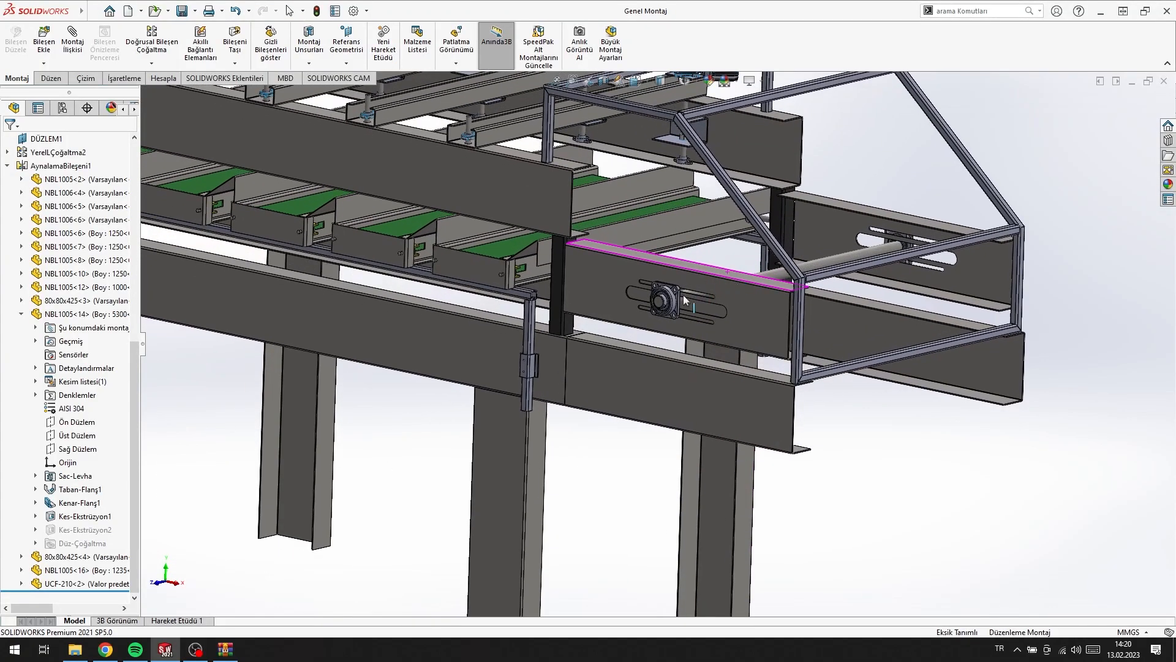
scroll(685, 299, up, 10)
scroll(735, 347, down, 6)
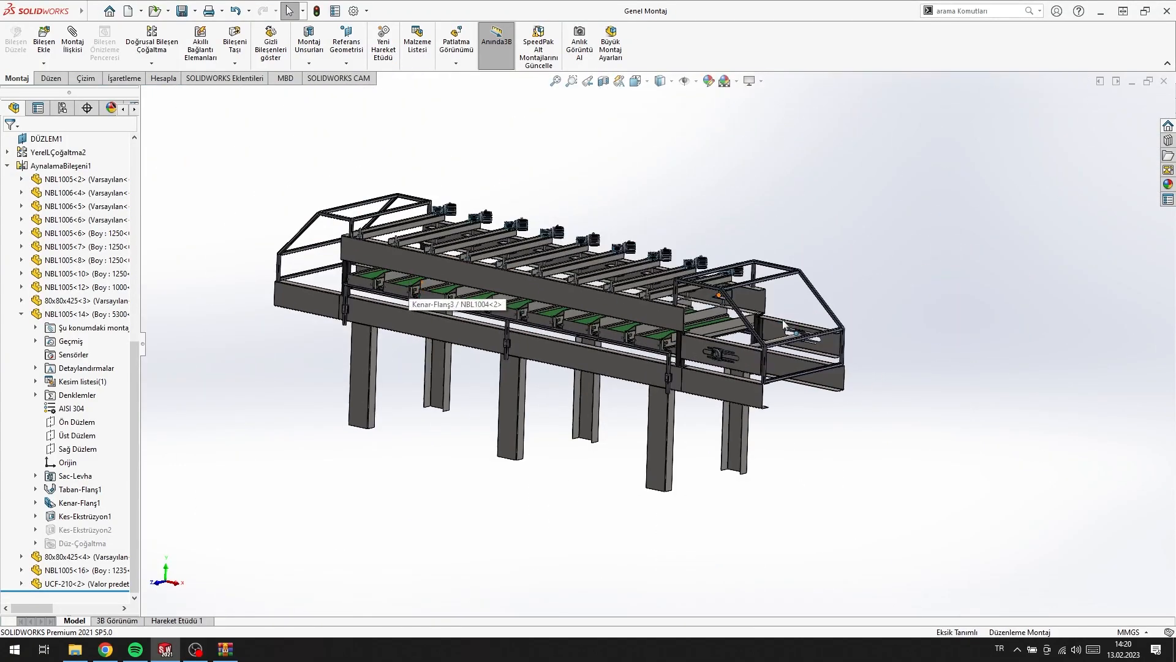
scroll(736, 347, up, 8)
scroll(432, 320, down, 8)
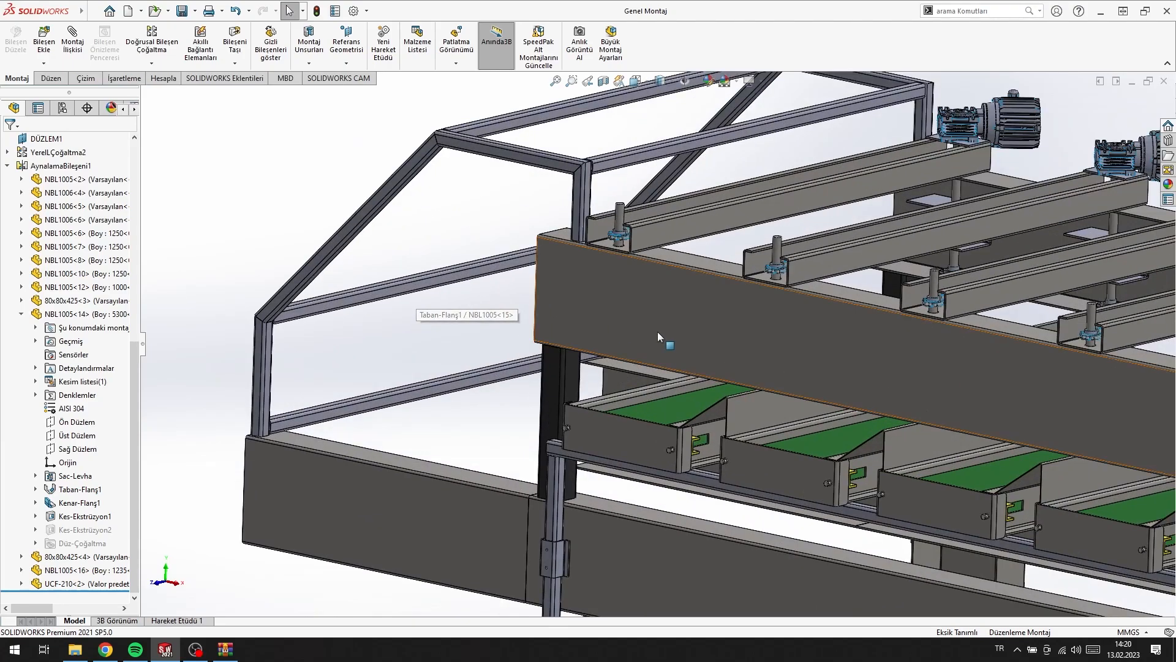
scroll(742, 356, up, 3)
scroll(741, 354, up, 1)
middle_drag(741, 354, 634, 367)
scroll(765, 379, down, 2)
scroll(765, 377, down, 9)
scroll(641, 429, up, 10)
middle_drag(641, 429, 817, 248)
scroll(744, 407, down, 4)
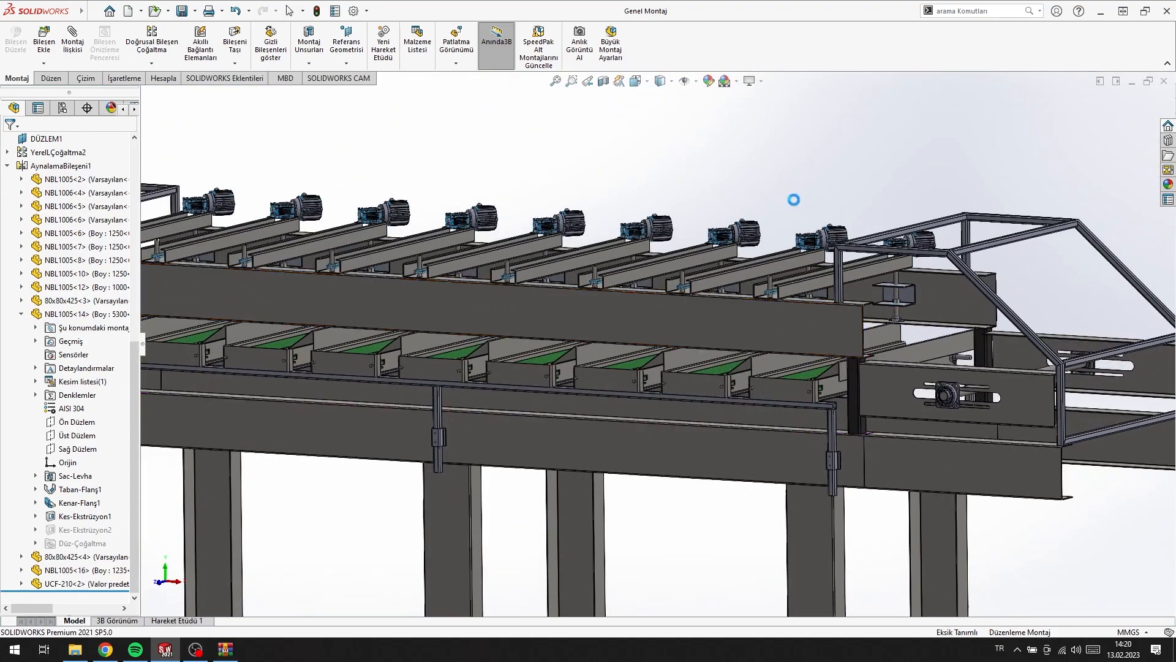
scroll(596, 350, up, 4)
scroll(596, 351, down, 2)
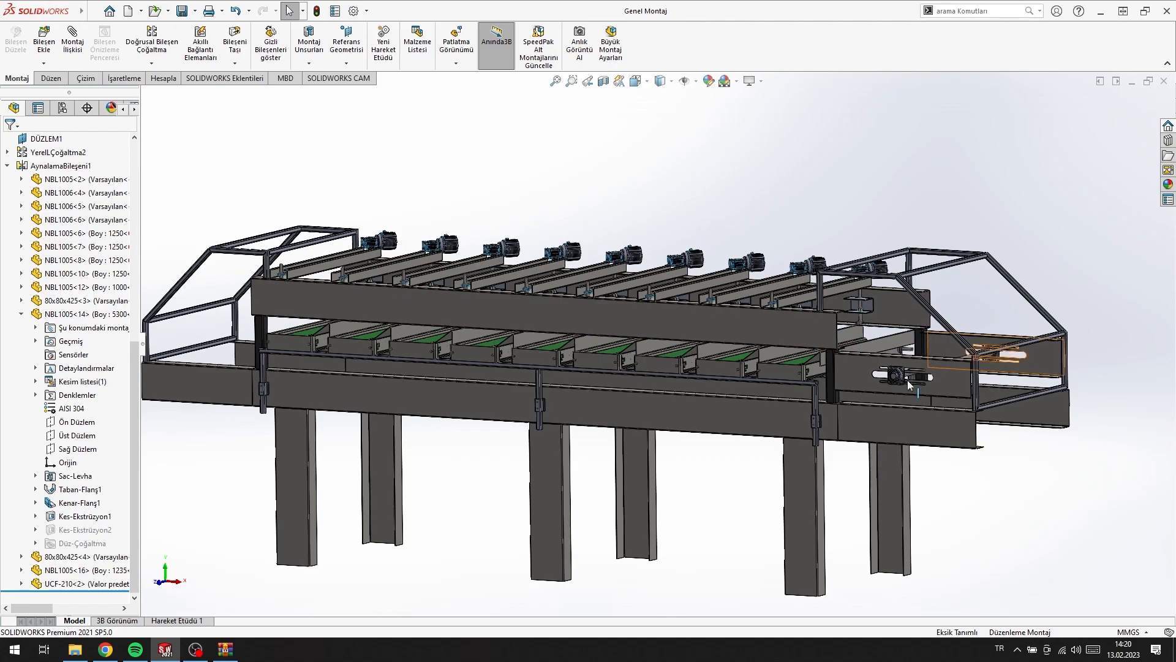
scroll(905, 373, down, 3)
scroll(880, 342, down, 4)
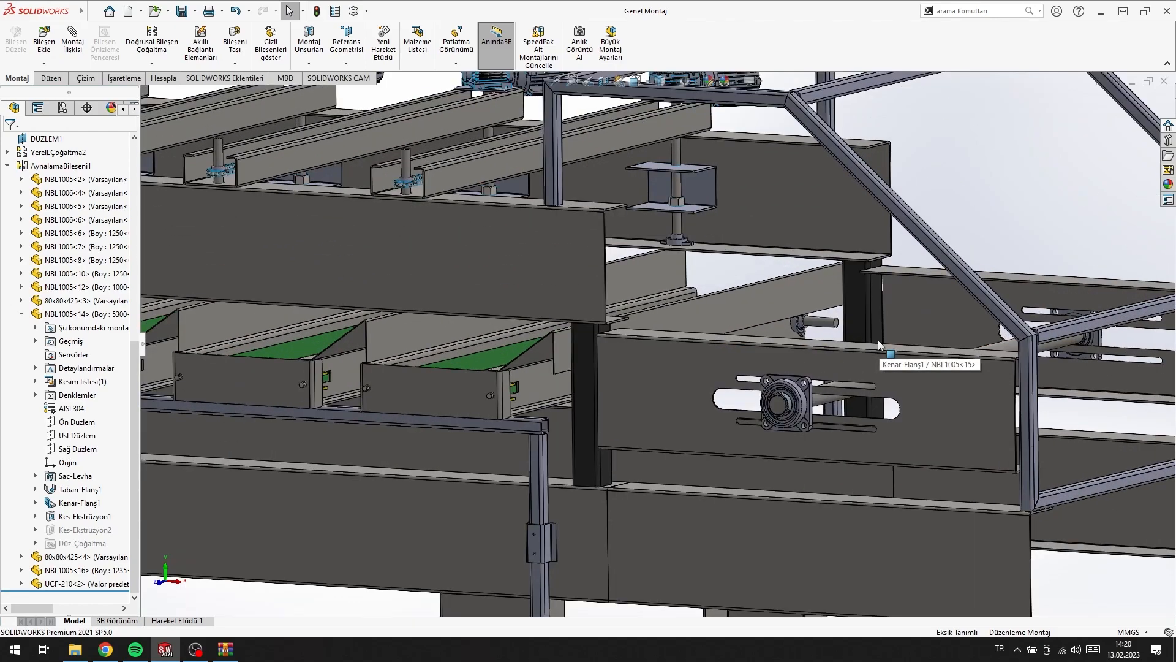
middle_drag(562, 538, 420, 476)
scroll(420, 473, up, 4)
middle_drag(386, 435, 308, 465)
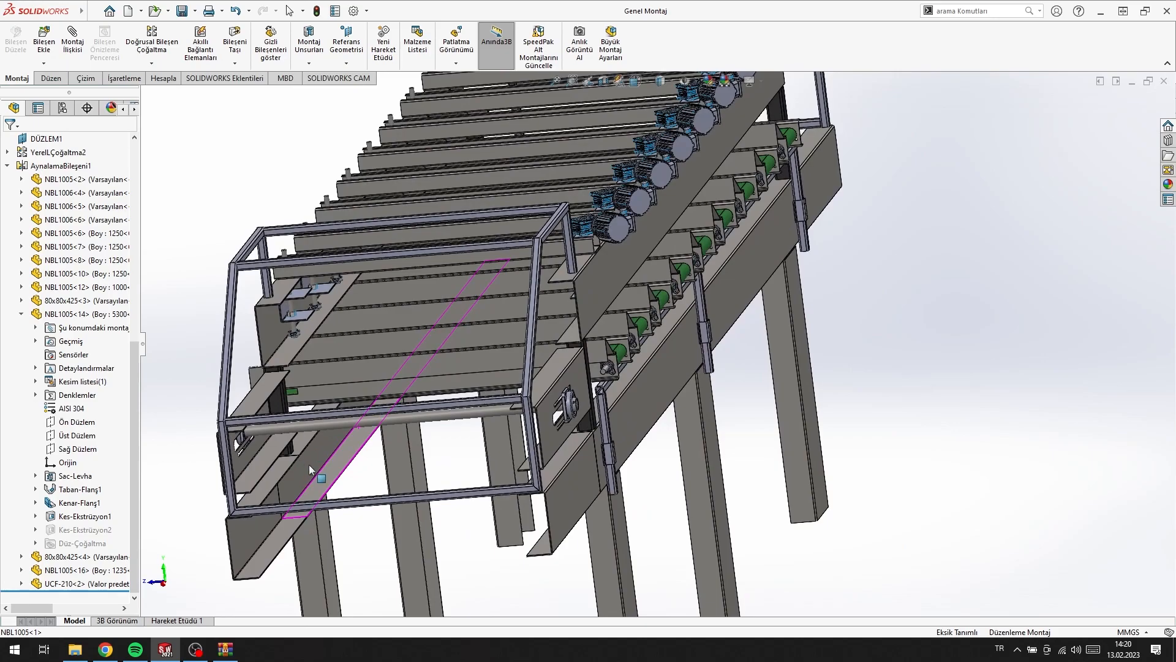
- Set the edge flange length of the NBL1005 slotted side plate to 75 mm
scroll(296, 434, down, 6)
scroll(299, 438, down, 3)
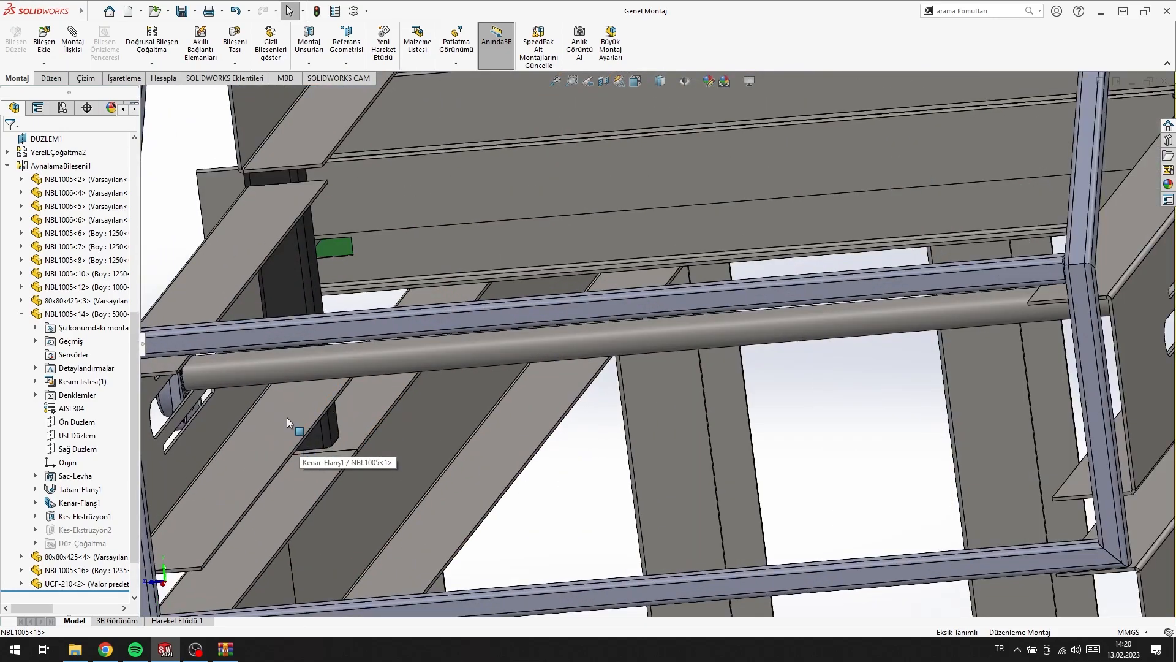
click(286, 417)
scroll(308, 405, up, 4)
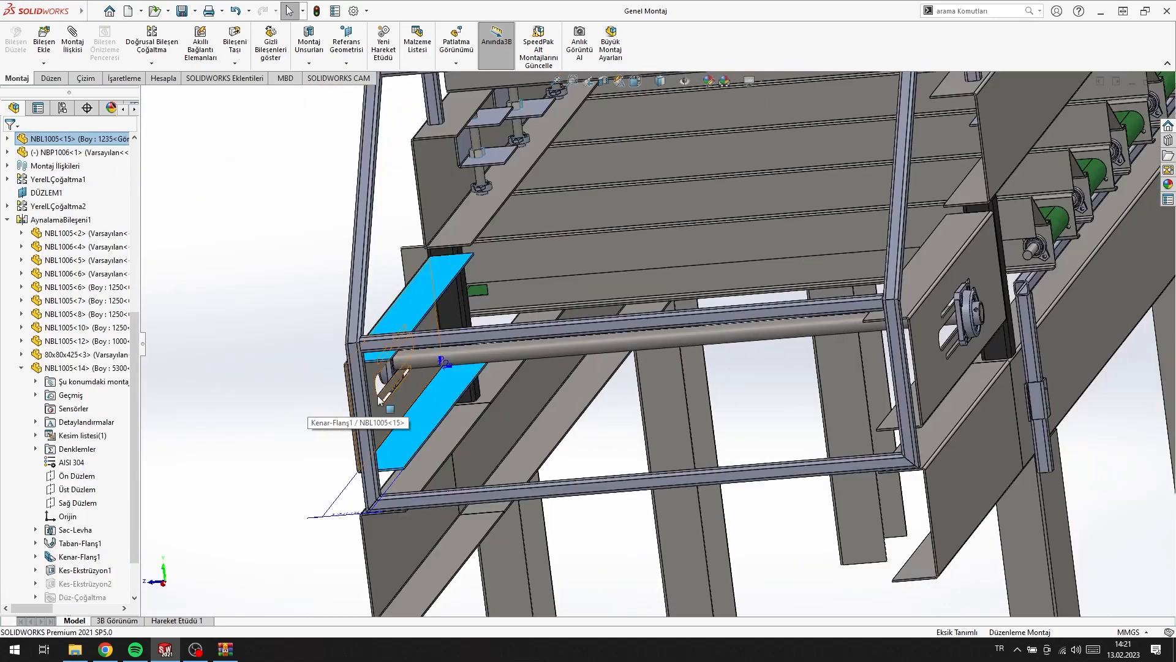
click(393, 463)
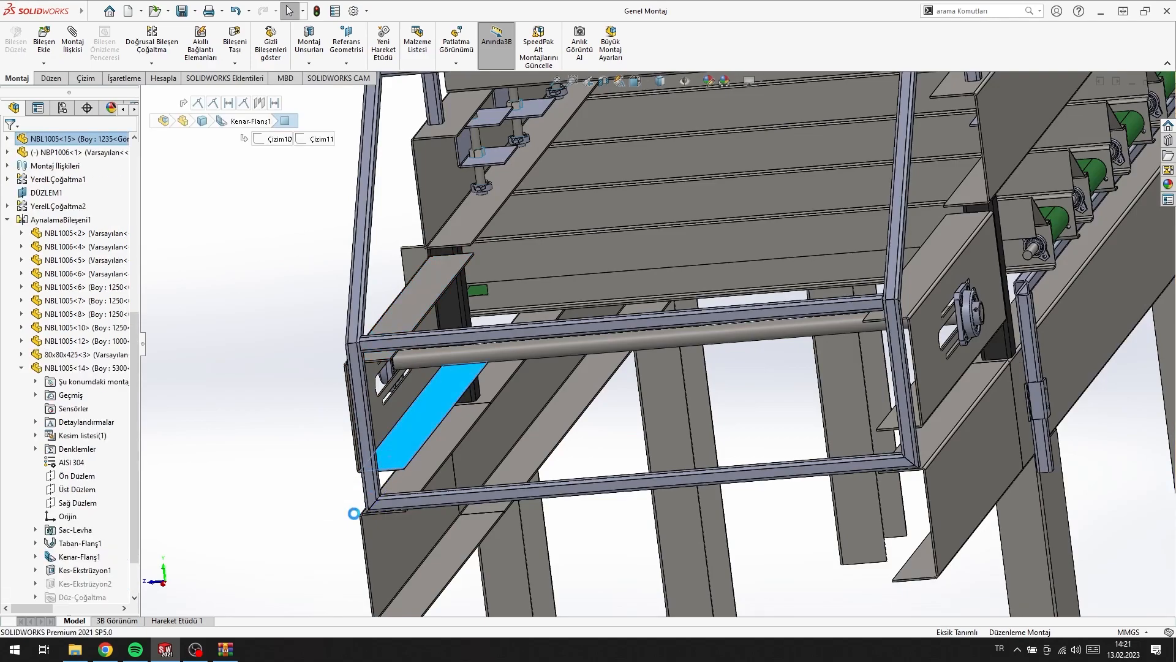
double_click(348, 518)
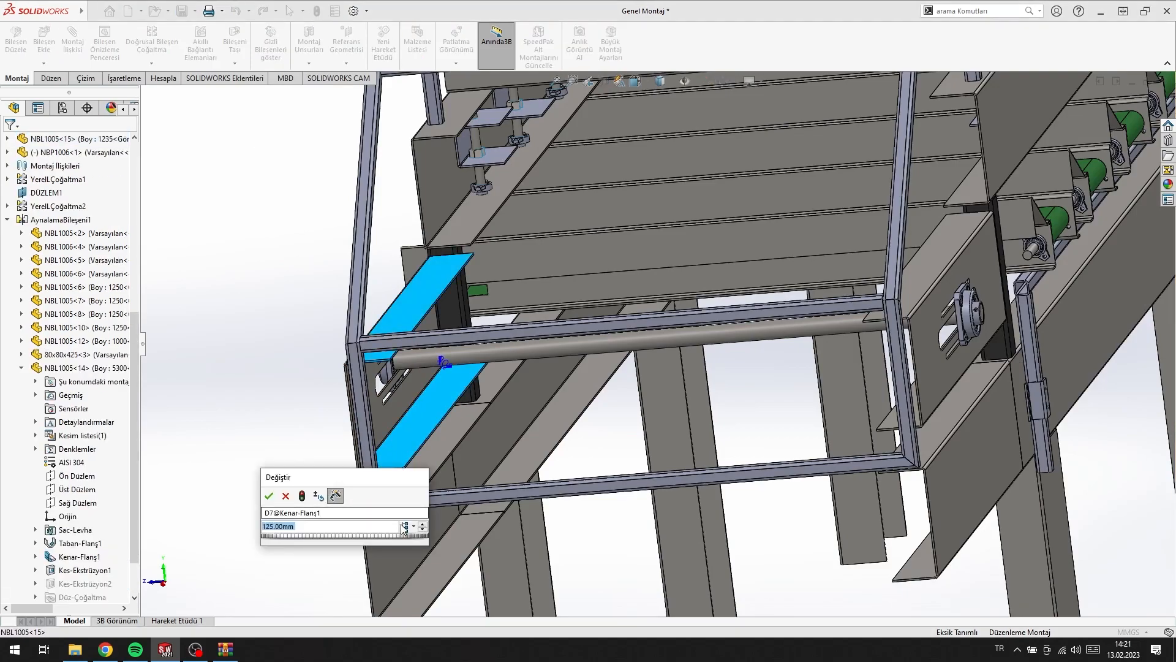
text(75)
key(Return)
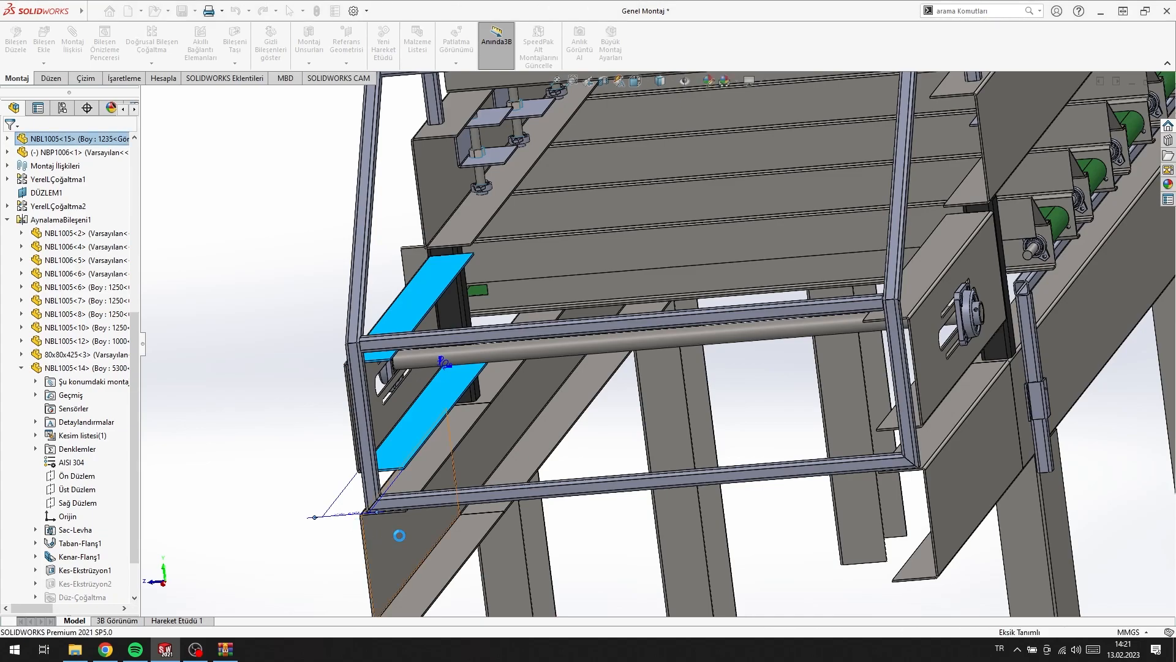
- Measure the distance between the slotted side plate's outer face and the adjacent vertical guard frame tube
middle_drag(601, 540, 827, 355)
scroll(834, 356, down, 6)
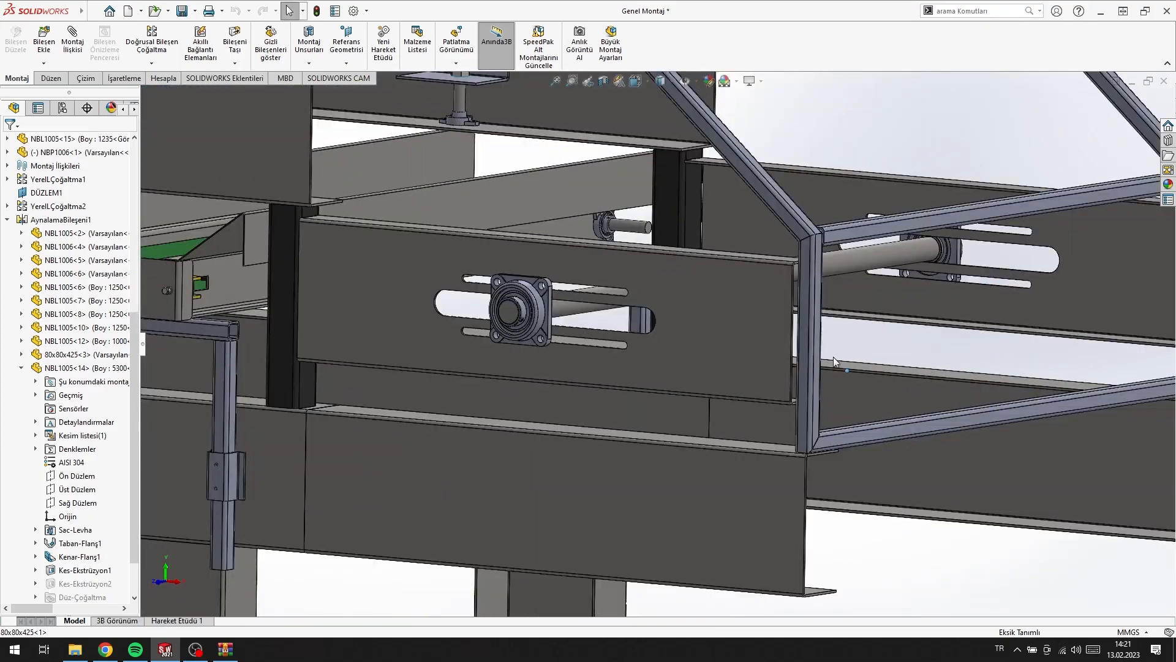
click(755, 241)
ctrl+click(680, 260)
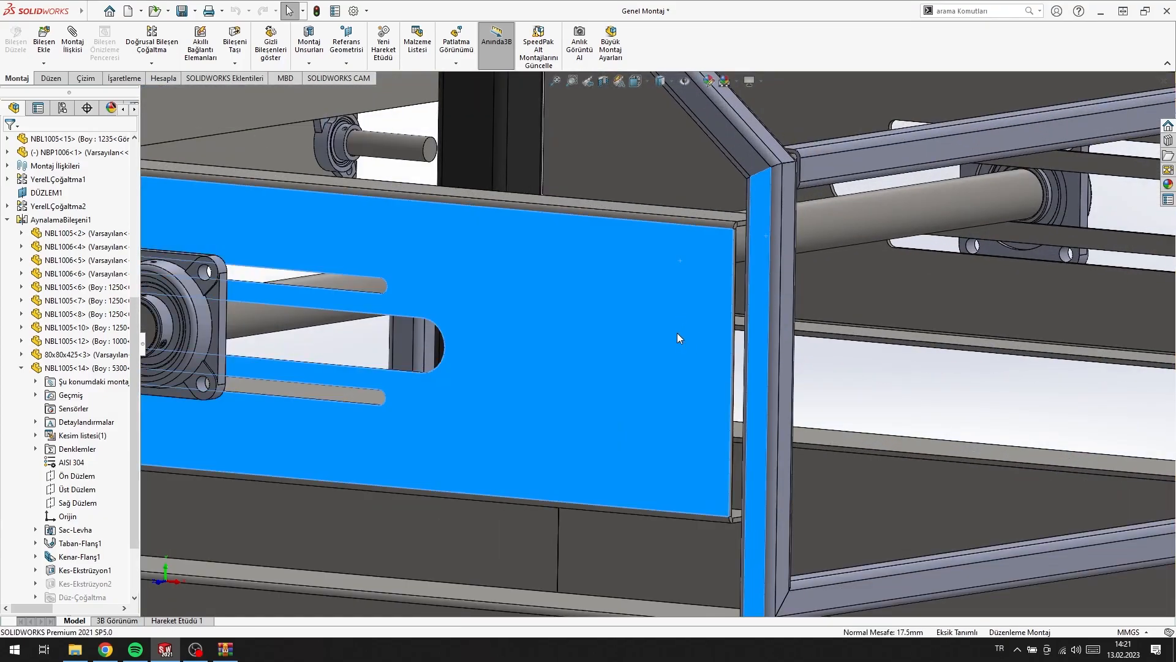
- Set the overall width dimension in the Kapatma İskelet2 guard frame's 3D sketch to 1485 mm
scroll(656, 340, up, 4)
scroll(656, 319, up, 5)
middle_drag(697, 239, 643, 270)
scroll(725, 189, down, 8)
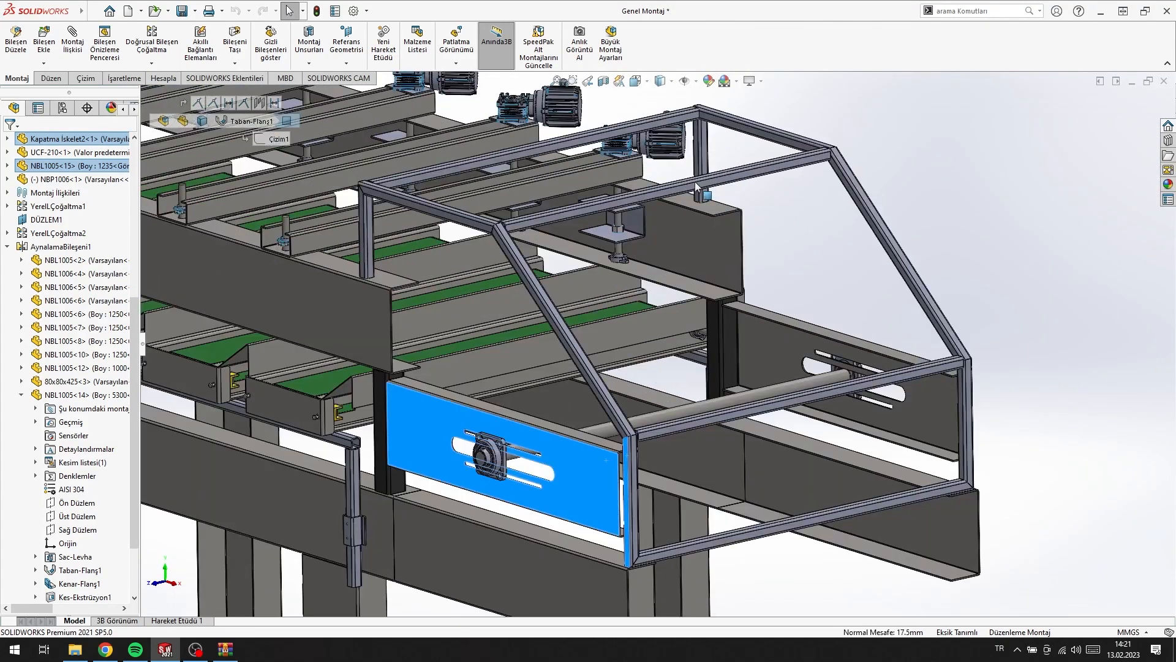
click(678, 277)
scroll(679, 277, up, 3)
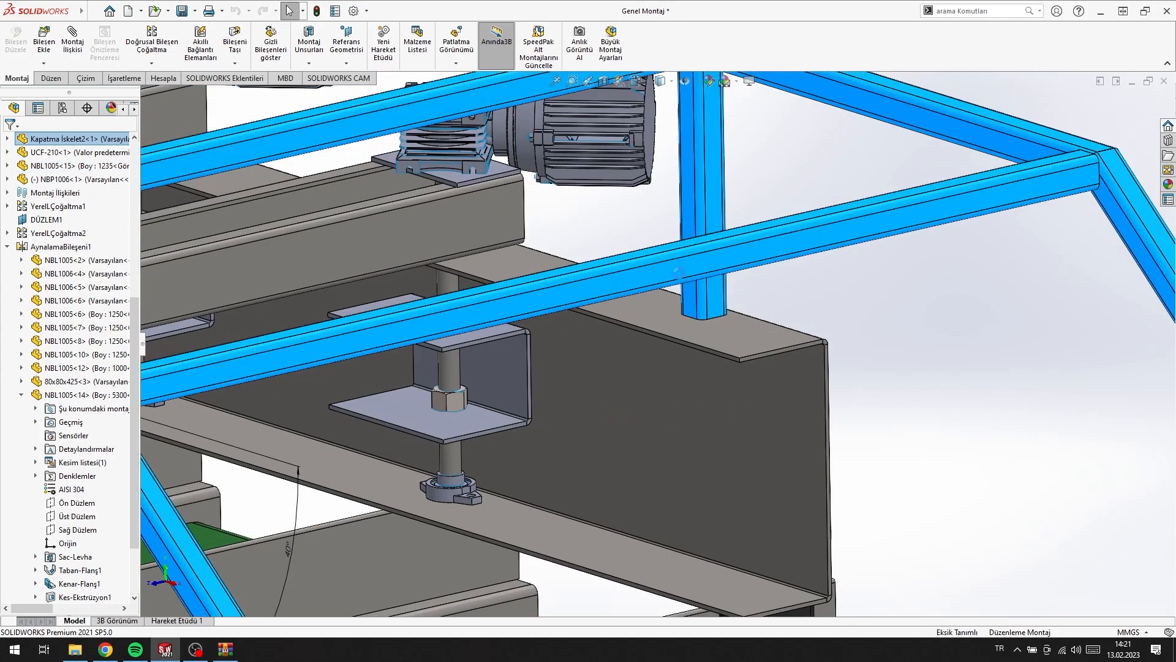
scroll(679, 274, up, 5)
double_click(453, 162)
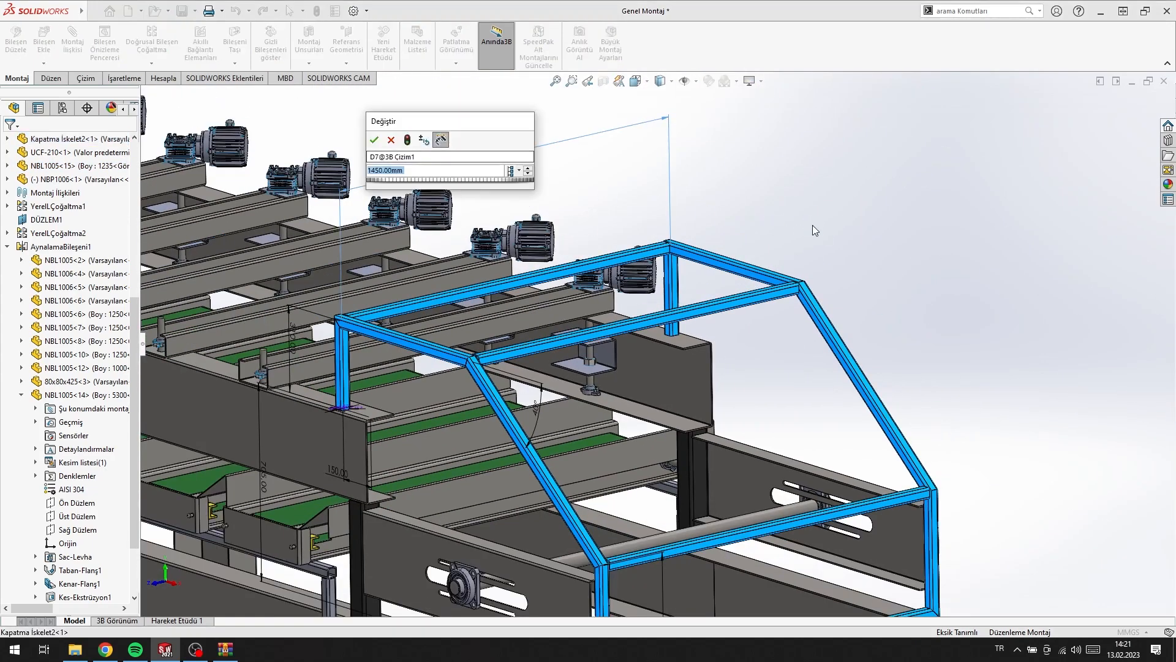
key(Return)
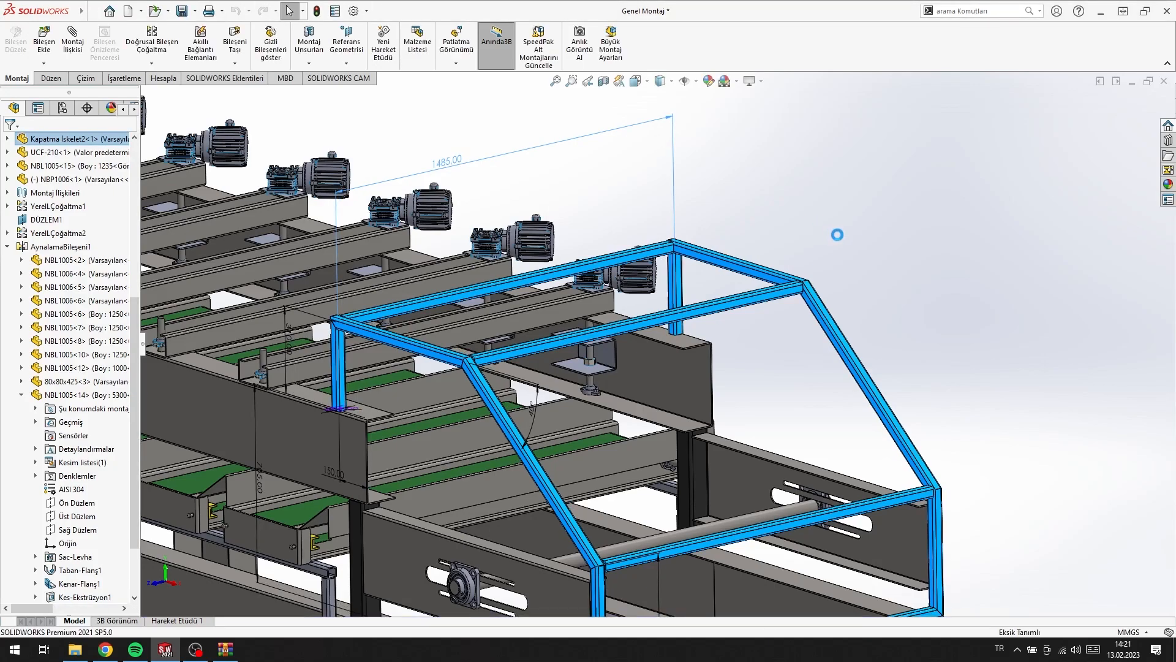
click(776, 403)
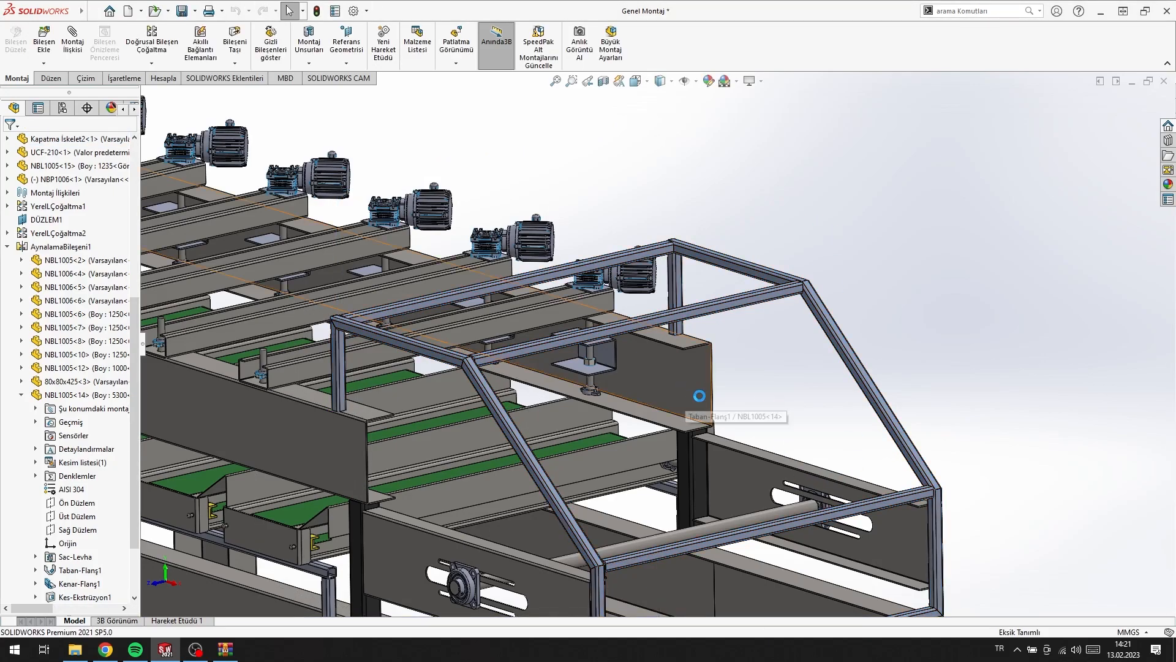
- Try a smaller distance in the UCF-210 bearing's distance mate to move it along the slots toward the guard frame's end
key(ctrl+7)
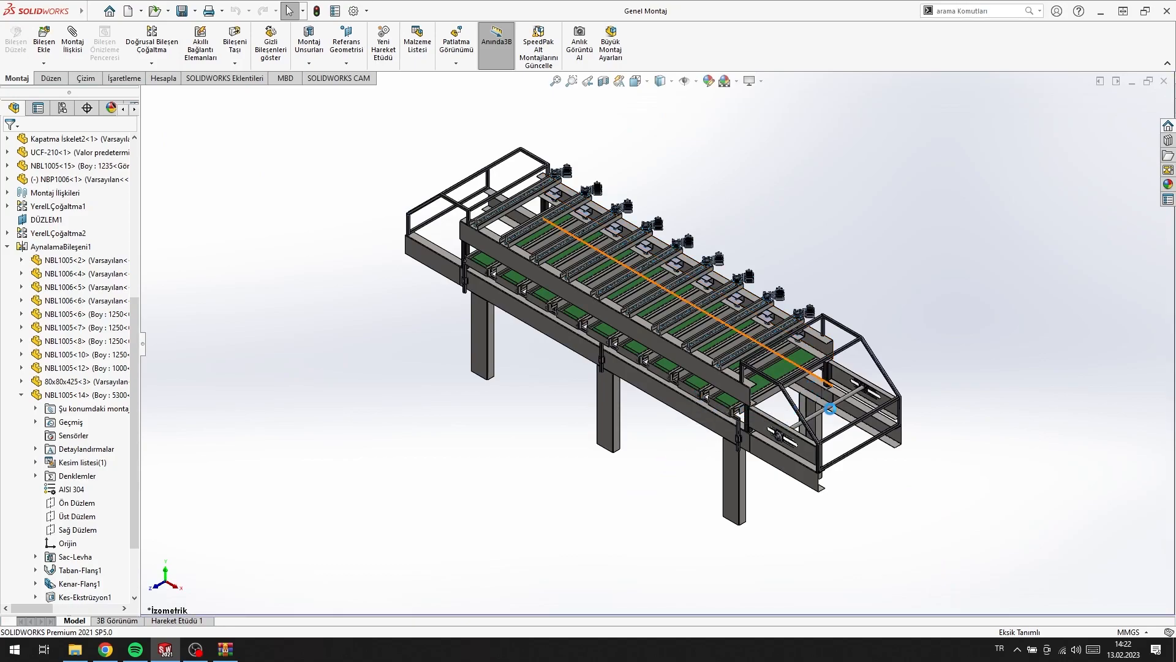
scroll(810, 387, down, 5)
middle_drag(787, 380, 801, 375)
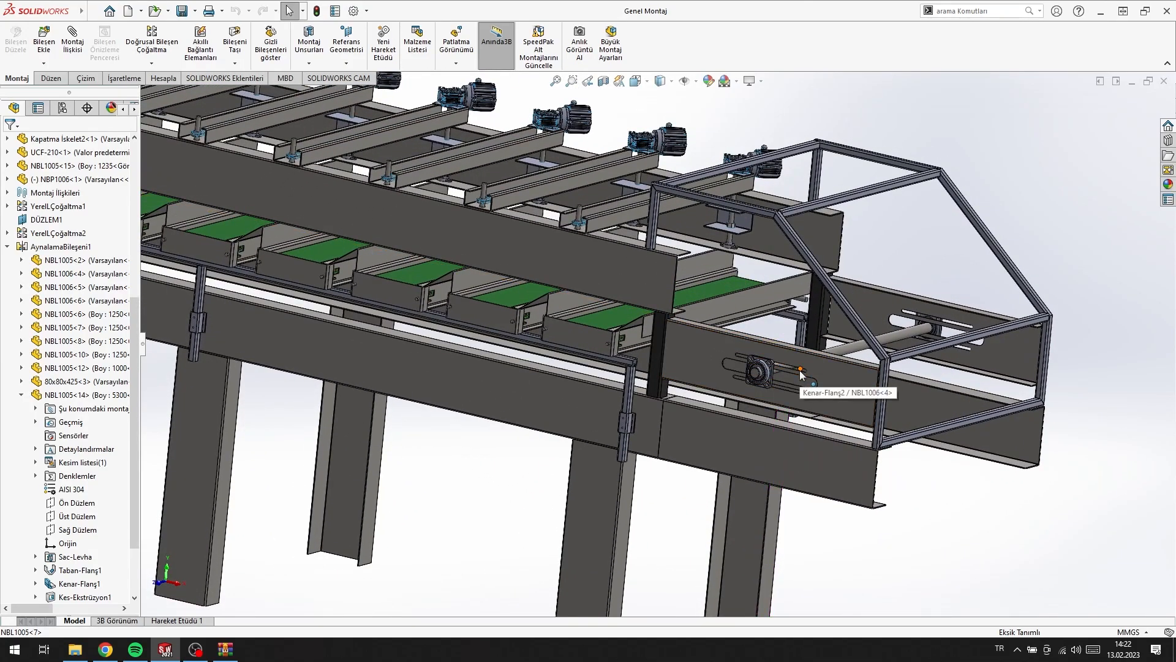
scroll(799, 370, down, 5)
click(638, 315)
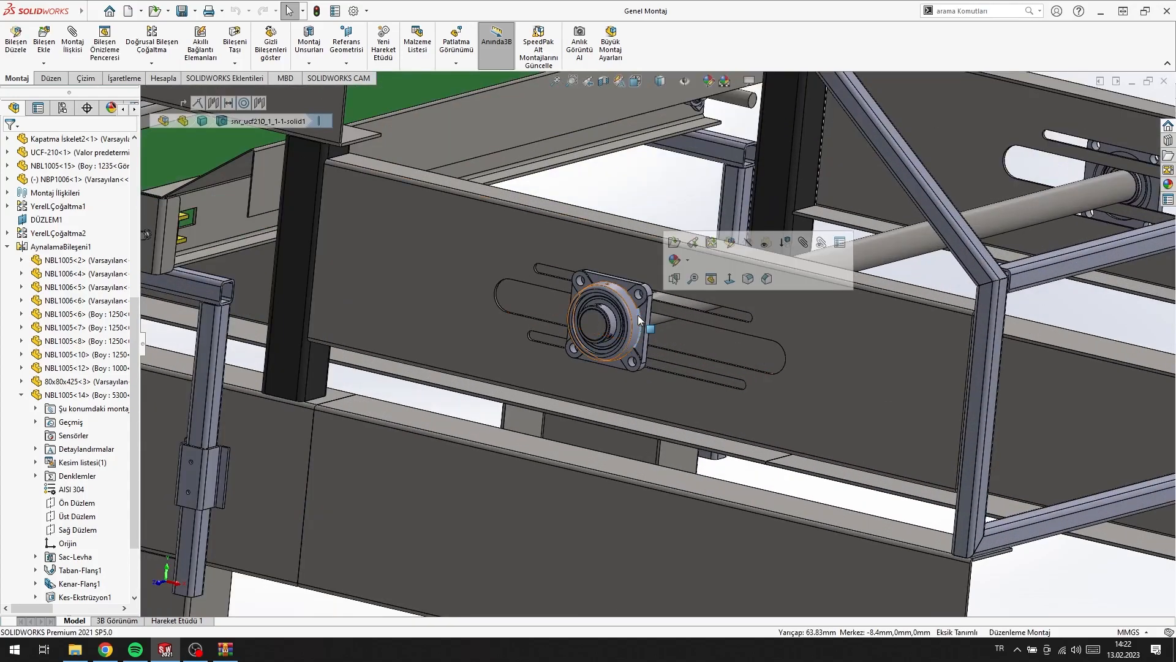
click(616, 332)
click(7, 152)
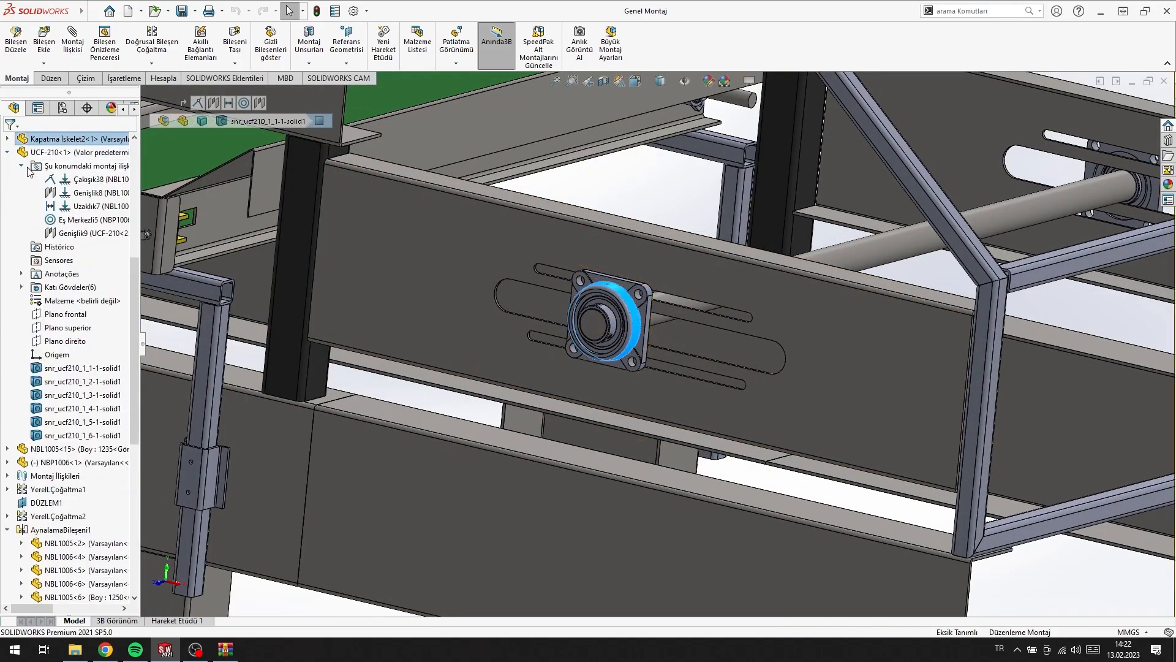
click(85, 206)
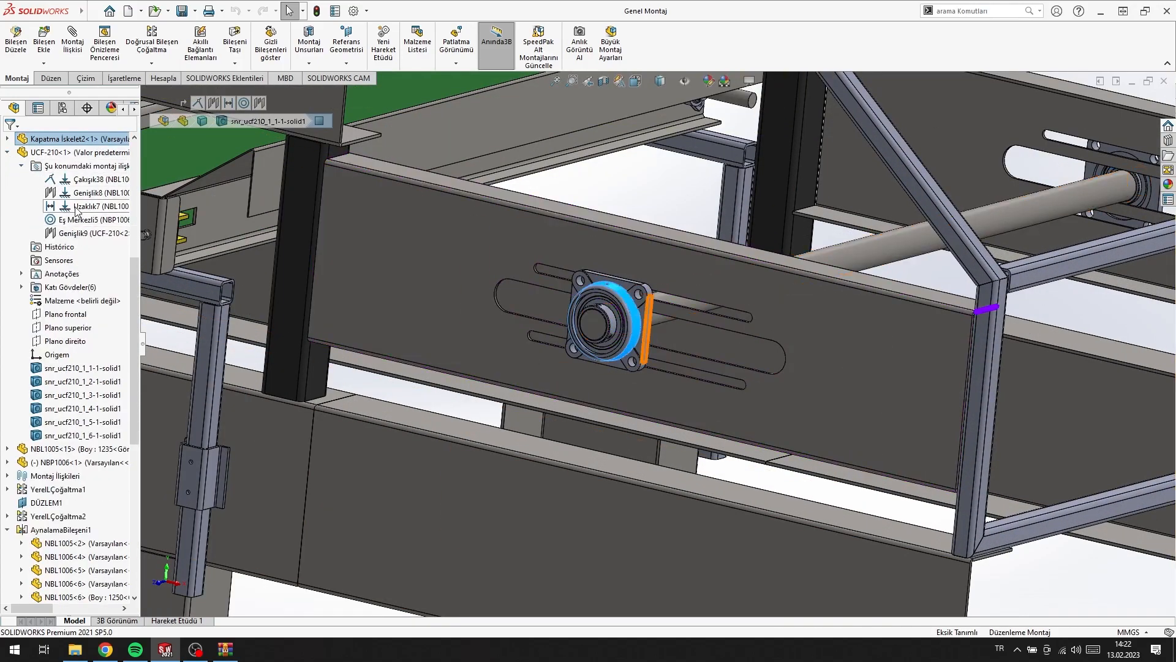
double_click(838, 271)
key(Return)
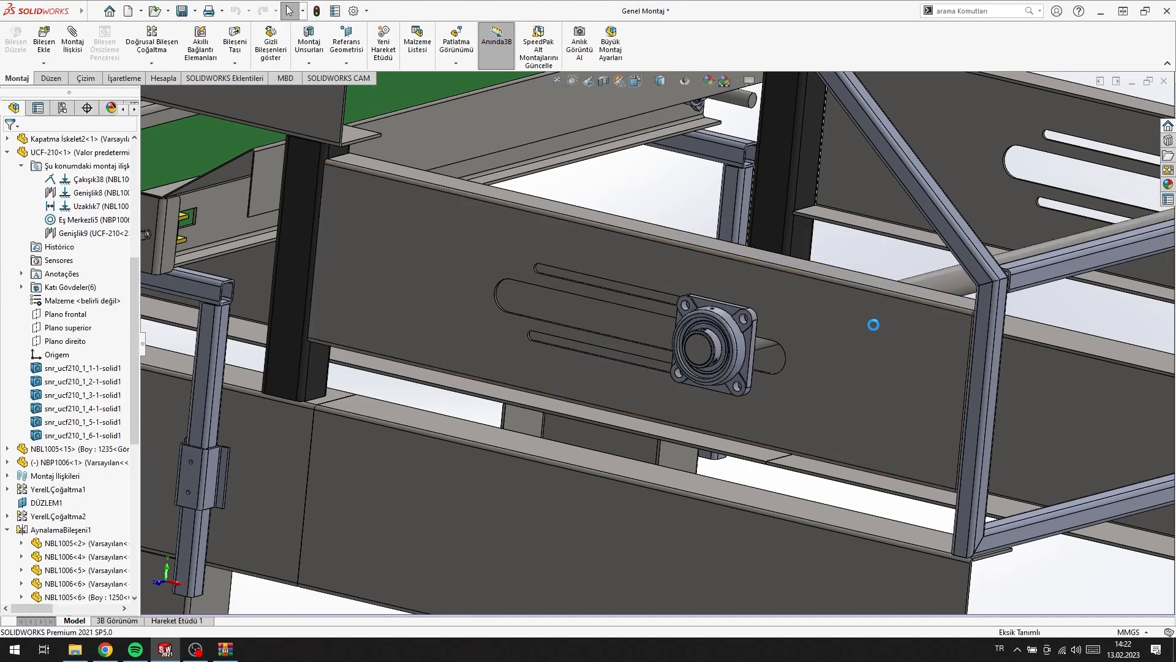
- Set the distance mate positioning the UCF-210 bearing along the slotted side plate to 425 mm
scroll(766, 325, down, 5)
scroll(771, 310, up, 10)
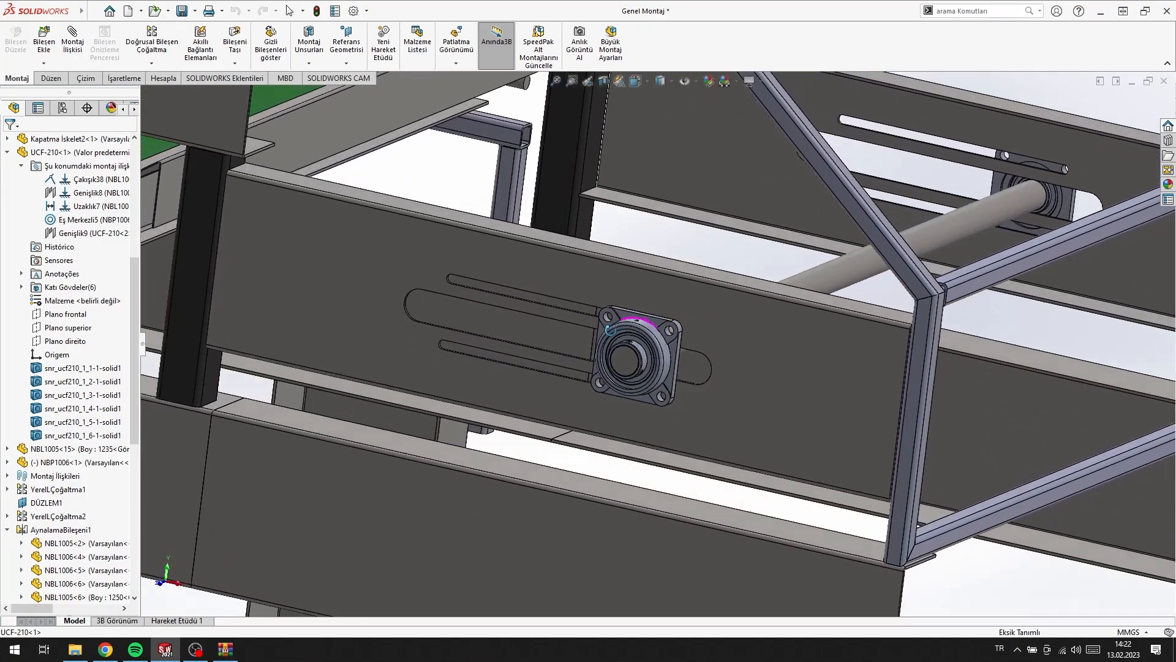
middle_drag(610, 331, 598, 333)
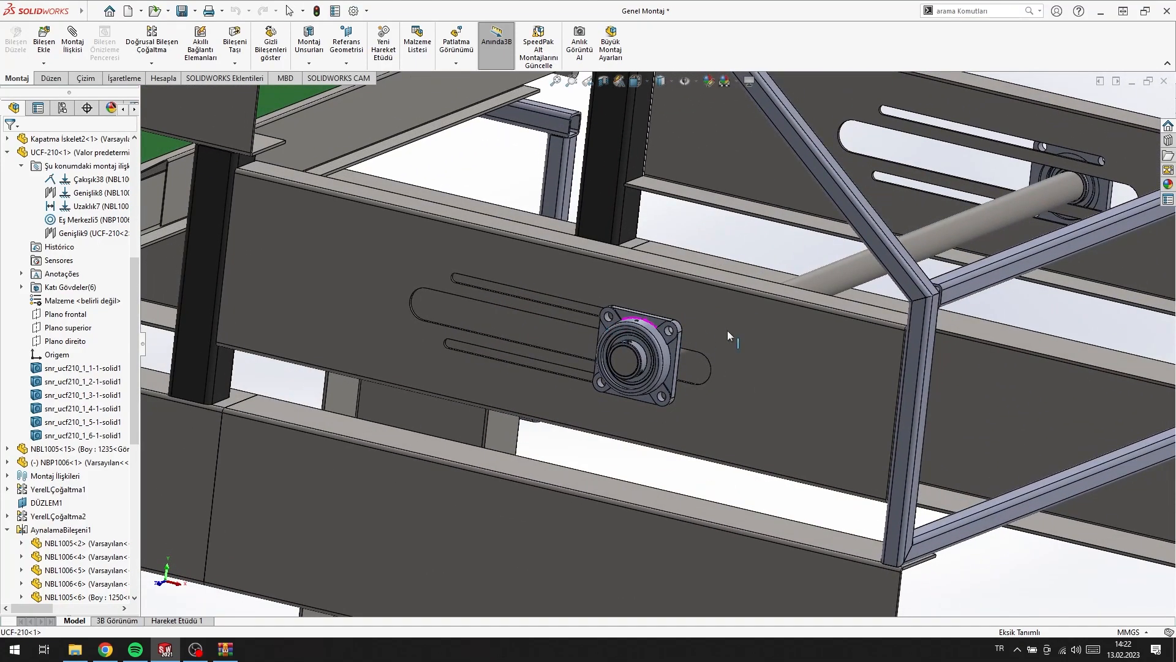
click(102, 207)
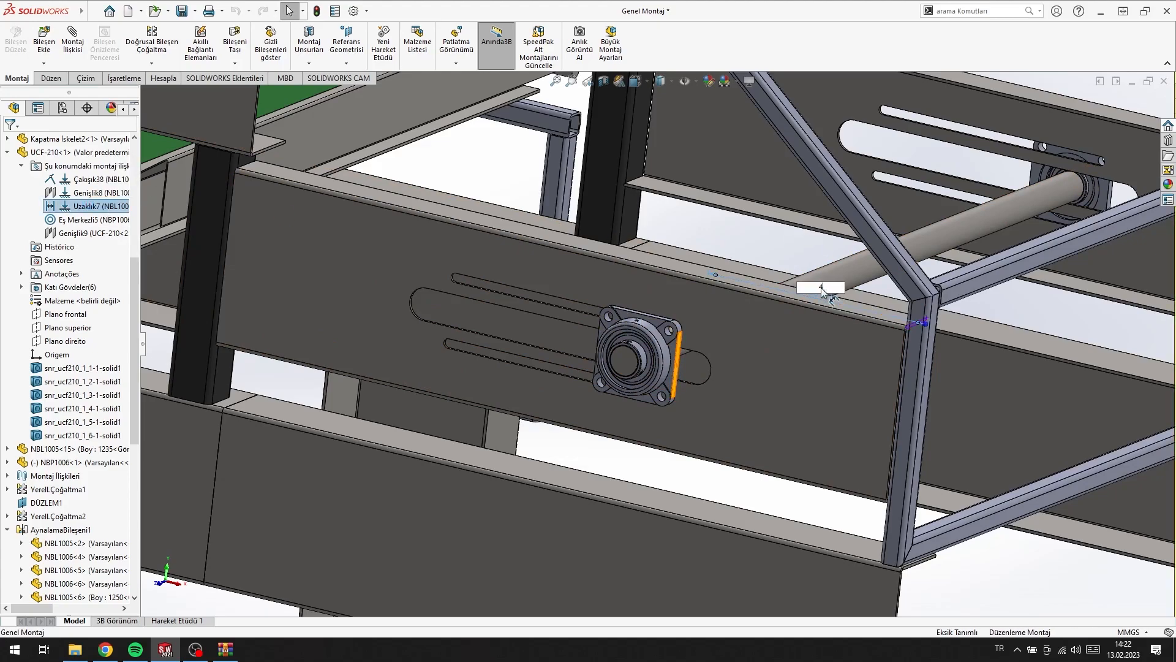
text(425)
key(Return)
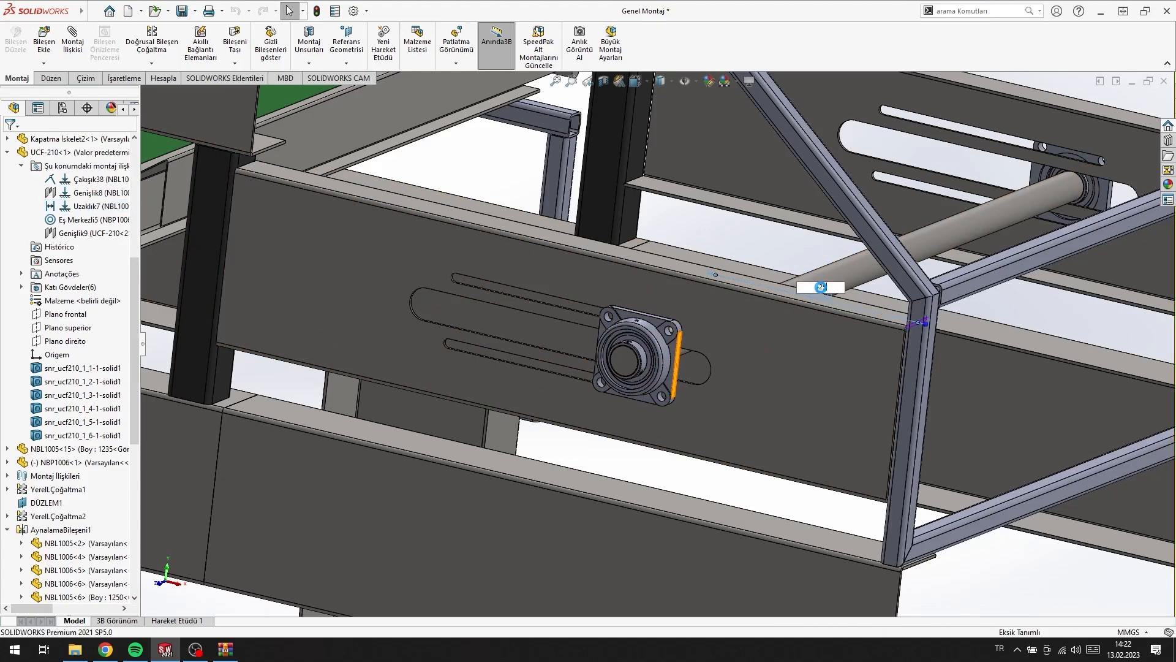
scroll(798, 334, up, 5)
middle_drag(799, 333, 799, 209)
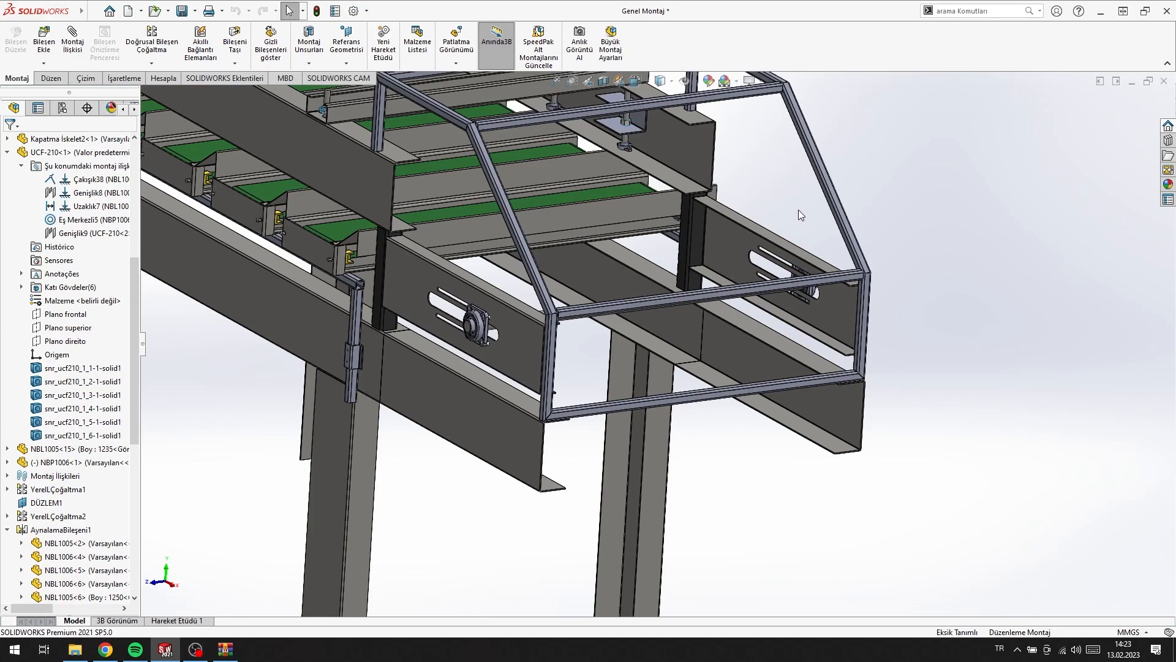
- Start a new part and sketch a 400 mm diameter circle centred on the origin of the front plane
click(127, 16)
double_click(244, 241)
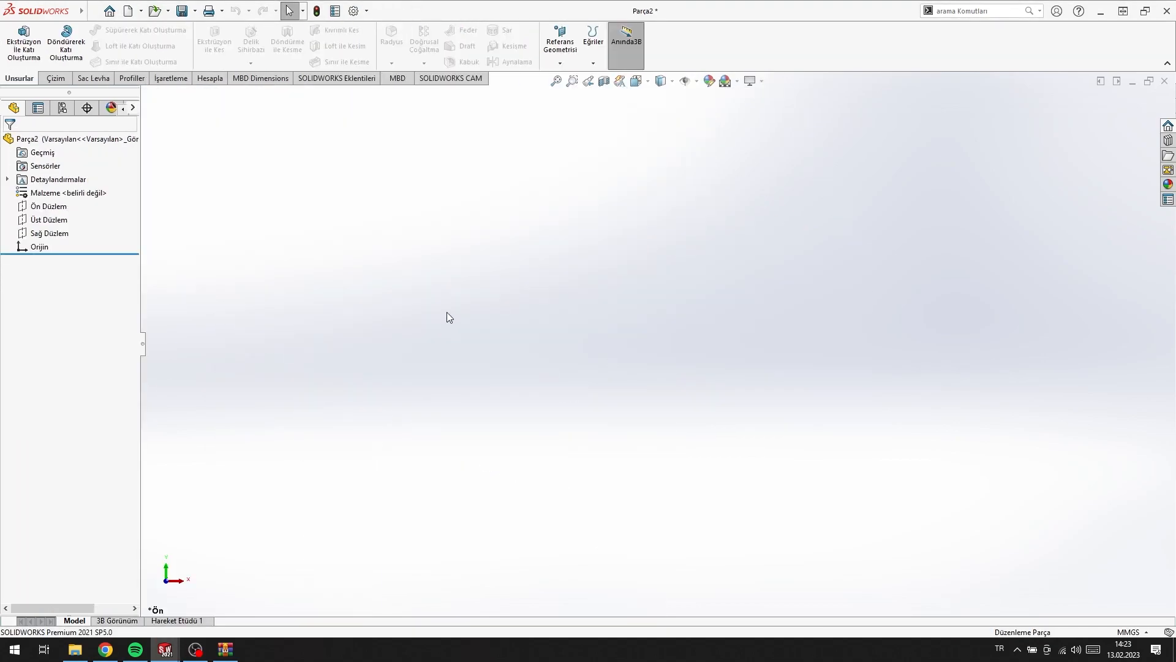
click(56, 83)
click(113, 30)
click(583, 251)
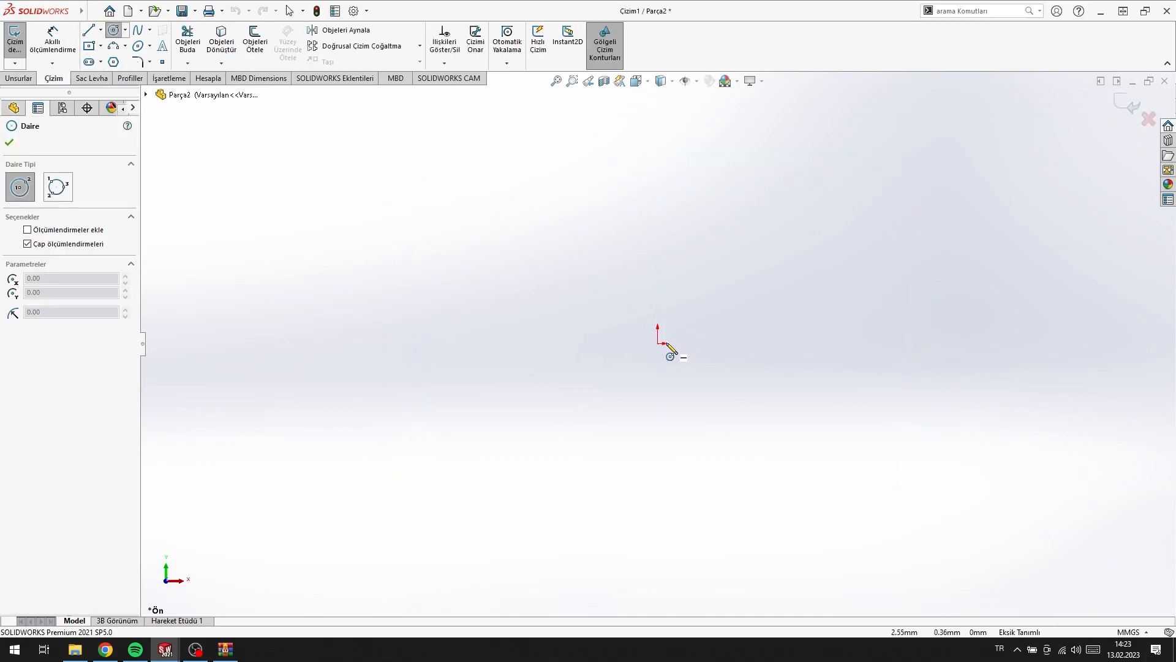
click(657, 343)
click(825, 319)
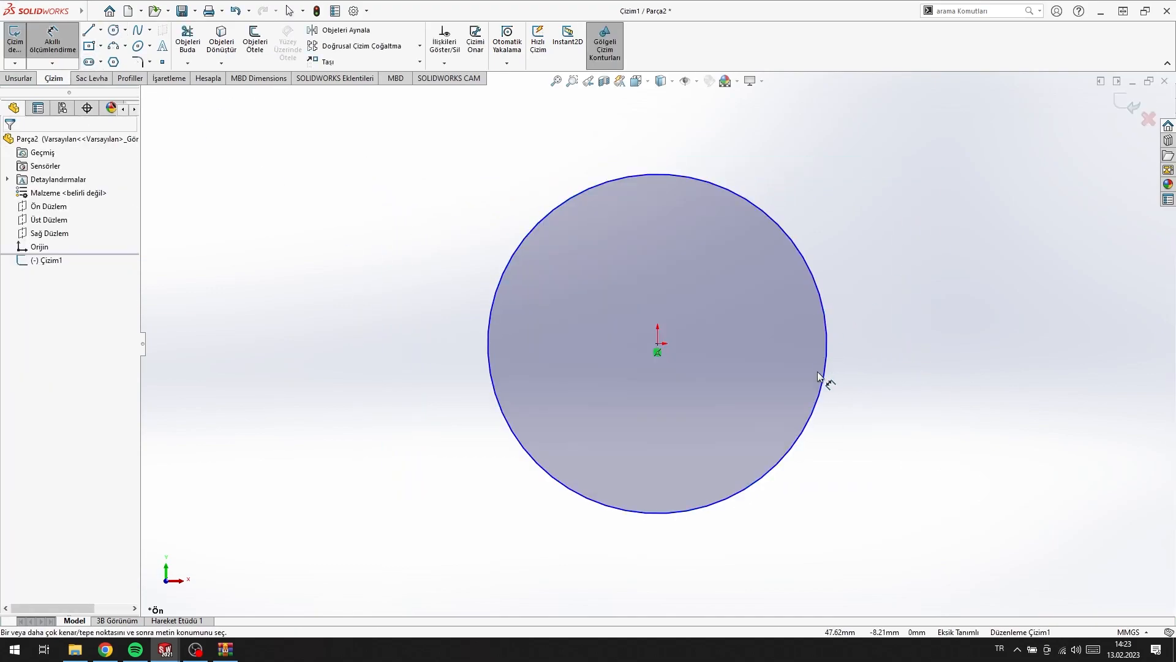
click(858, 398)
text(400)
key(Return)
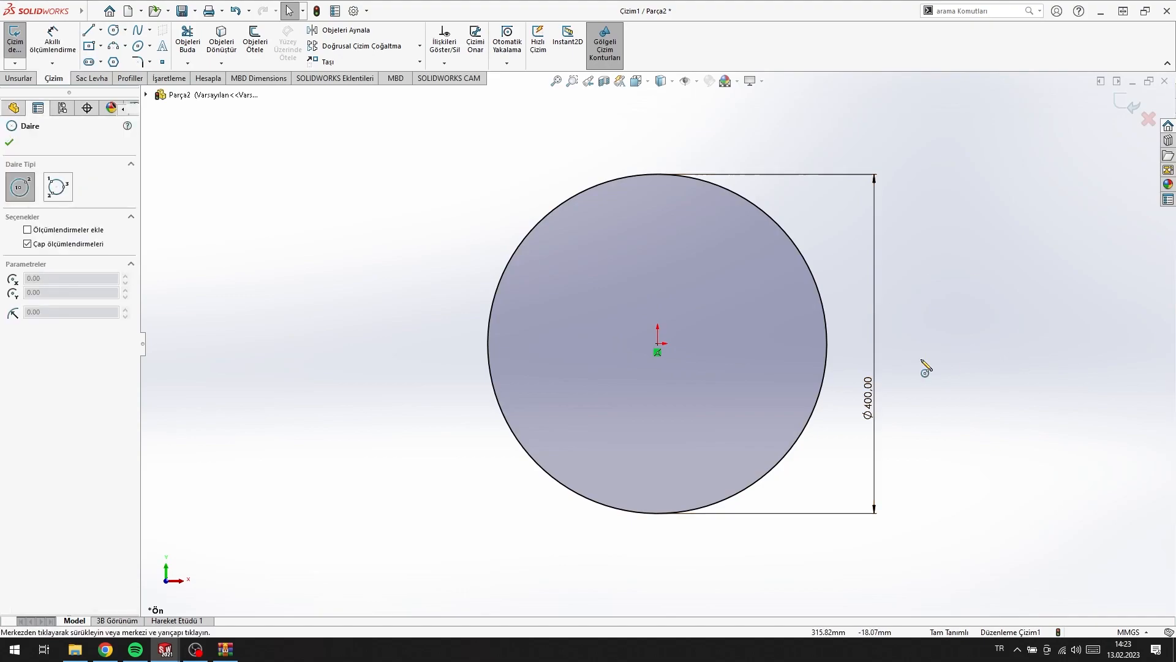
- Discard the changes to the circle sketch and close the new part to return to the assembly
click(1148, 119)
click(622, 332)
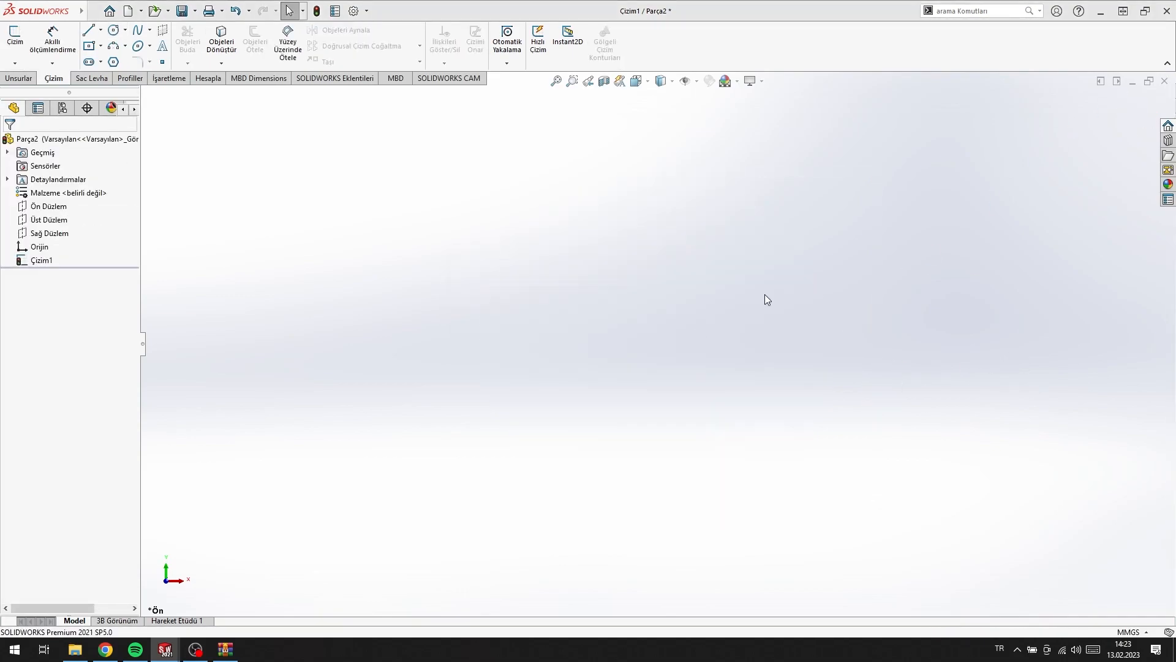
click(1164, 81)
click(612, 342)
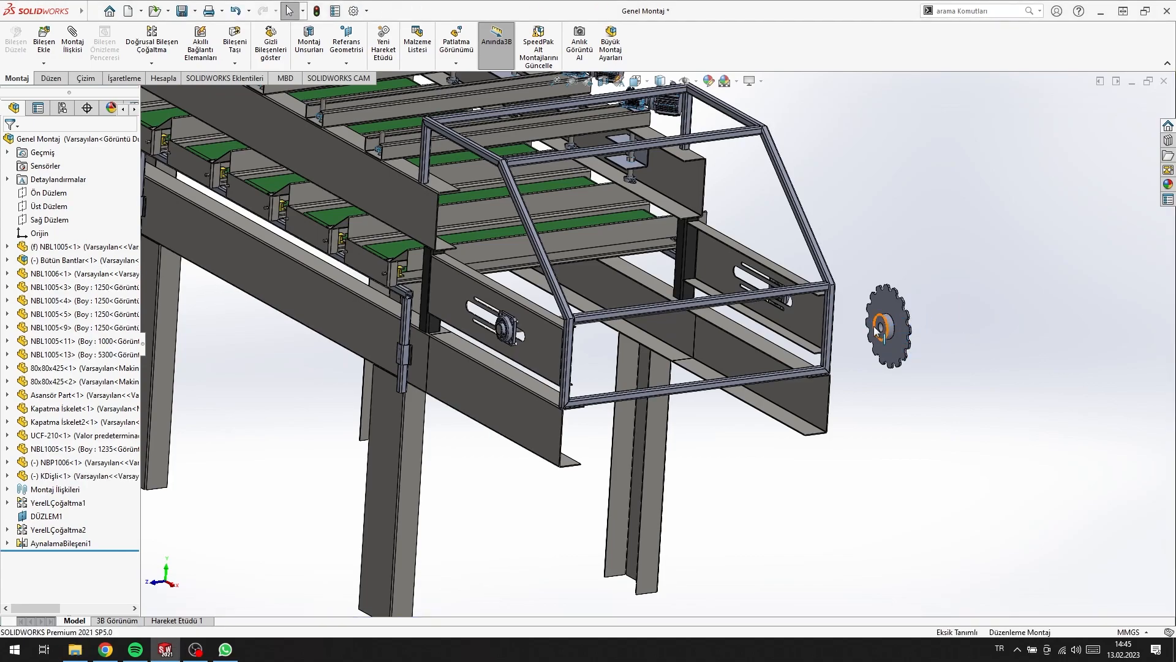
- Mate the KDişli sprocket's bore concentric with the shaft and slide the sprocket inward from the slotted side plate
scroll(882, 325, down, 5)
click(792, 336)
mouse_move(562, 293)
middle_down()
mouse_move(572, 290)
mouse_move(568, 310)
middle_up()
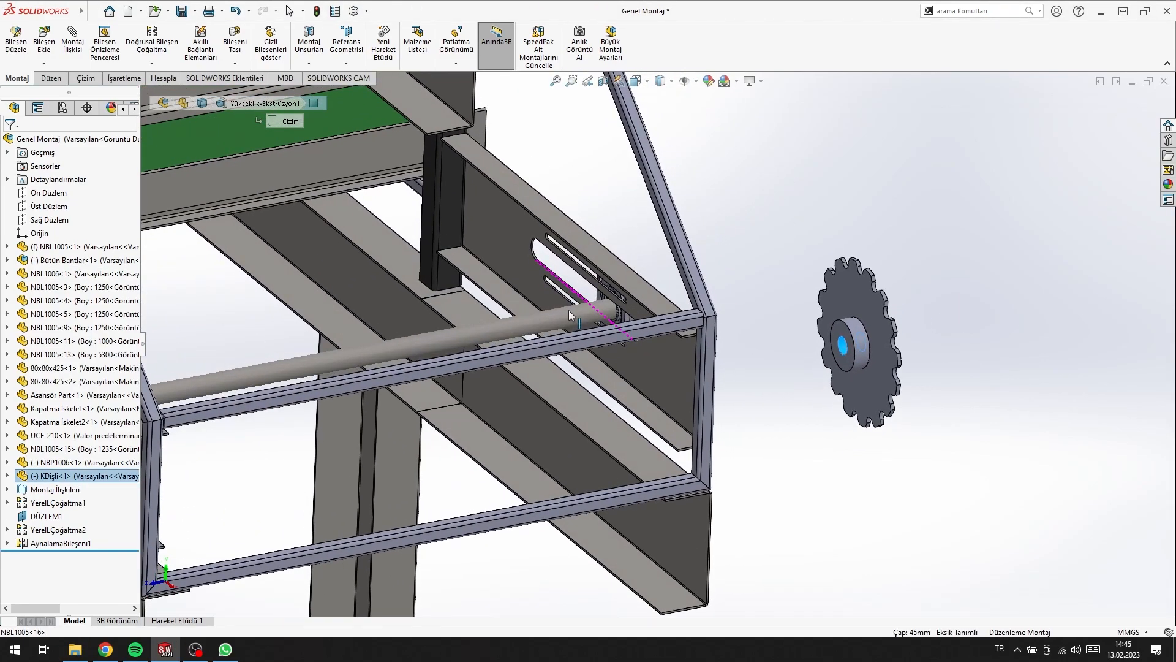
click(72, 44)
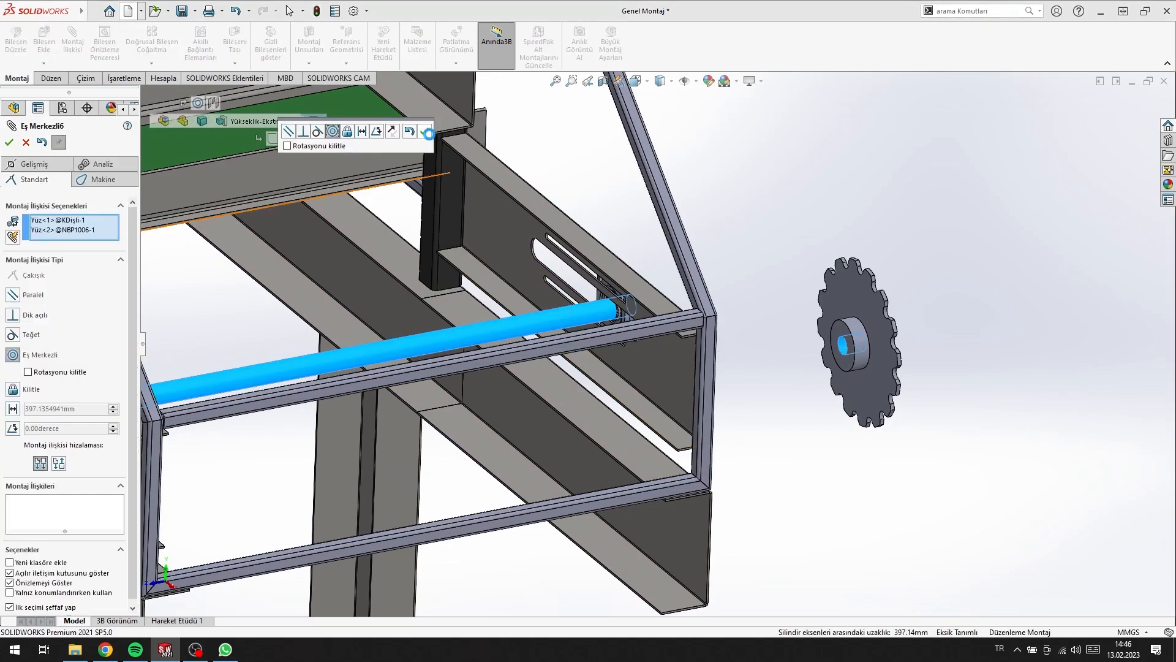
click(427, 132)
key(Escape)
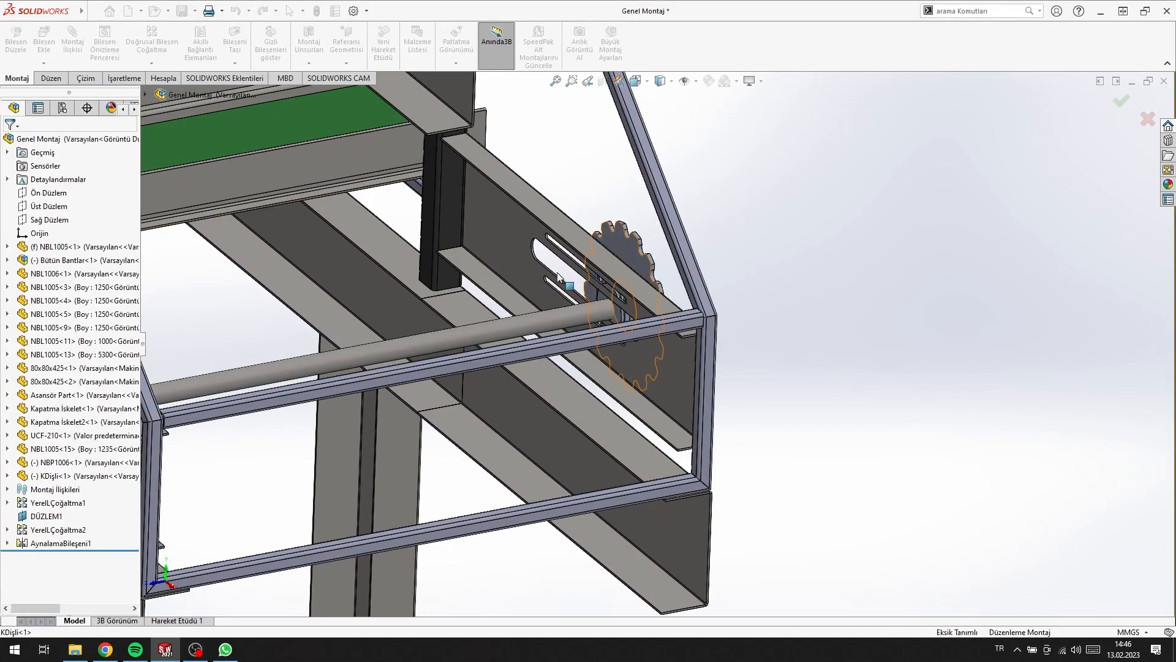
drag(506, 292, 432, 322)
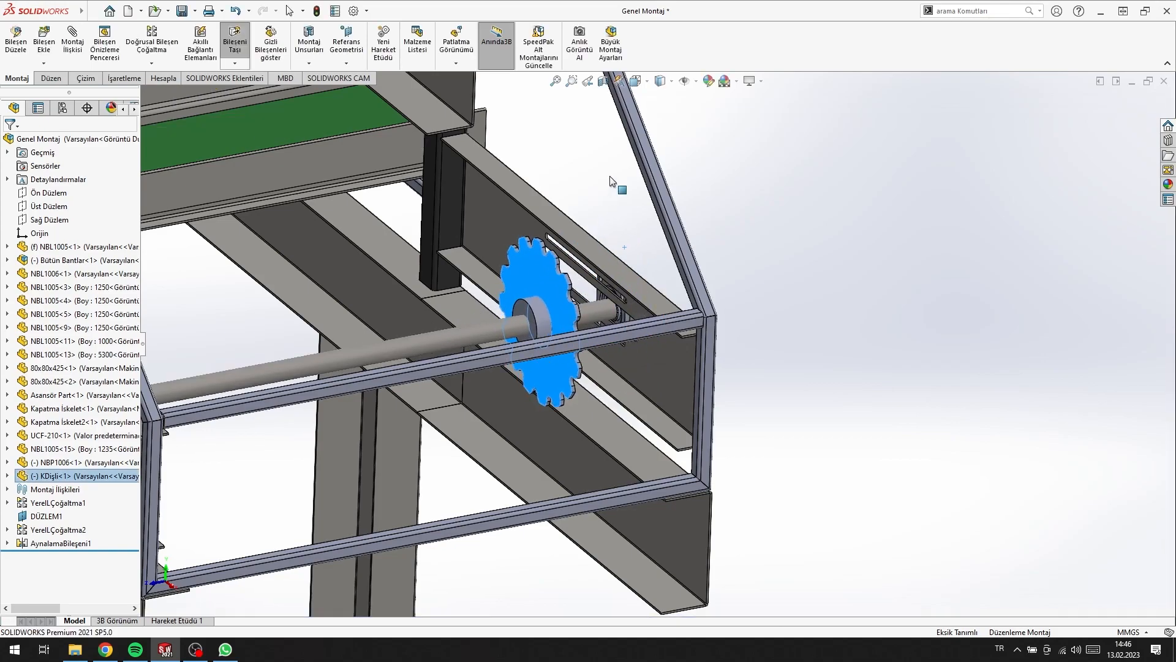
middle_drag(537, 176, 503, 207)
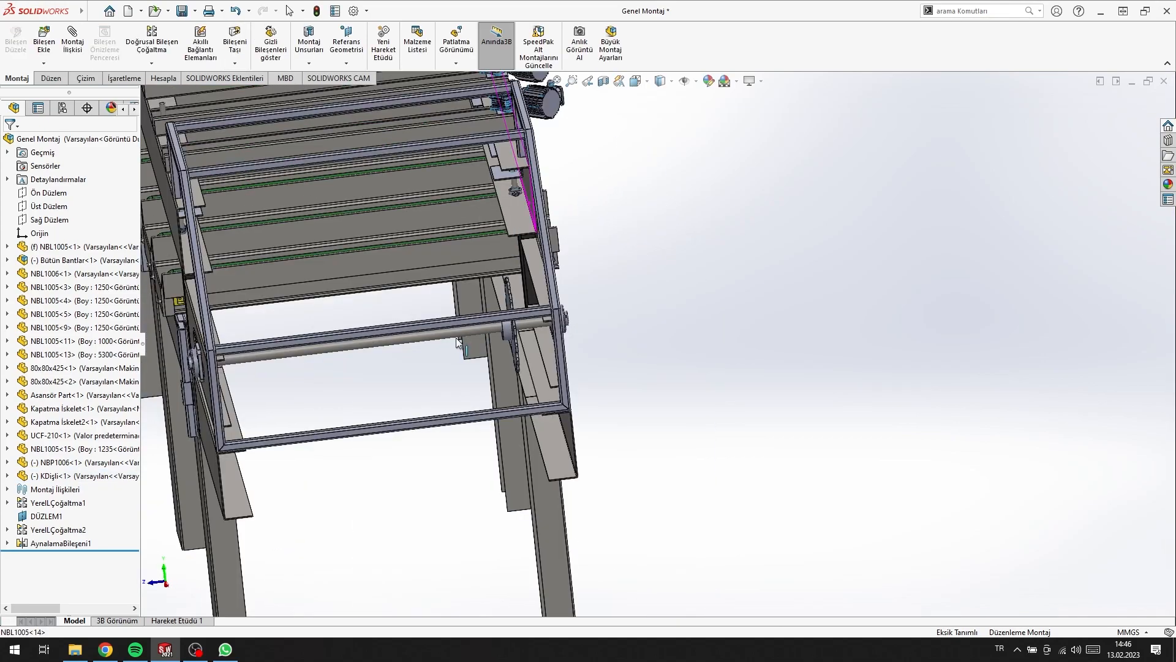
key(space)
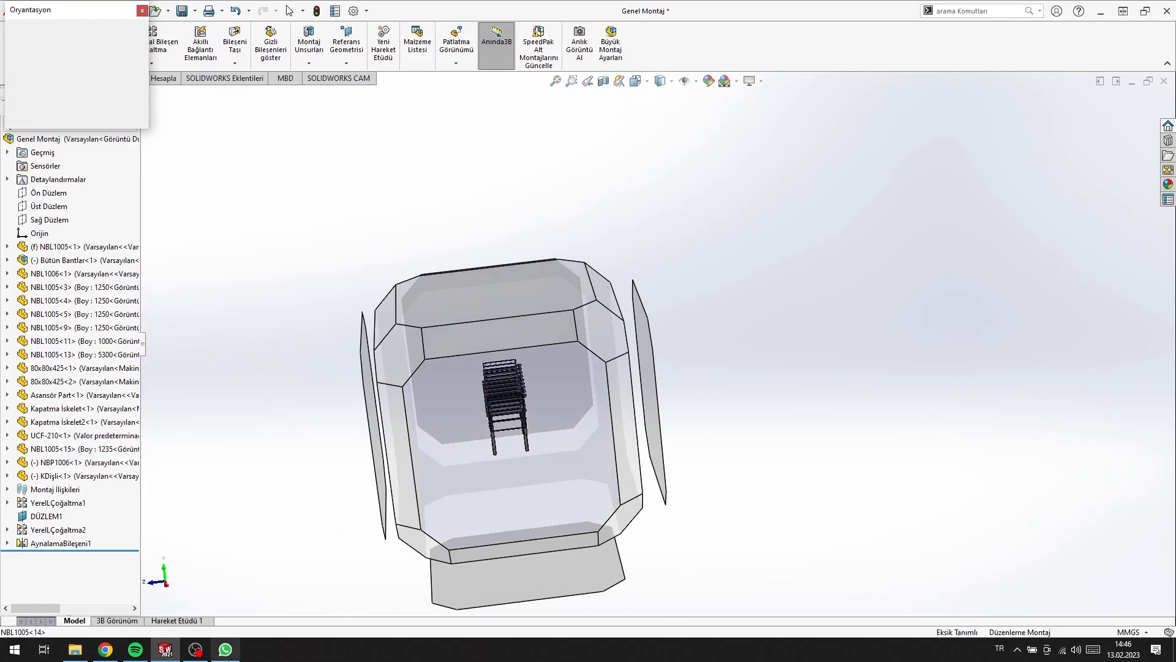
click(225, 649)
click(1163, 9)
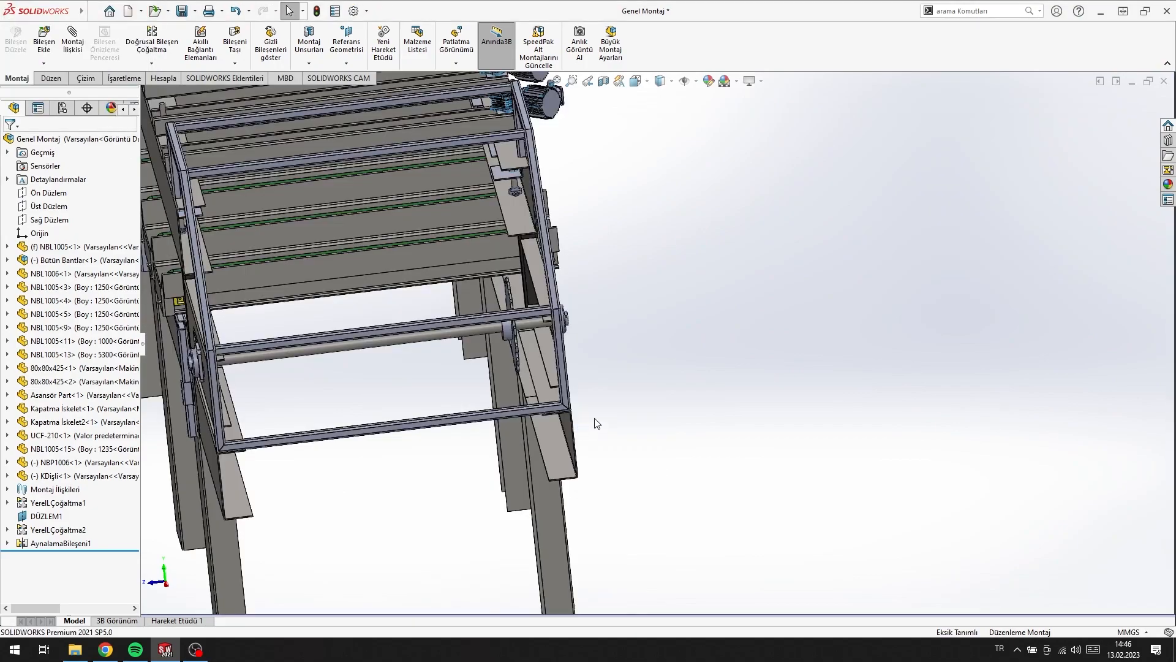
- Slide the KDişli sprocket along the shaft to the opposite end, just inside the other slotted side plate, using the right view
key(ctrl+4)
scroll(763, 253, down, 5)
scroll(710, 248, down, 2)
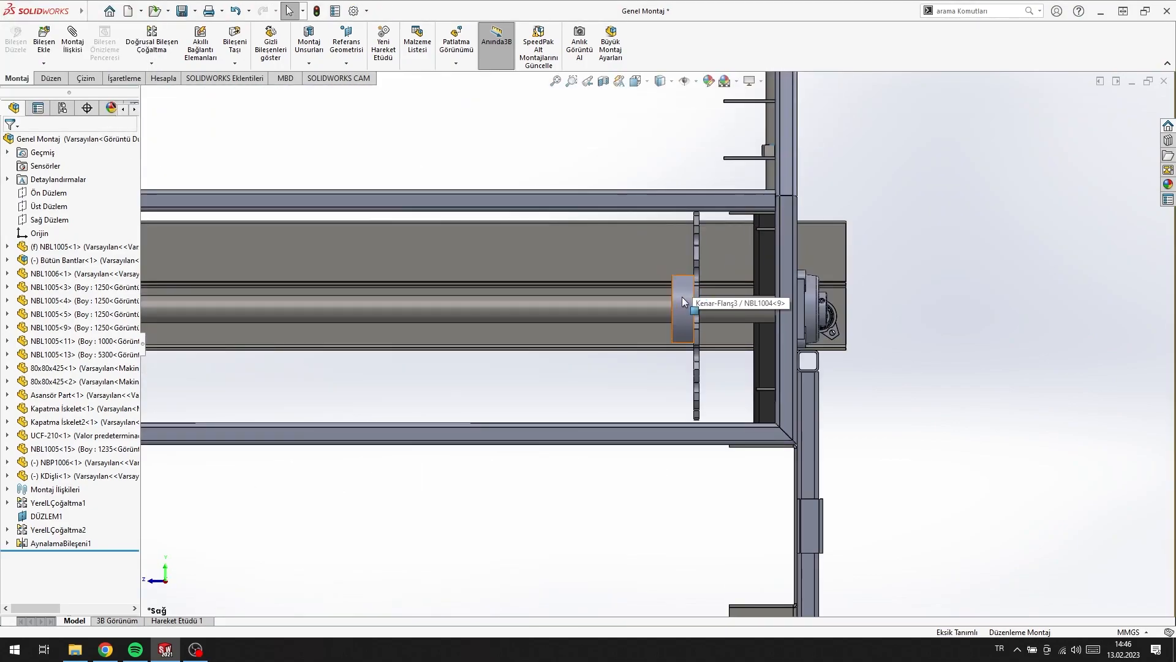
drag(702, 297, 751, 298)
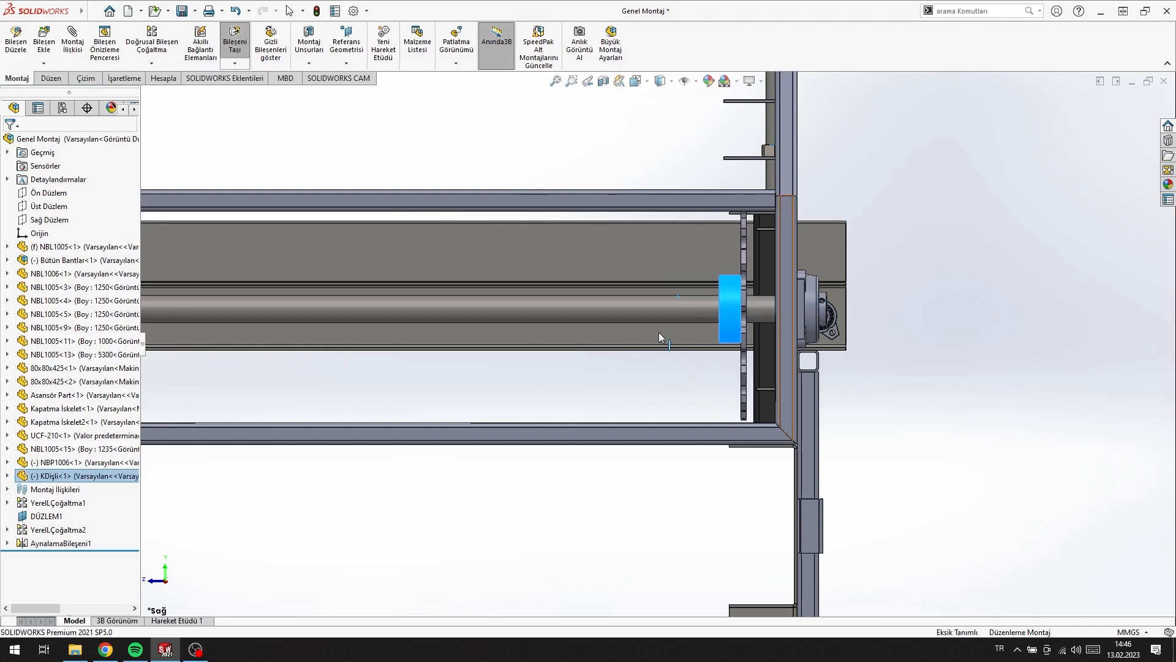
key(Escape)
scroll(677, 315, up, 3)
drag(567, 320, 140, 318)
drag(187, 250, 88, 257)
drag(331, 331, 198, 365)
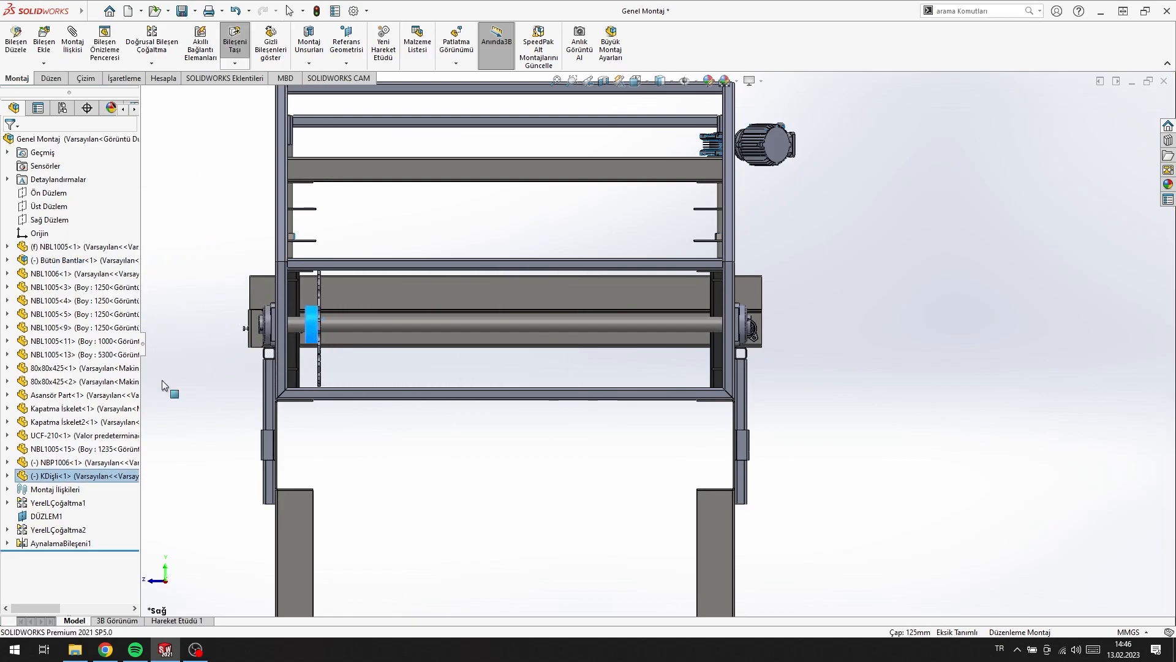
- Flip the alignment of the KDişli sprocket's concentric mate so its hub faces the middle of the shaft
click(8, 476)
right_click(51, 447)
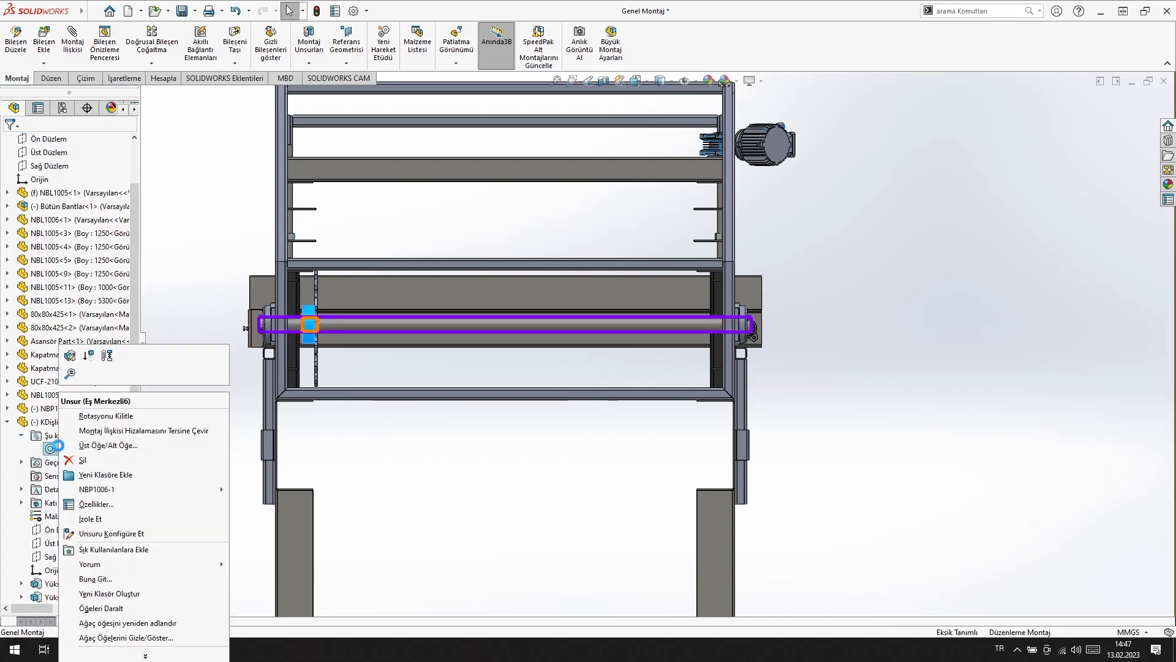
click(112, 431)
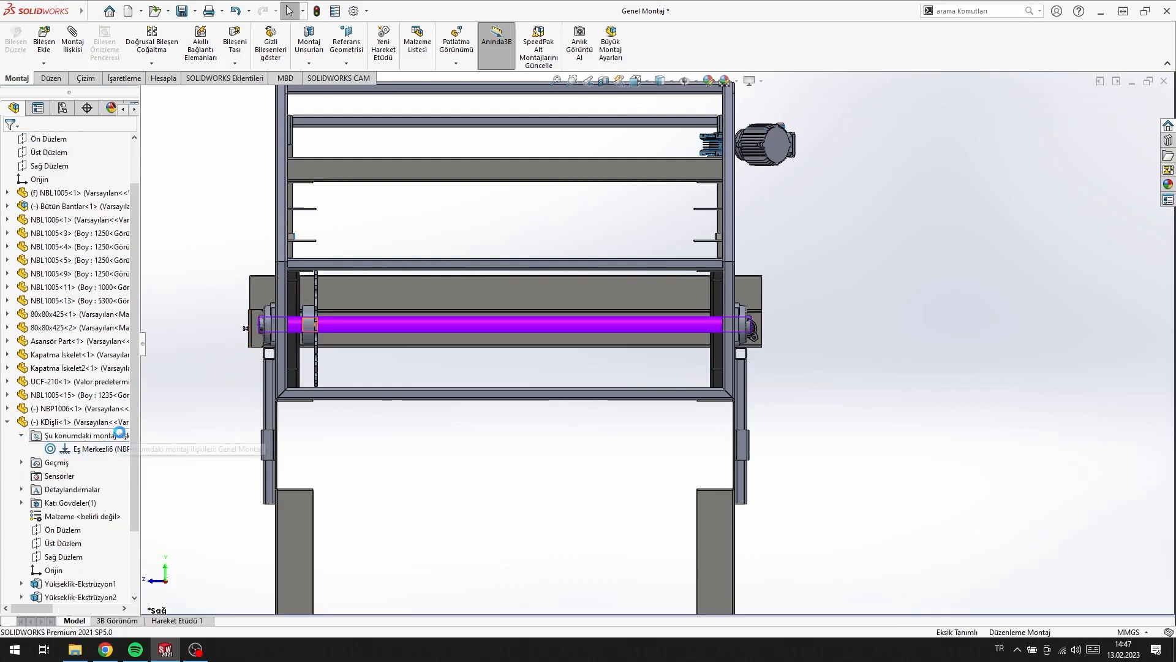
scroll(324, 289, down, 4)
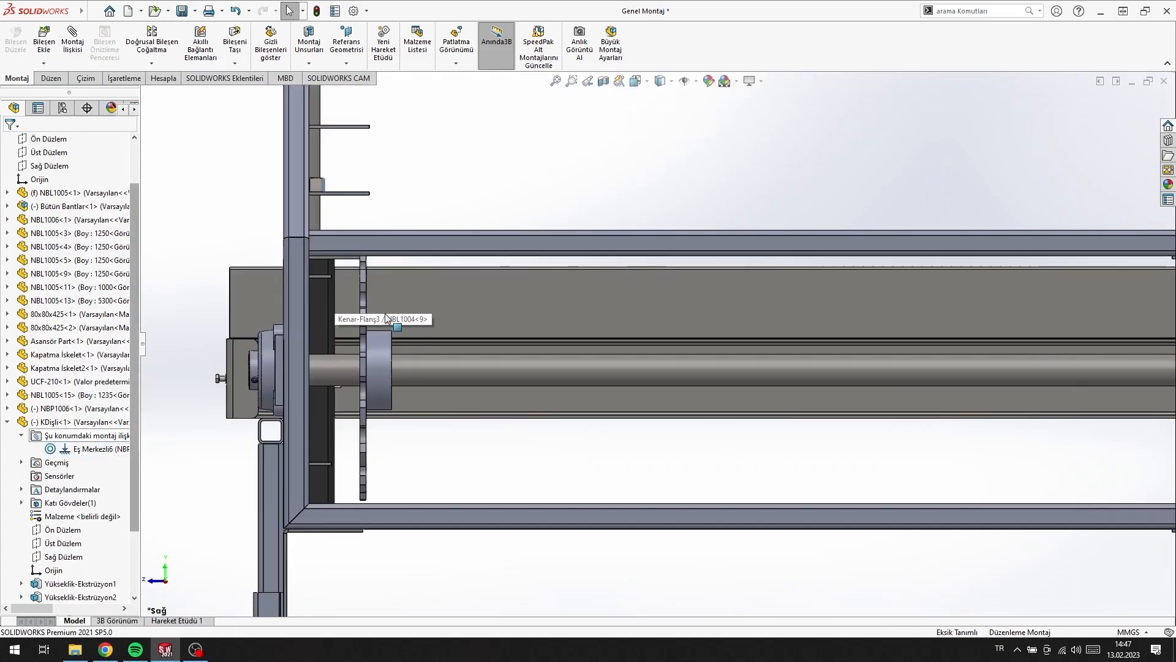
- Slide the KDişli sprocket slightly outward along the shaft, closer to the slotted side plate
click(370, 357)
drag(368, 353, 362, 352)
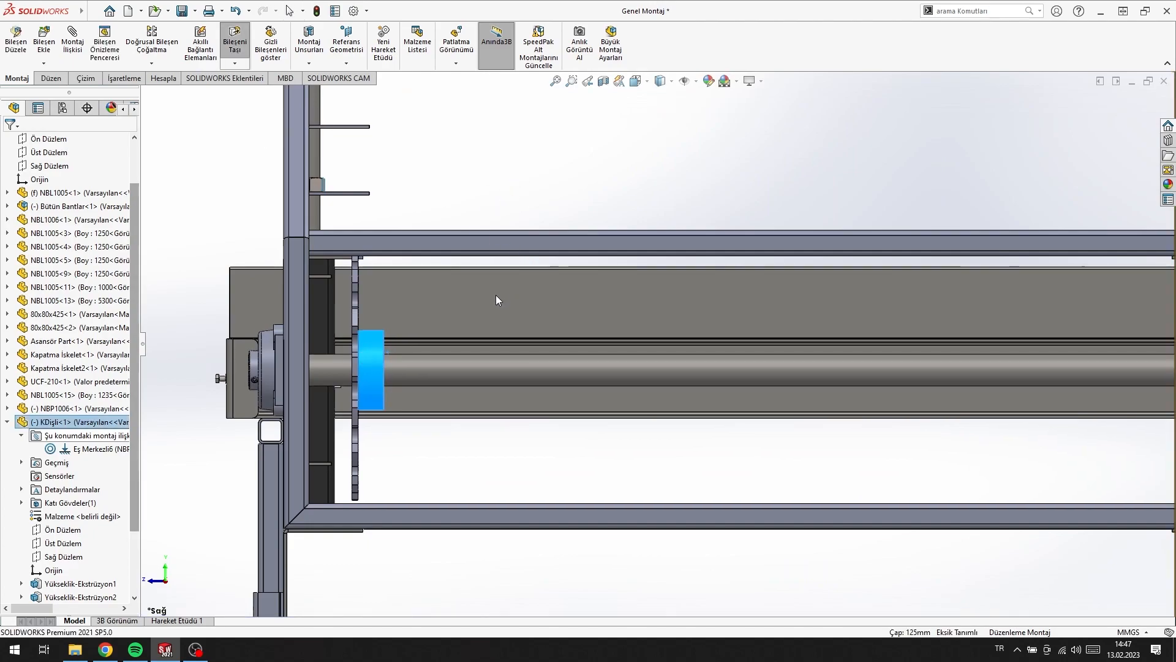
key(Escape)
scroll(527, 322, up, 8)
middle_drag(609, 352, 593, 362)
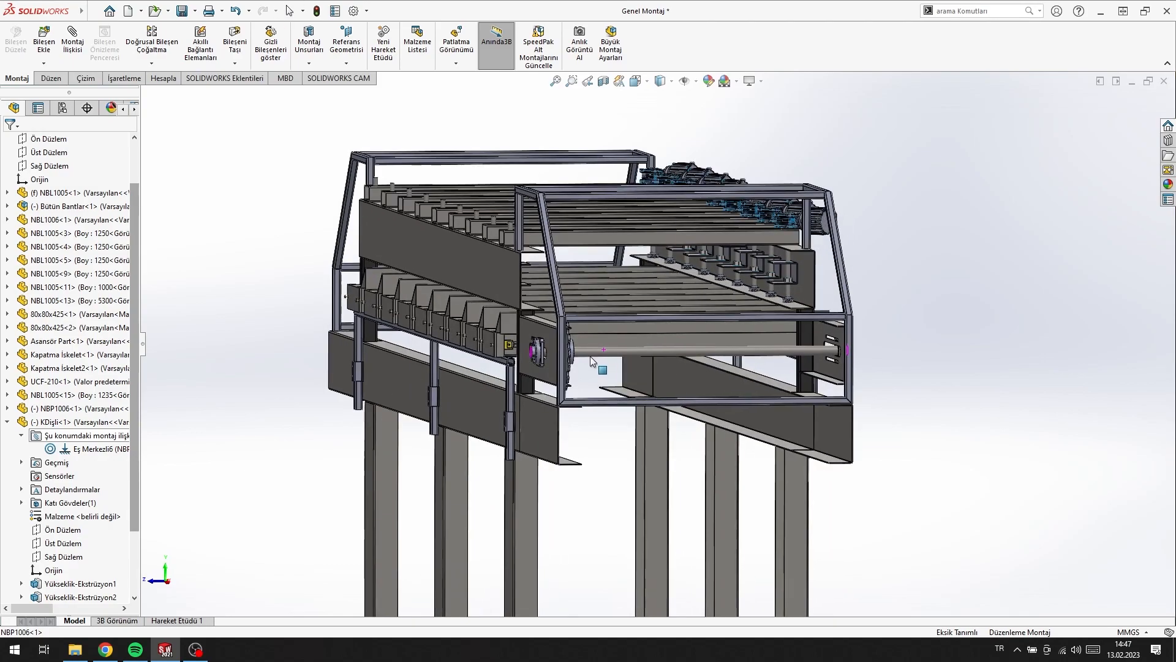
- Add a 175 mm distance mate between the KDişli sprocket's outer flat face and the near end face of the shaft
scroll(565, 347, down, 10)
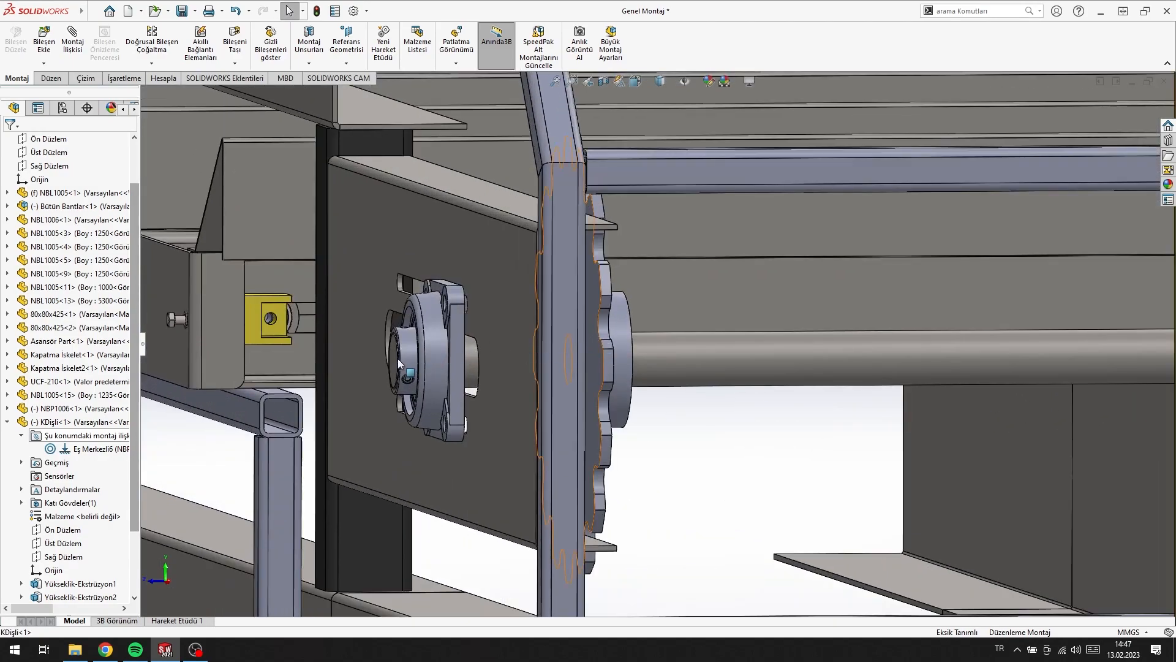
click(594, 343)
click(77, 54)
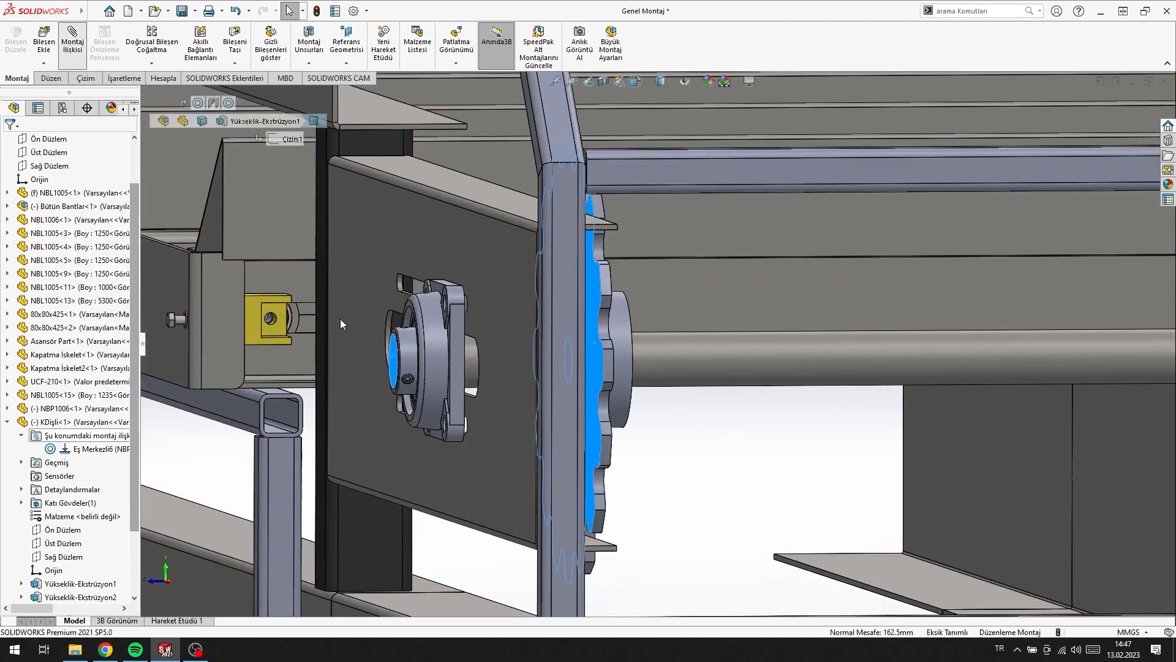
click(393, 359)
click(267, 297)
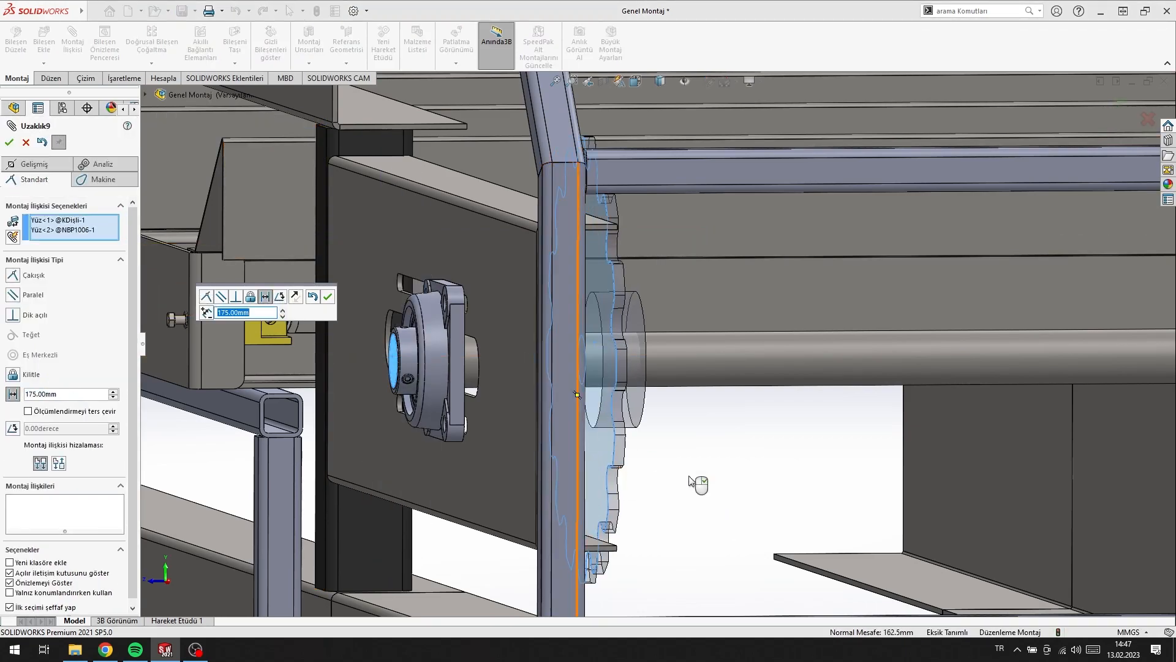
scroll(667, 481, up, 10)
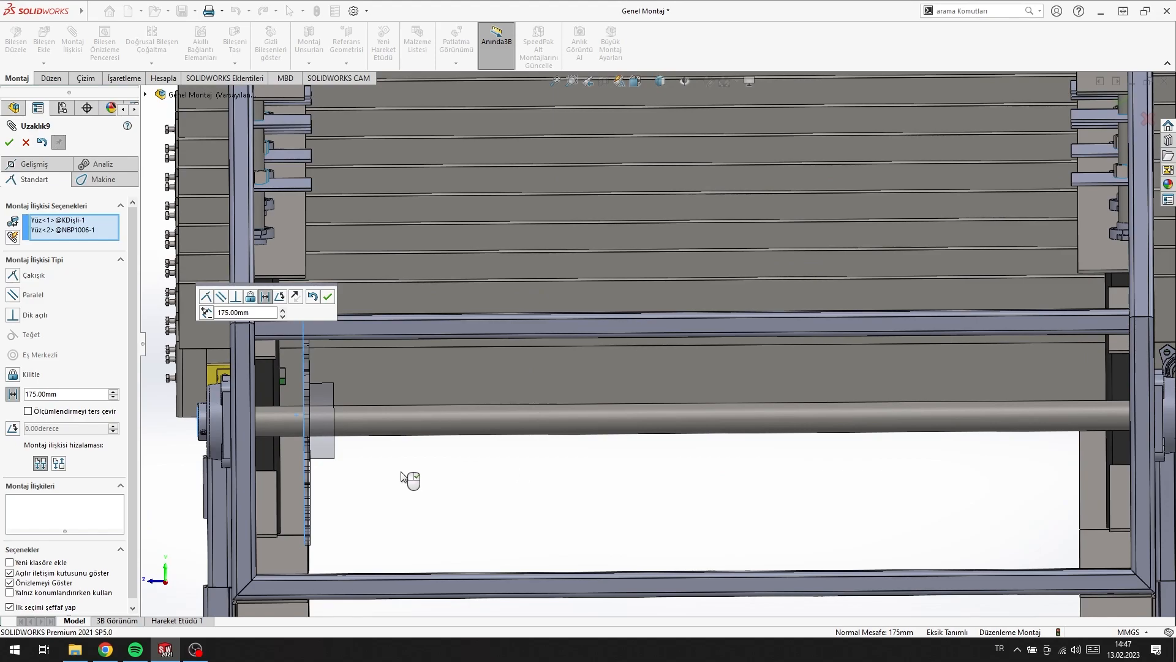
middle_drag(372, 470, 493, 514)
click(328, 297)
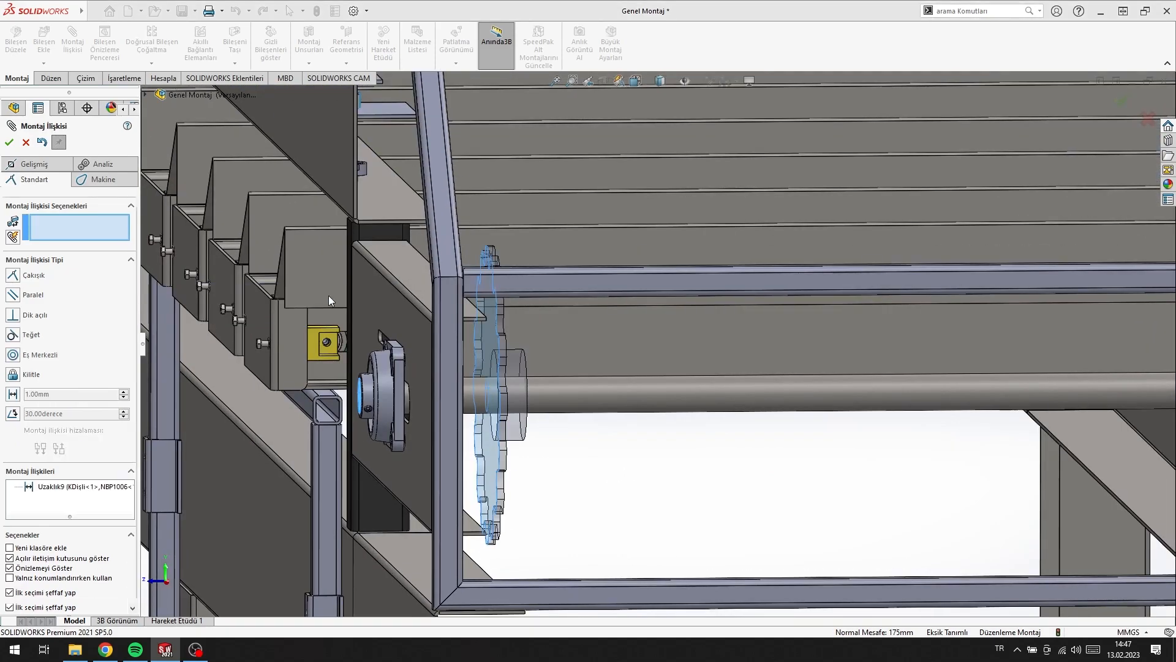
scroll(515, 392, down, 3)
key(Escape)
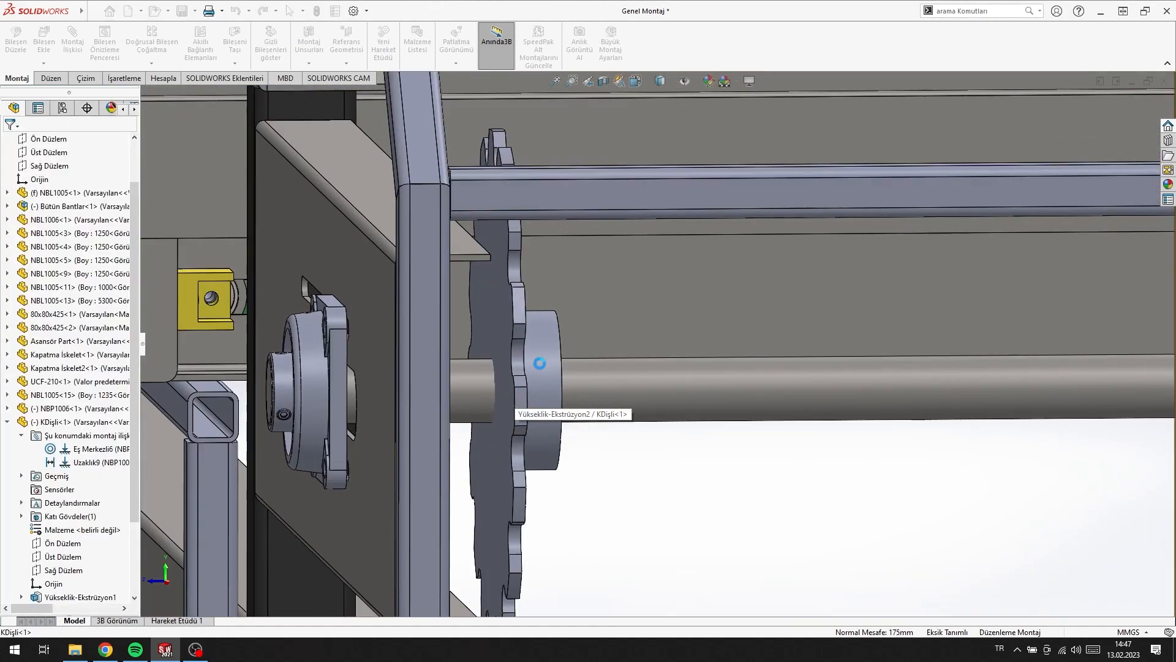
- Open the KDişli sprocket as a separate part from the assembly
right_click(553, 358)
click(551, 198)
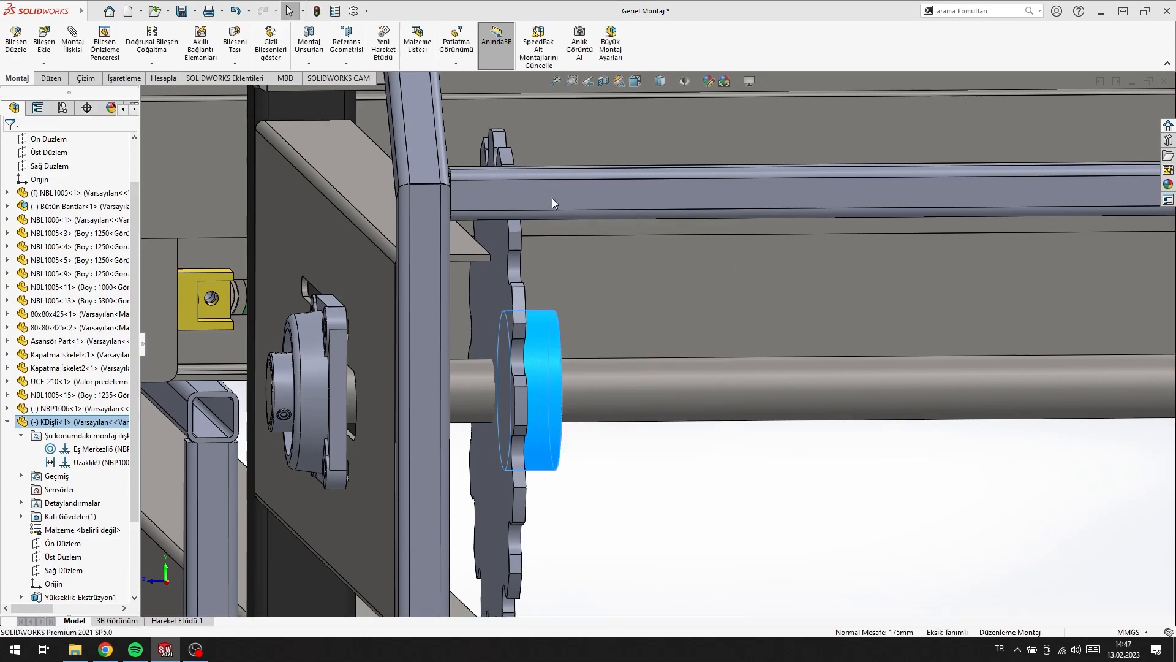
scroll(656, 347, down, 3)
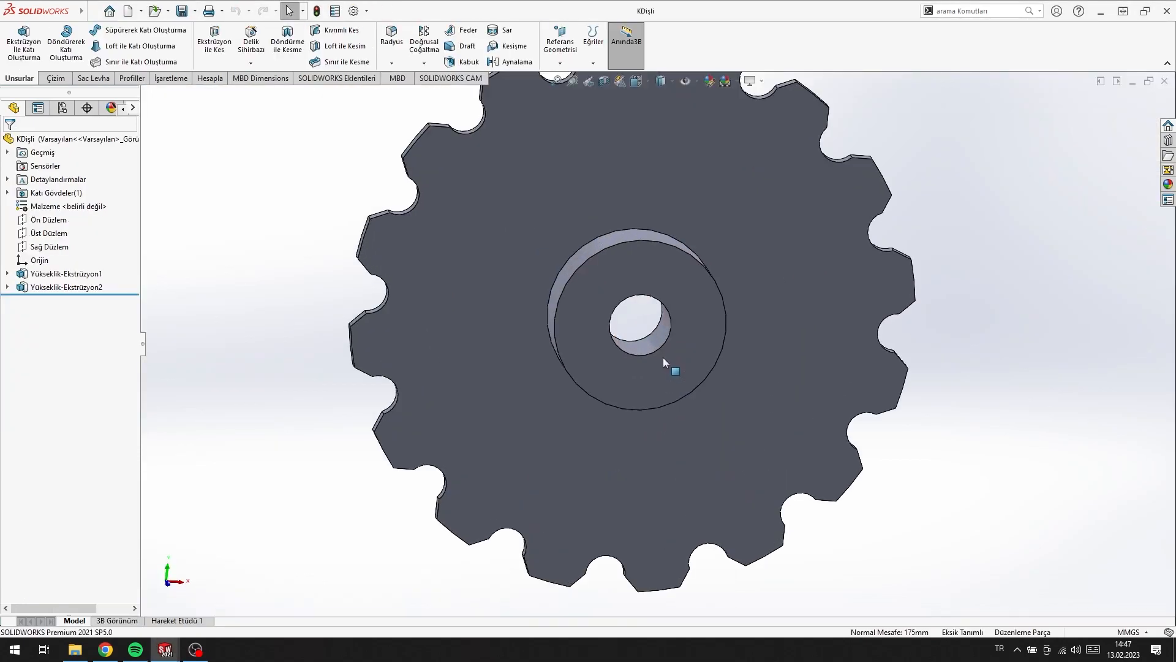
- Try to delete the bore circle in the sketch of the sprocket's toothed disc, and exit the sketch
click(653, 341)
double_click(69, 286)
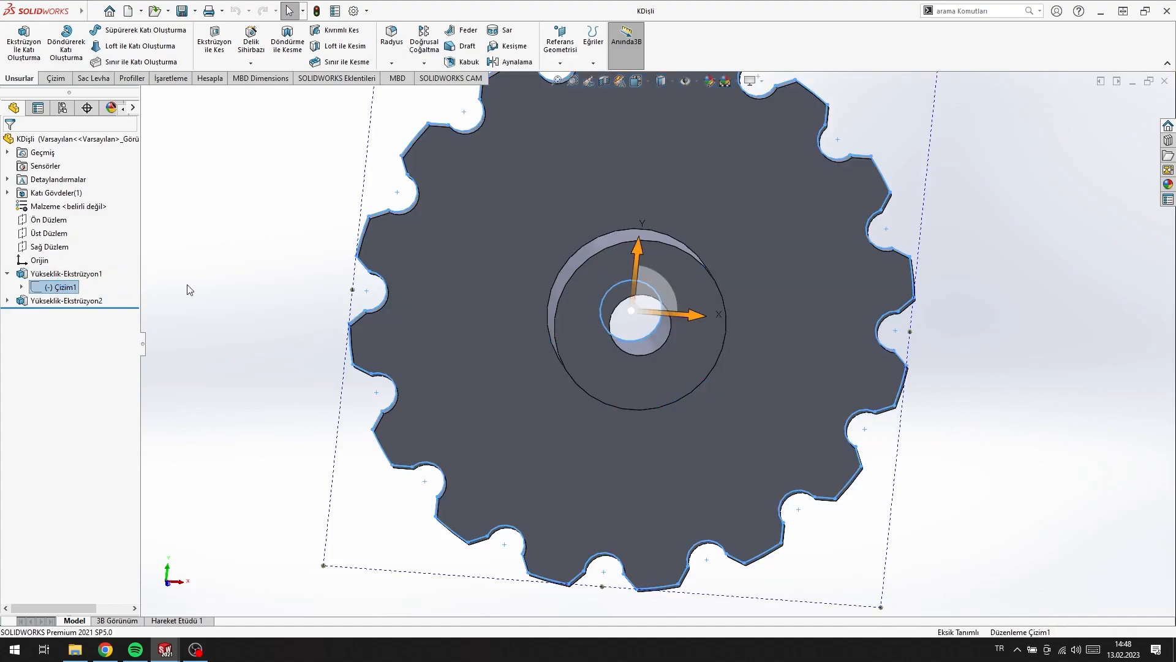
click(663, 285)
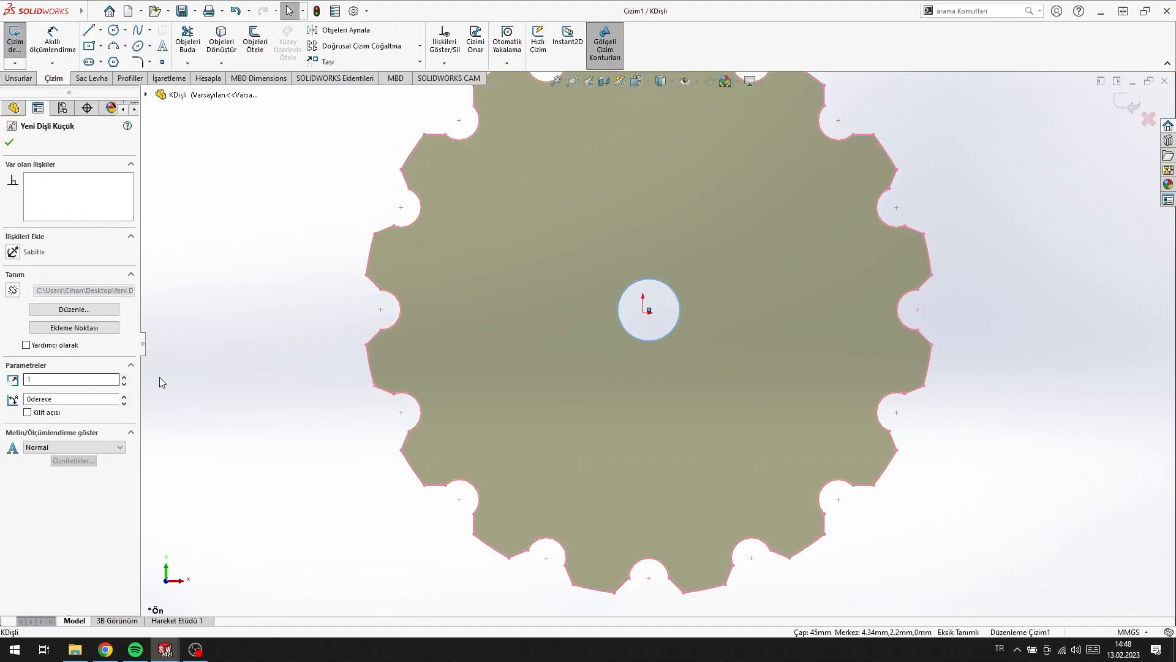
key(Delete)
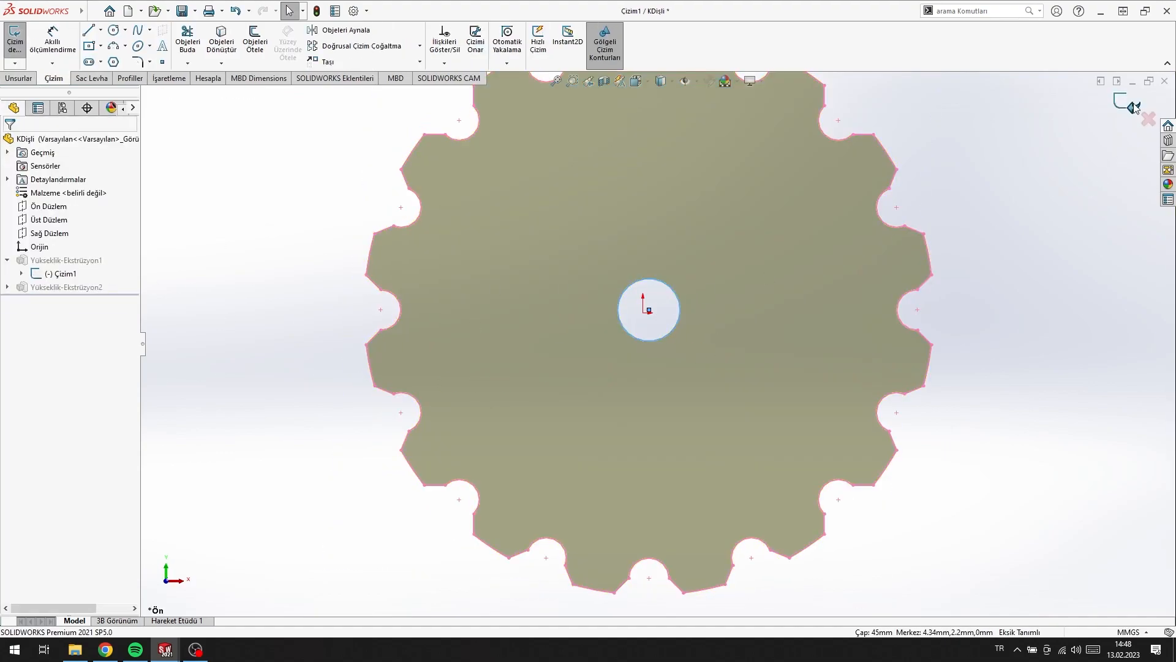
click(1132, 106)
click(703, 273)
click(230, 157)
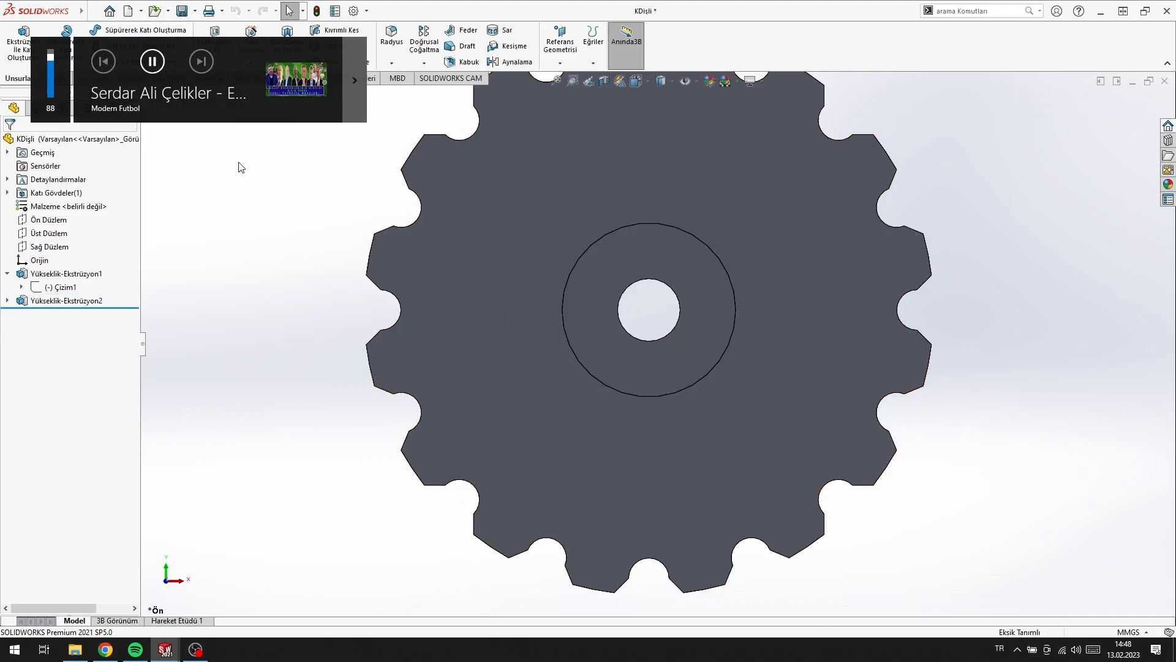
drag(49, 76, 51, 49)
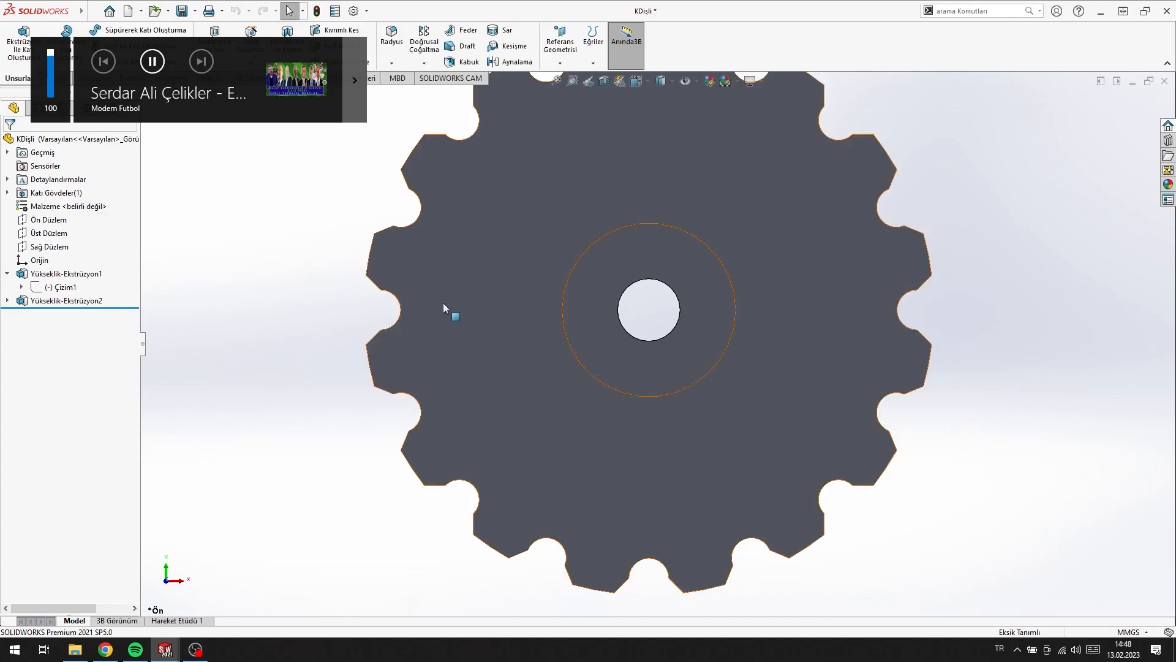
- Sketch a 50 mm diameter circle on the sprocket's hub face, concentric with the existing bore
click(657, 260)
click(711, 223)
mouse_move(579, 299)
right_down()
mouse_move(664, 302)
mouse_move(697, 372)
right_up()
click(658, 343)
click(695, 326)
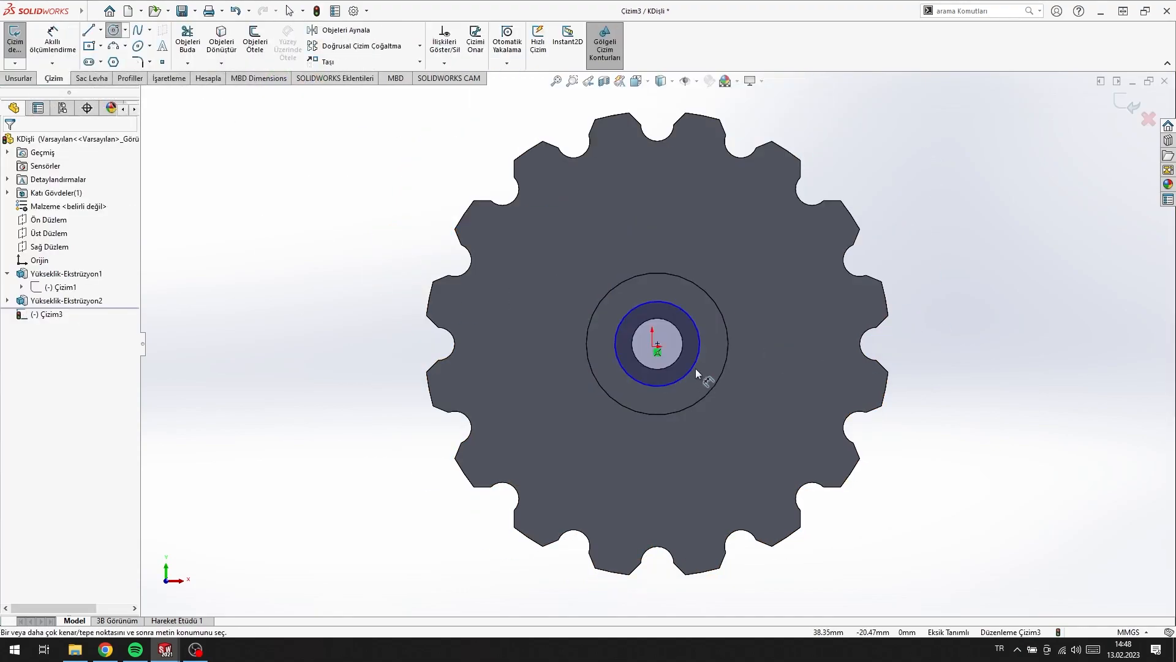
click(694, 367)
click(749, 362)
text(50)
key(Return)
- Extrude-cut the 50 mm circle through the sprocket to enlarge its bore
click(16, 80)
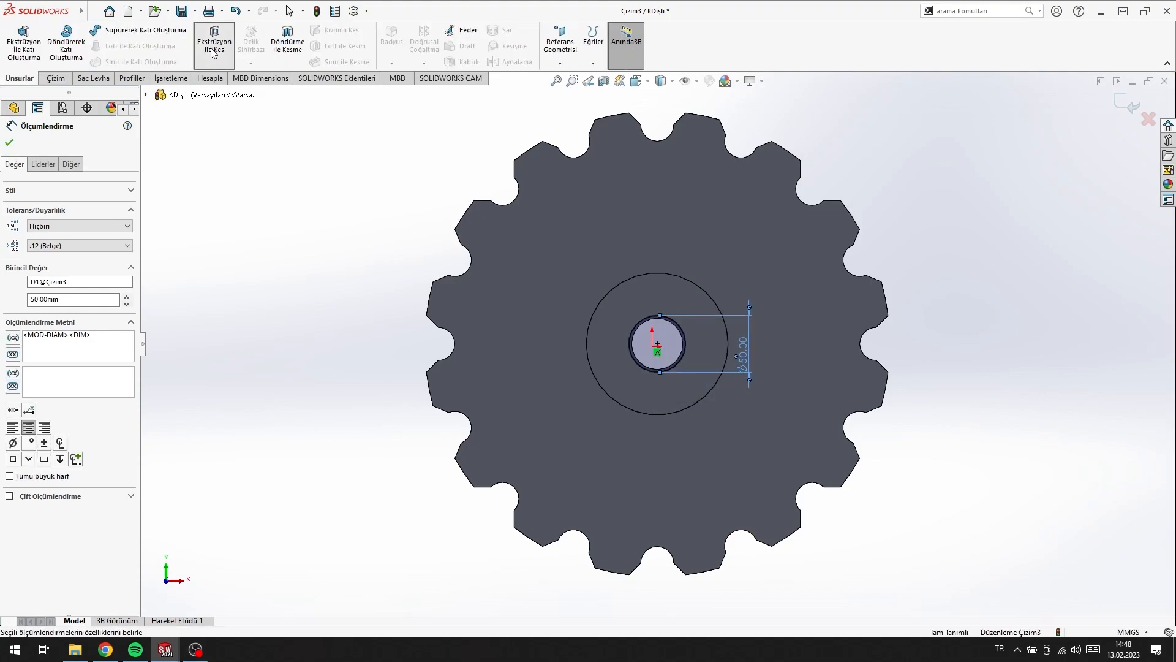
click(213, 48)
click(65, 216)
click(44, 235)
click(9, 142)
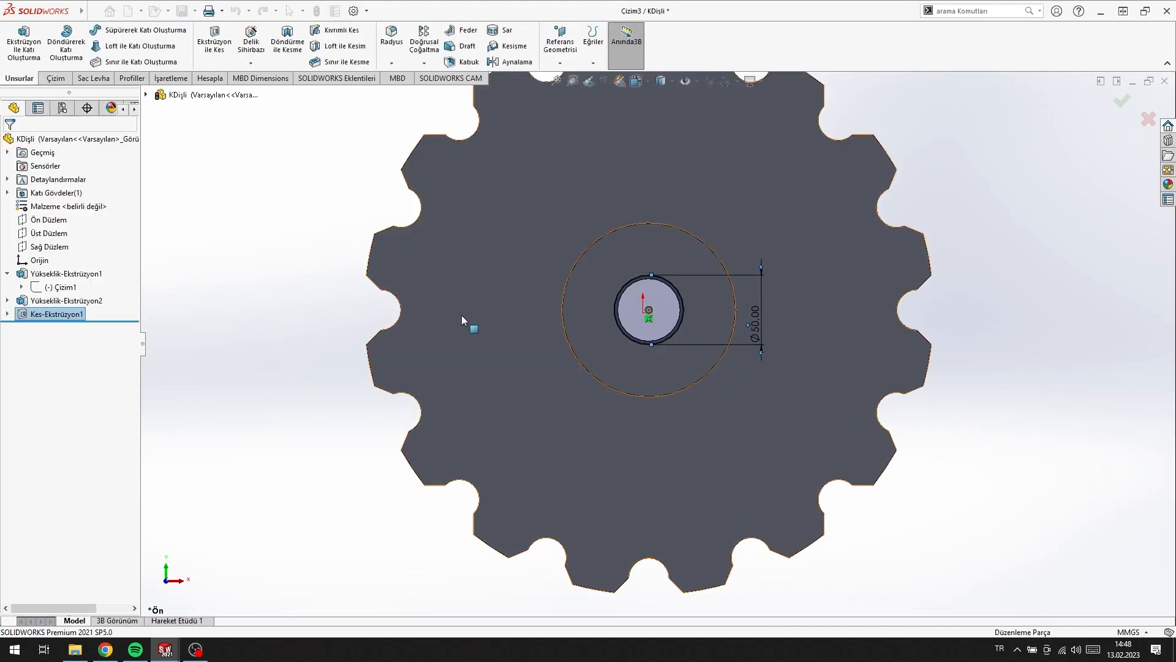
- Close the edited KDişli part and return to the general assembly
click(980, 245)
click(1164, 81)
key(Return)
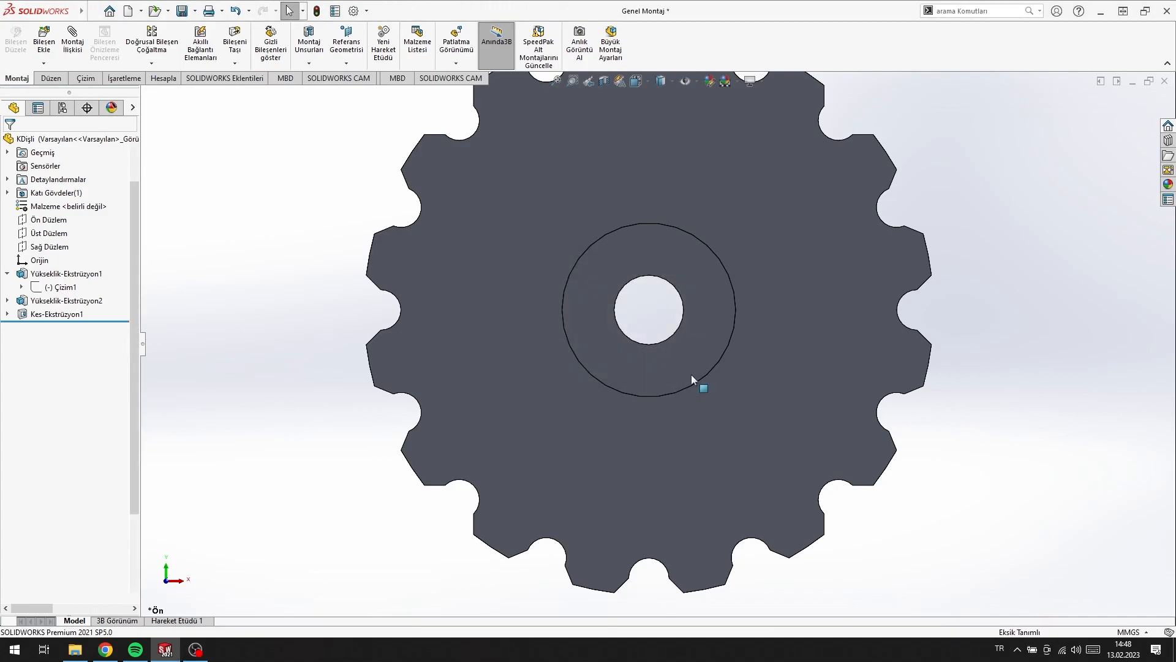
- Repair the broken concentric mate Eş Merkezli6 by picking the sprocket's enlarged bore face as its missing reference
scroll(515, 405, down, 6)
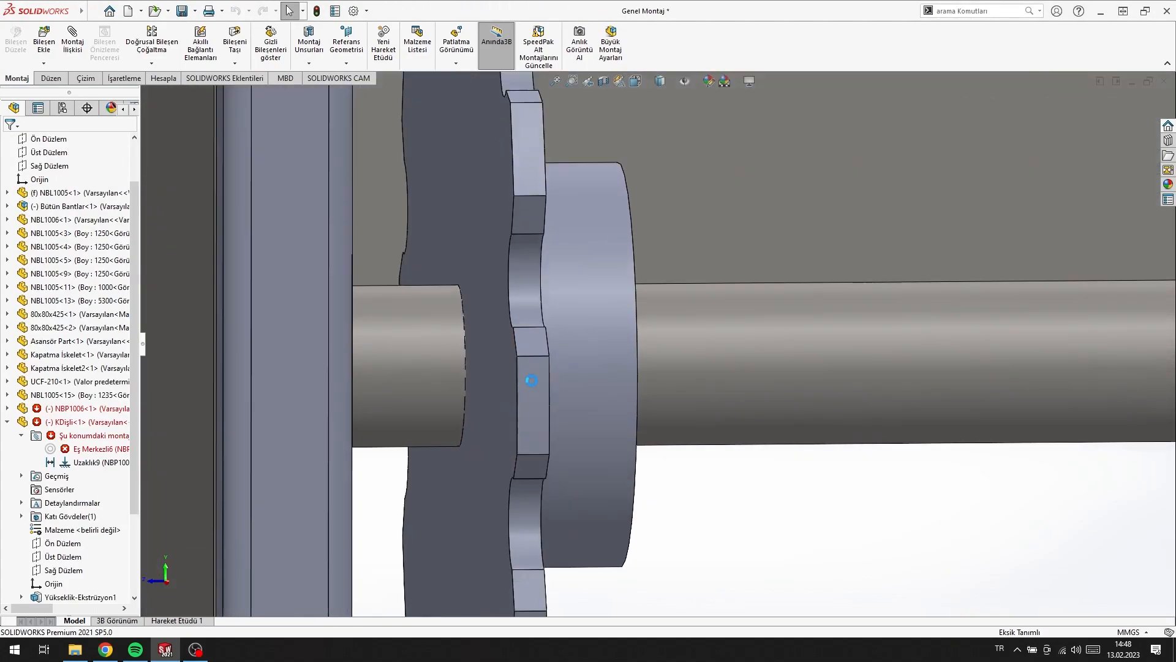
click(484, 307)
scroll(763, 435, up, 8)
click(98, 448)
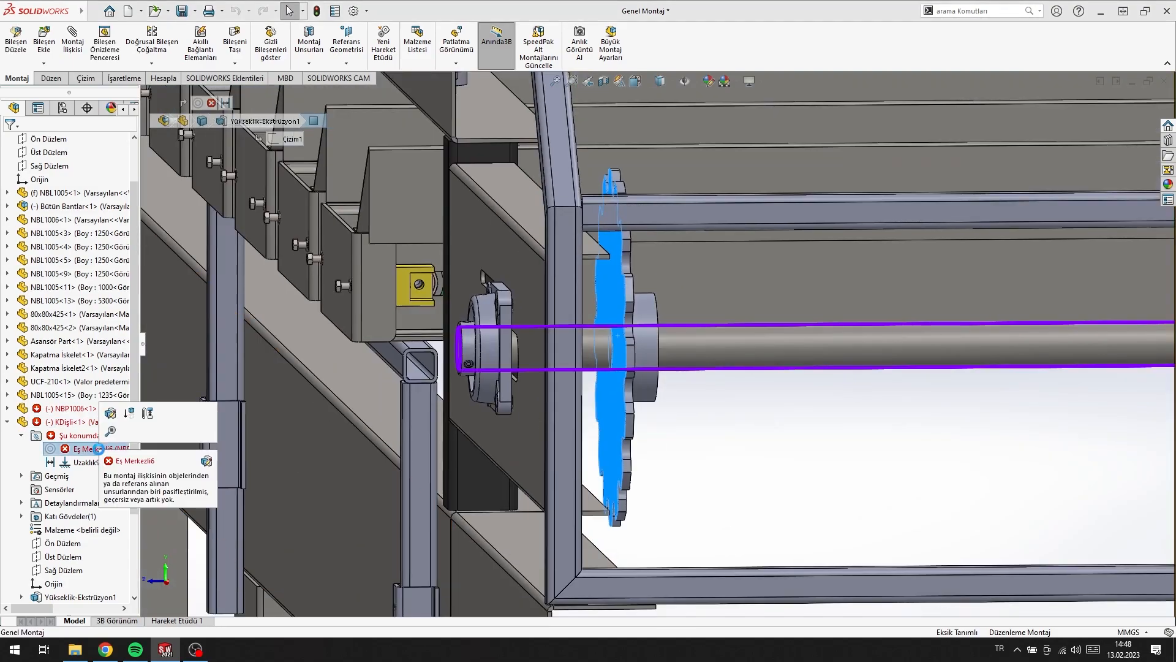
click(112, 412)
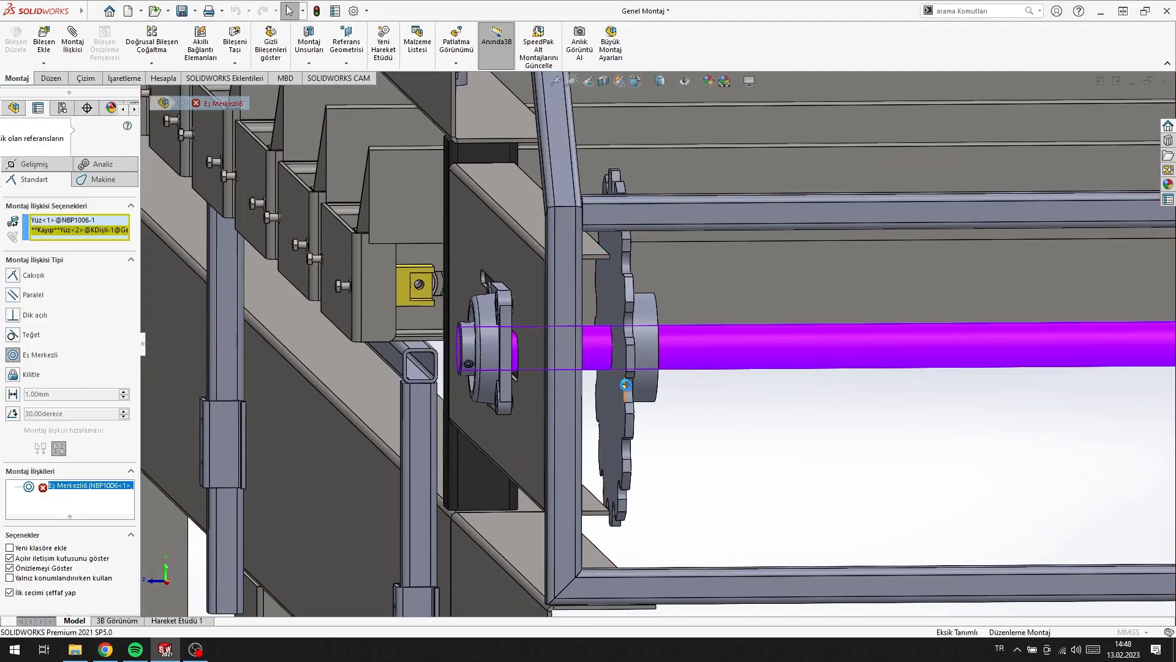
scroll(625, 386, down, 9)
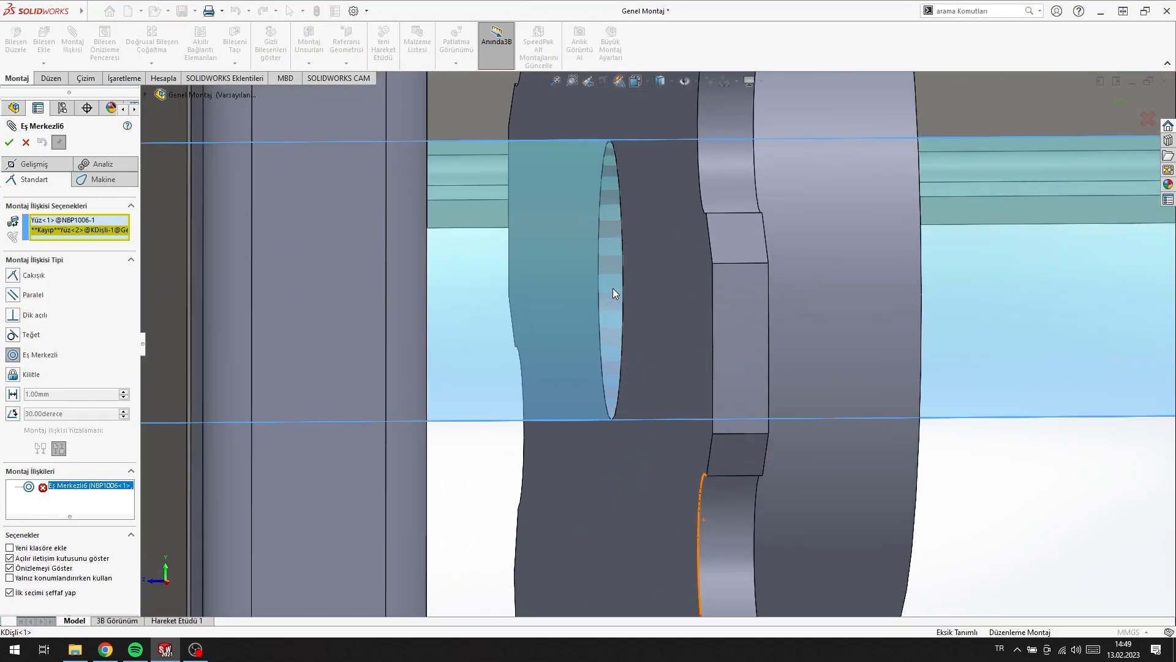
click(613, 294)
click(522, 283)
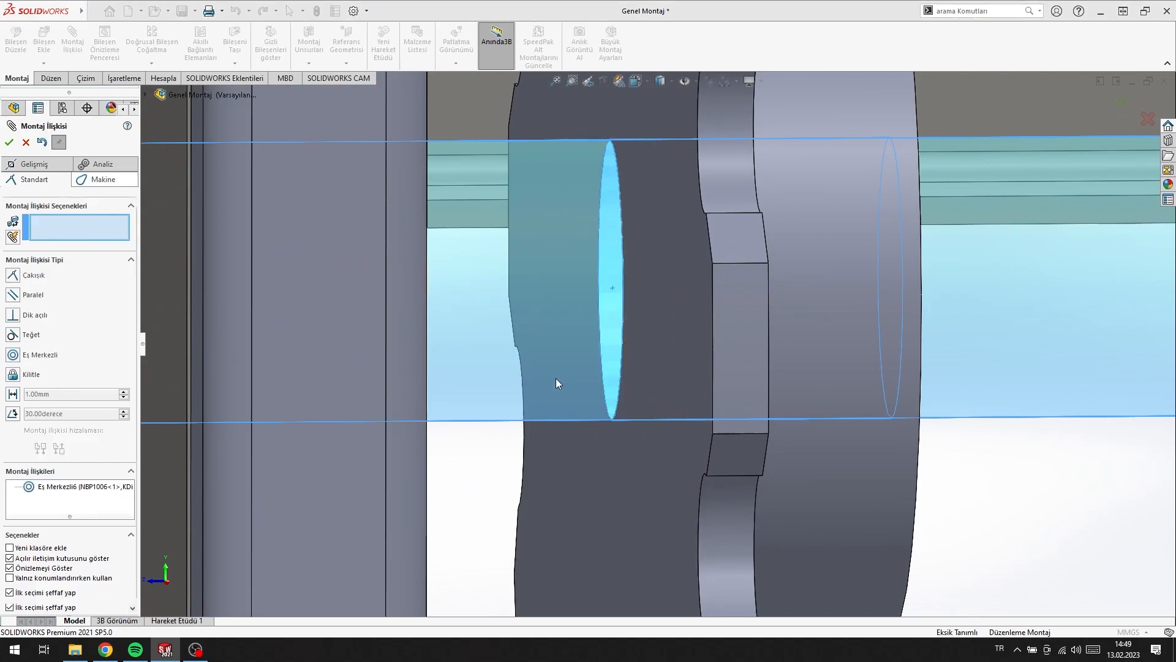
scroll(673, 337, up, 5)
scroll(833, 340, up, 10)
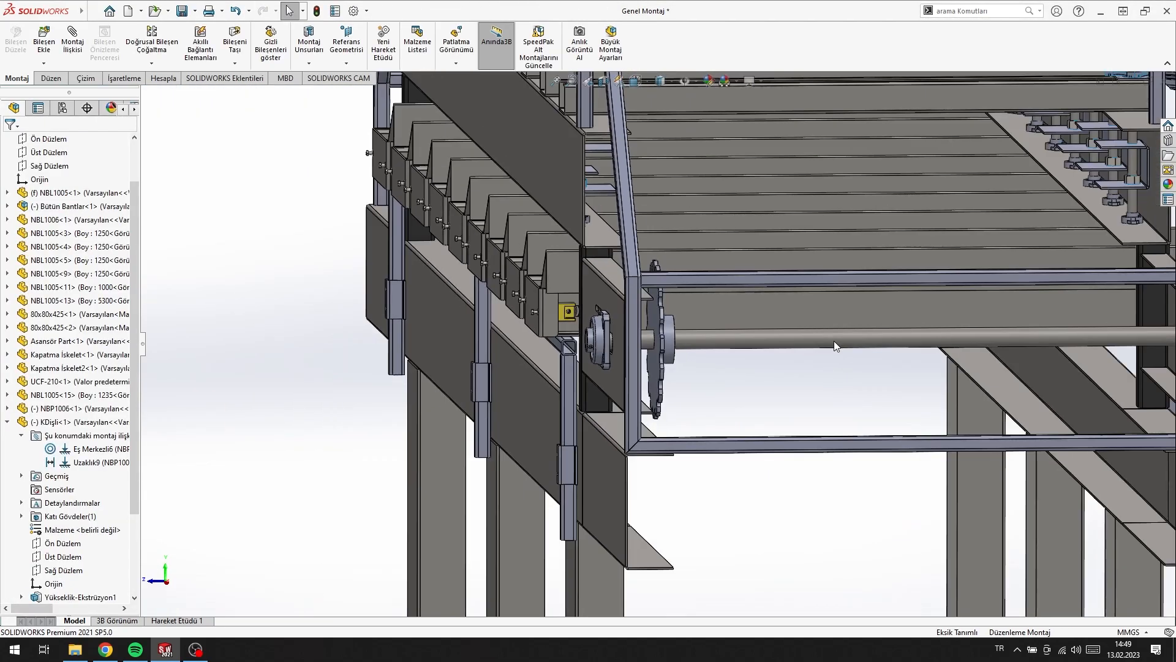
scroll(764, 316, down, 6)
scroll(773, 321, down, 2)
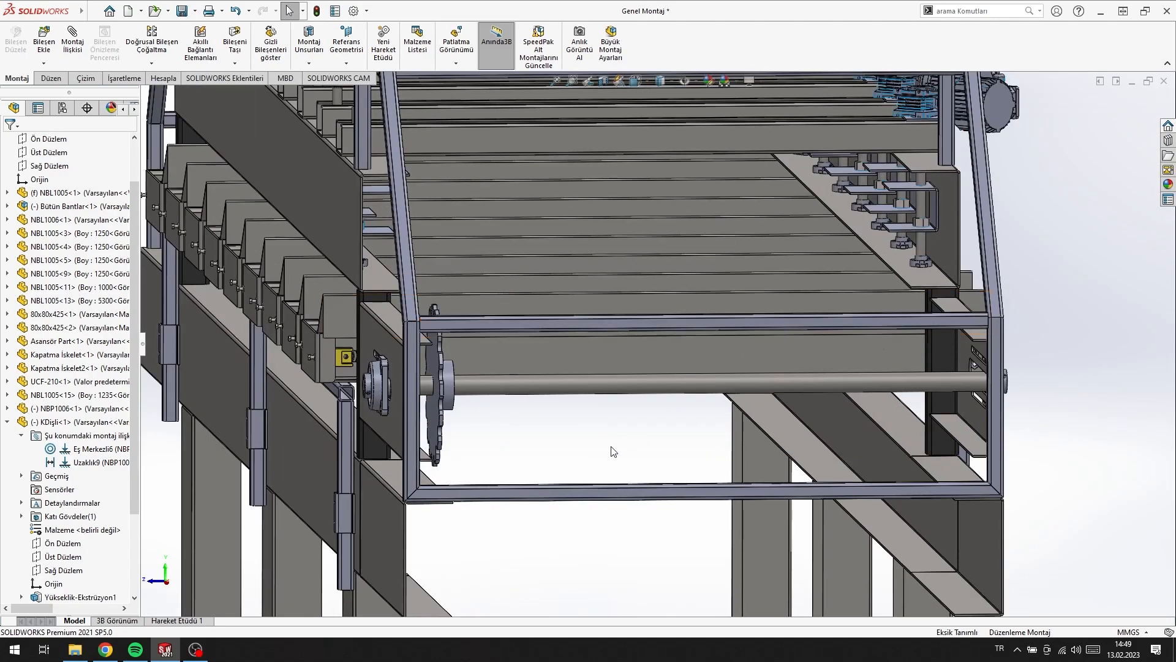
- Start a new part and insert the küçükFlanş block from the desktop as a sketch at scale 1
click(165, 651)
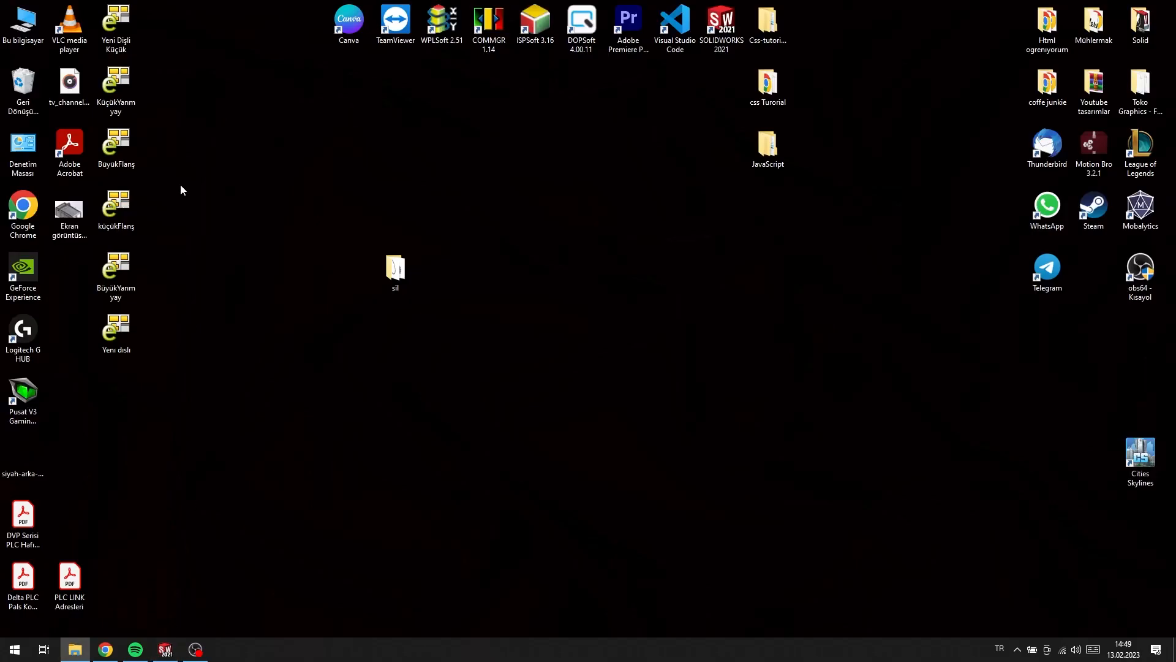
click(165, 651)
click(127, 11)
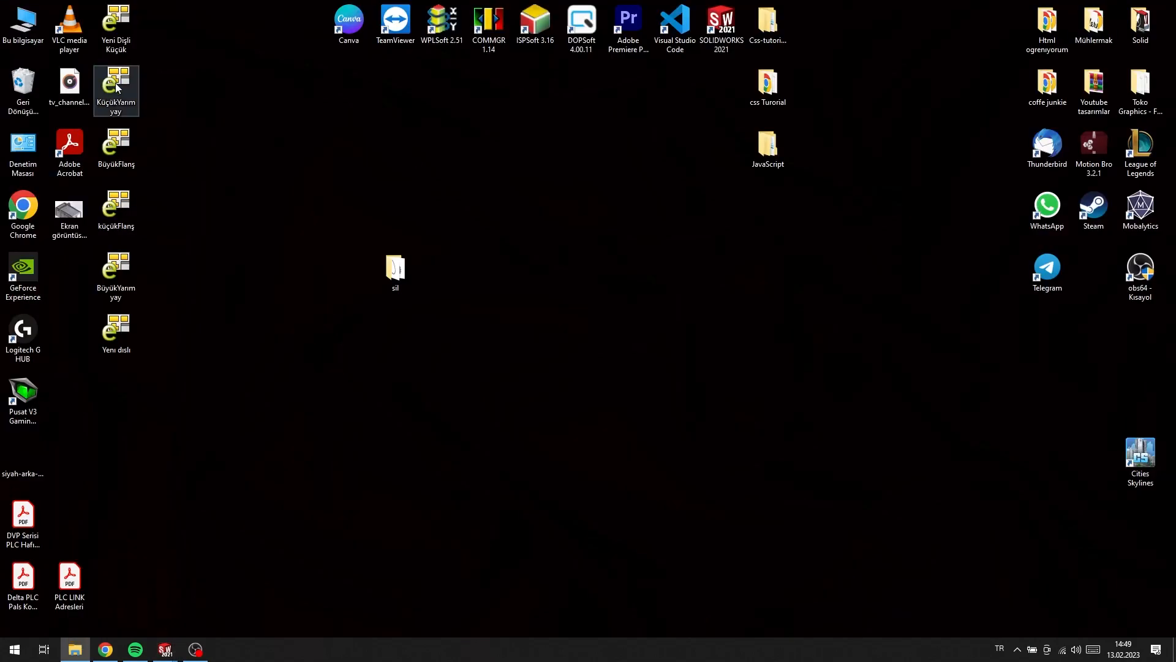
drag(120, 207, 401, 432)
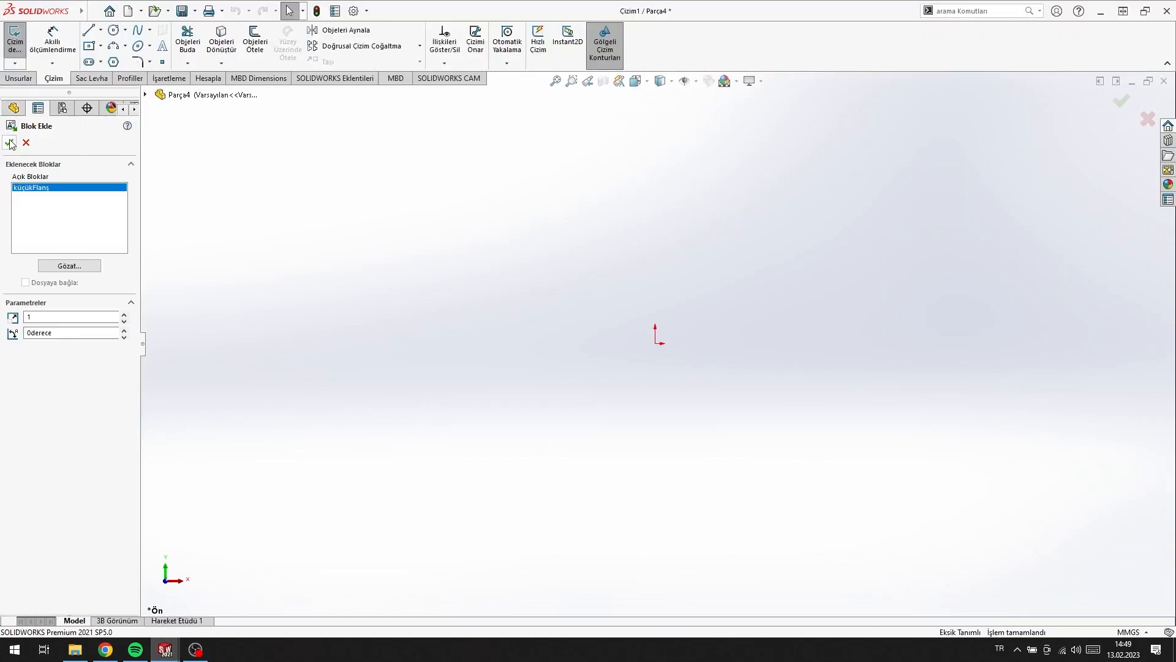
scroll(558, 409, up, 3)
click(525, 471)
key(Escape)
- Extrude the slotted flange sketch 10 mm
click(22, 77)
click(24, 43)
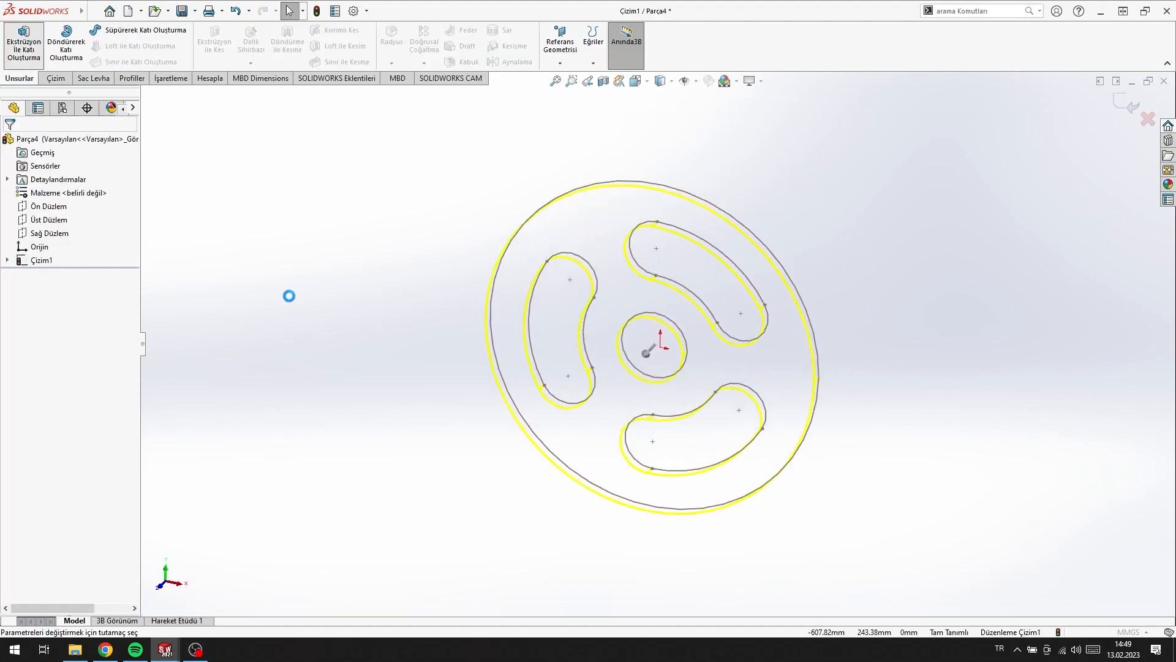
key(Return)
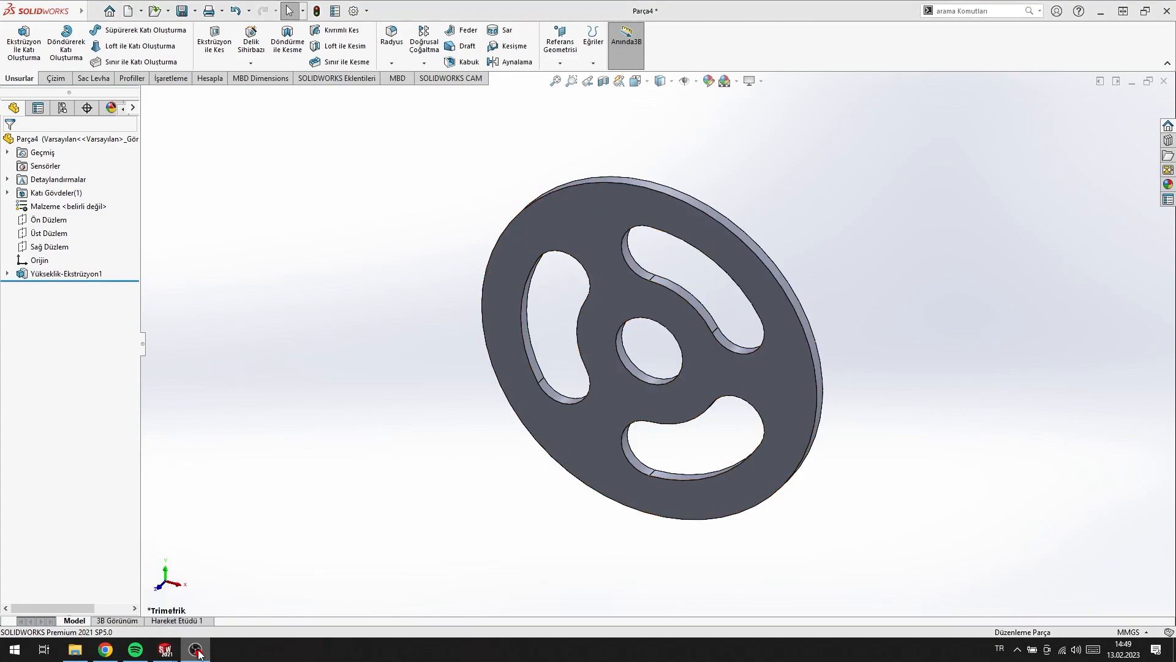
- Create a reference plane midway between the two flat faces of the slotted flange
middle_drag(611, 232, 608, 199)
click(608, 197)
right_click(609, 199)
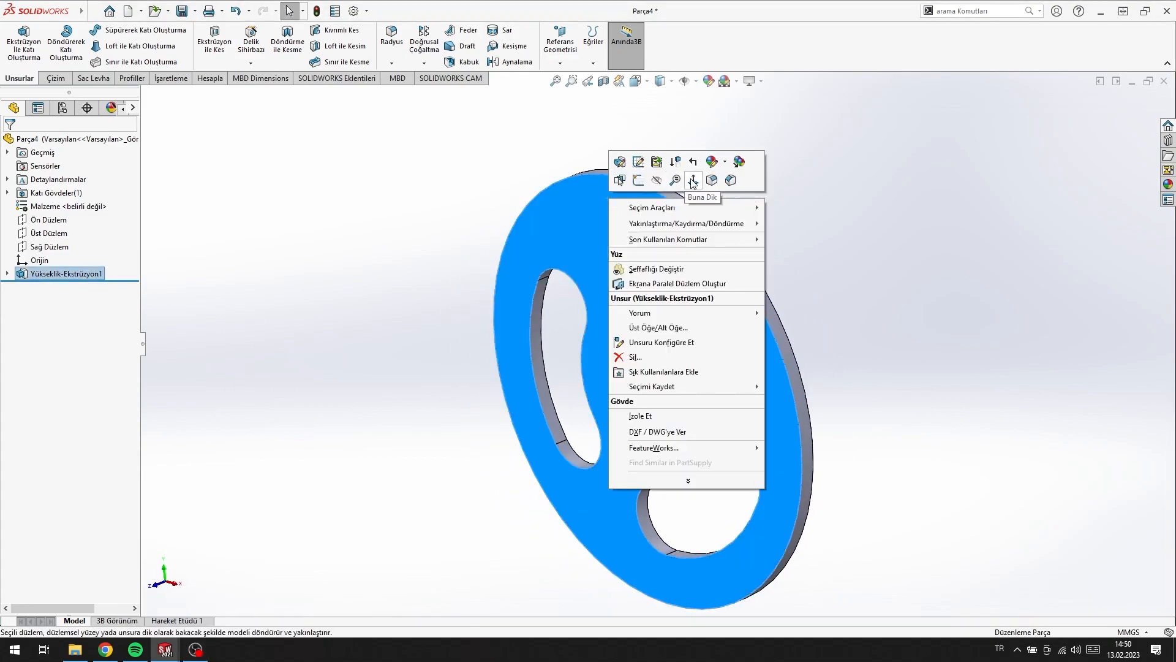
click(693, 181)
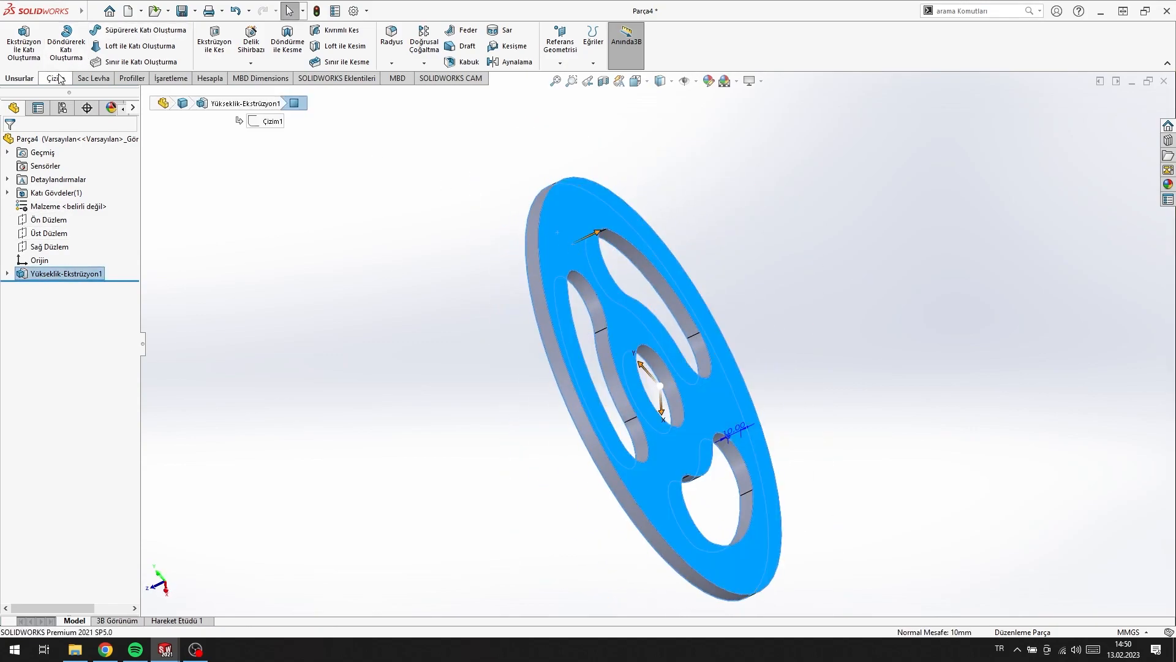
click(559, 63)
click(588, 106)
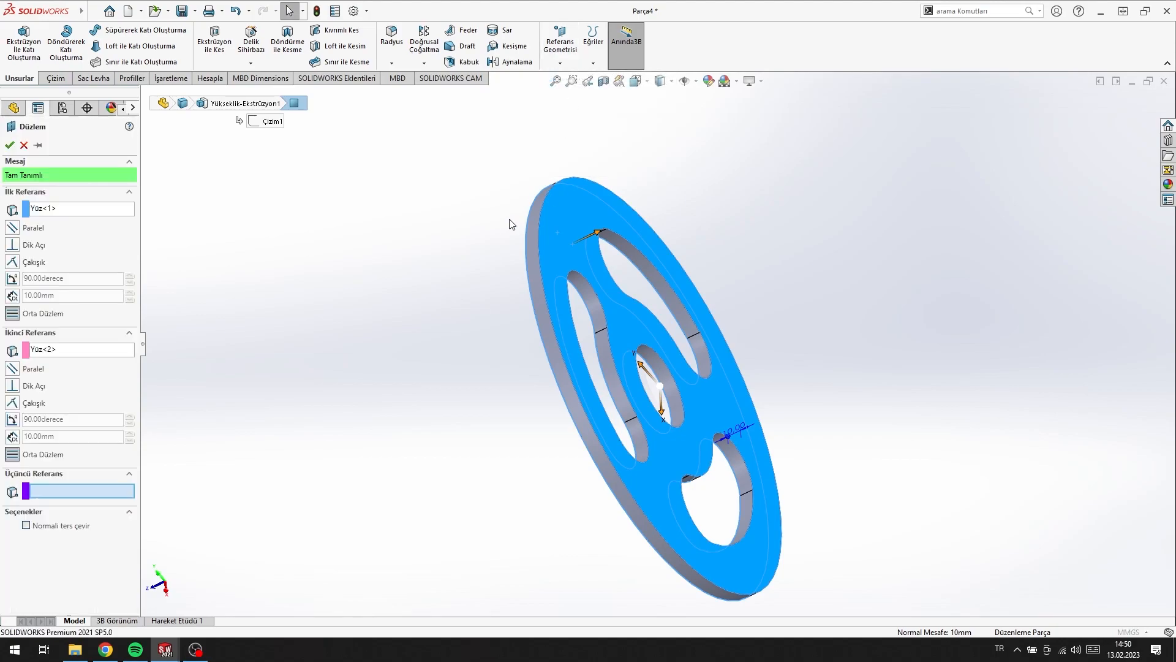
- Sketch a narrow rim ring on the new mid-plane by offsetting the flange's outer edge and relating the outer circle to that edge
right_click(44, 287)
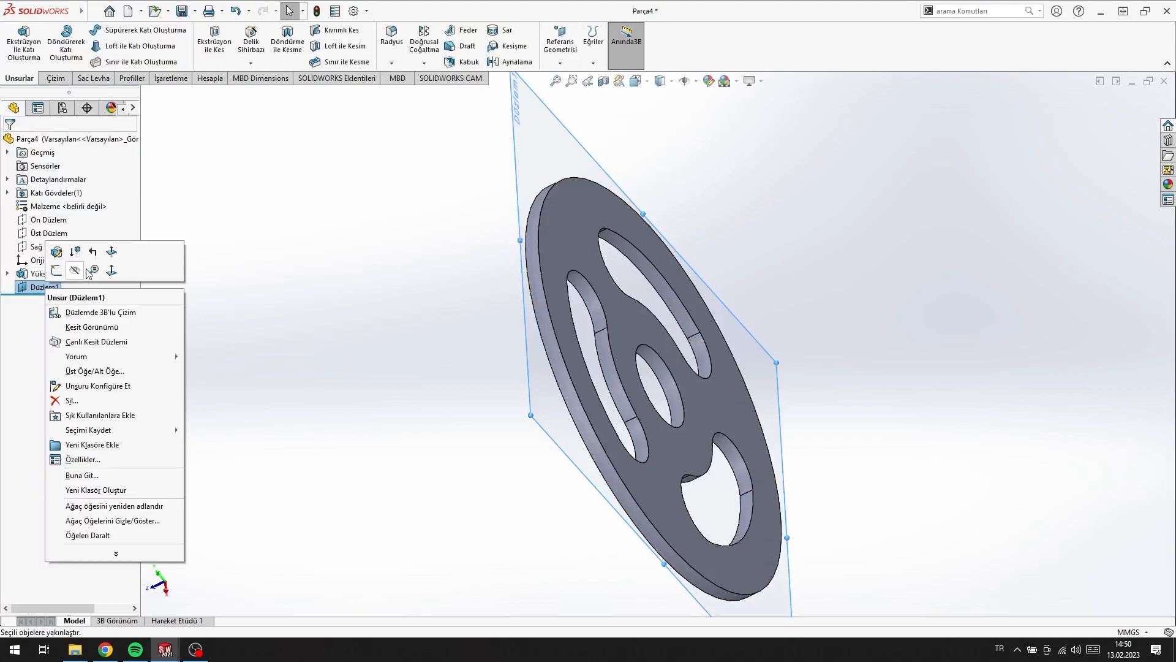
click(112, 270)
click(58, 77)
click(114, 30)
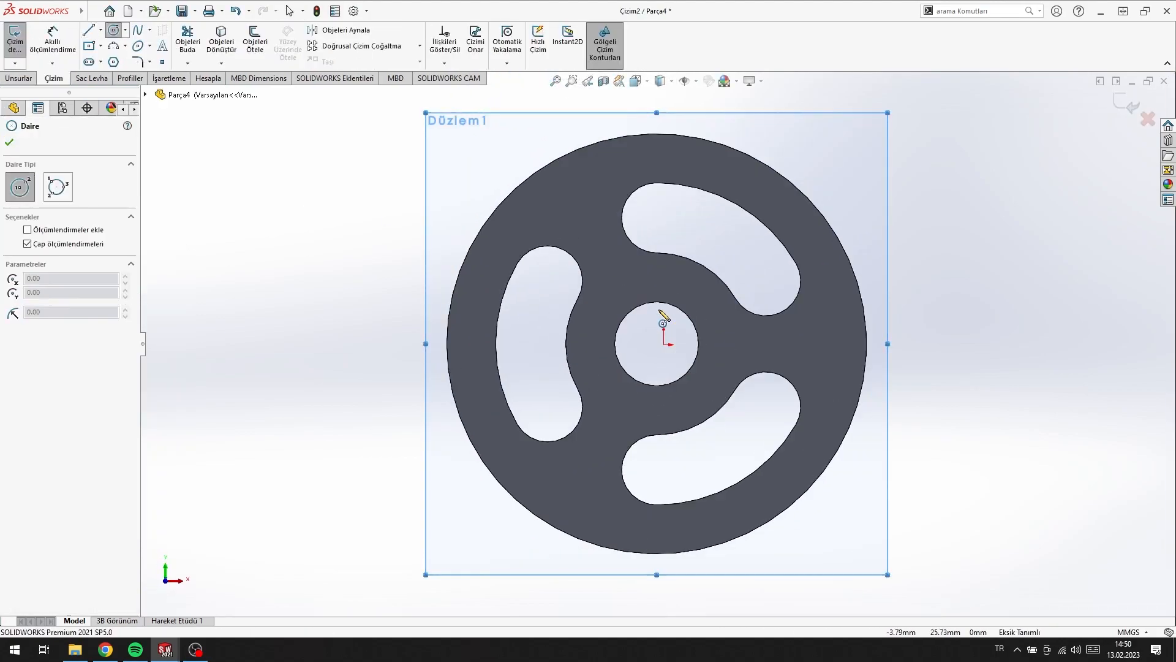
click(656, 343)
key(Escape)
click(254, 39)
click(9, 144)
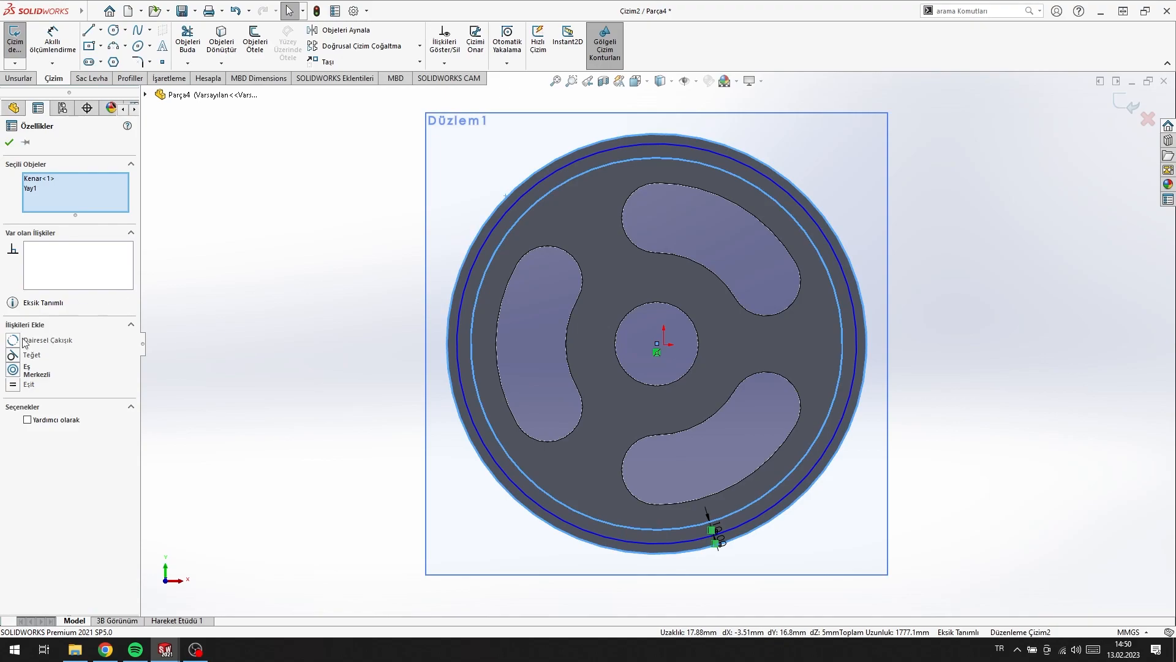
- Extrude the rim ring 20 mm with the mid-plane end condition, merged with the flange
click(18, 78)
click(24, 43)
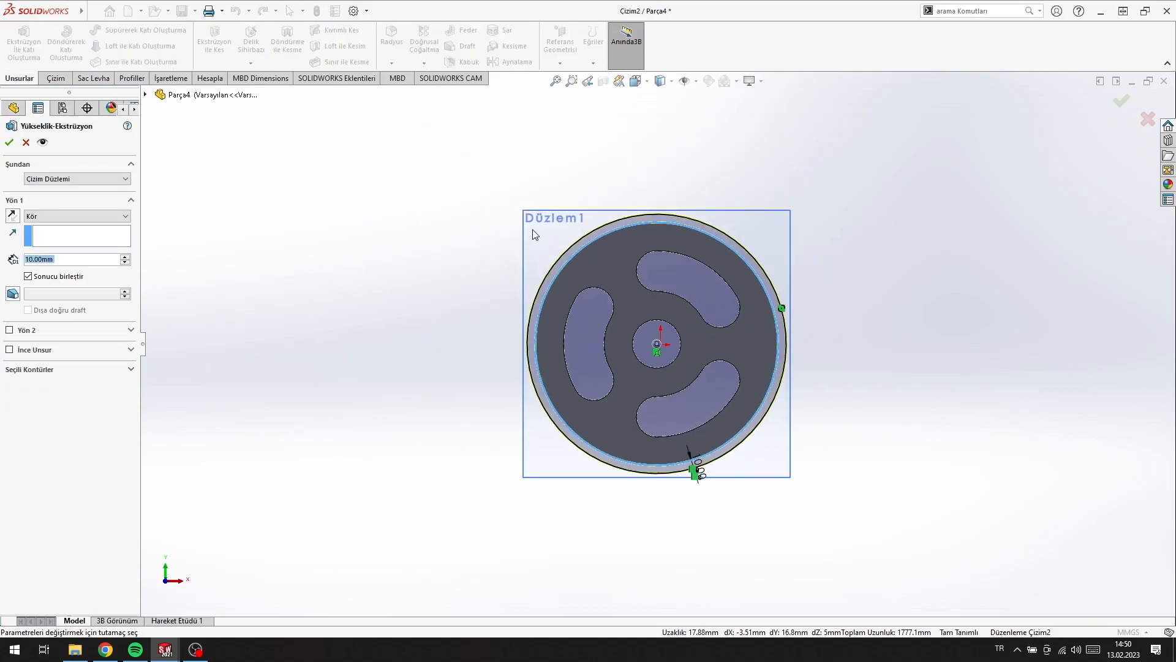
click(91, 216)
click(81, 277)
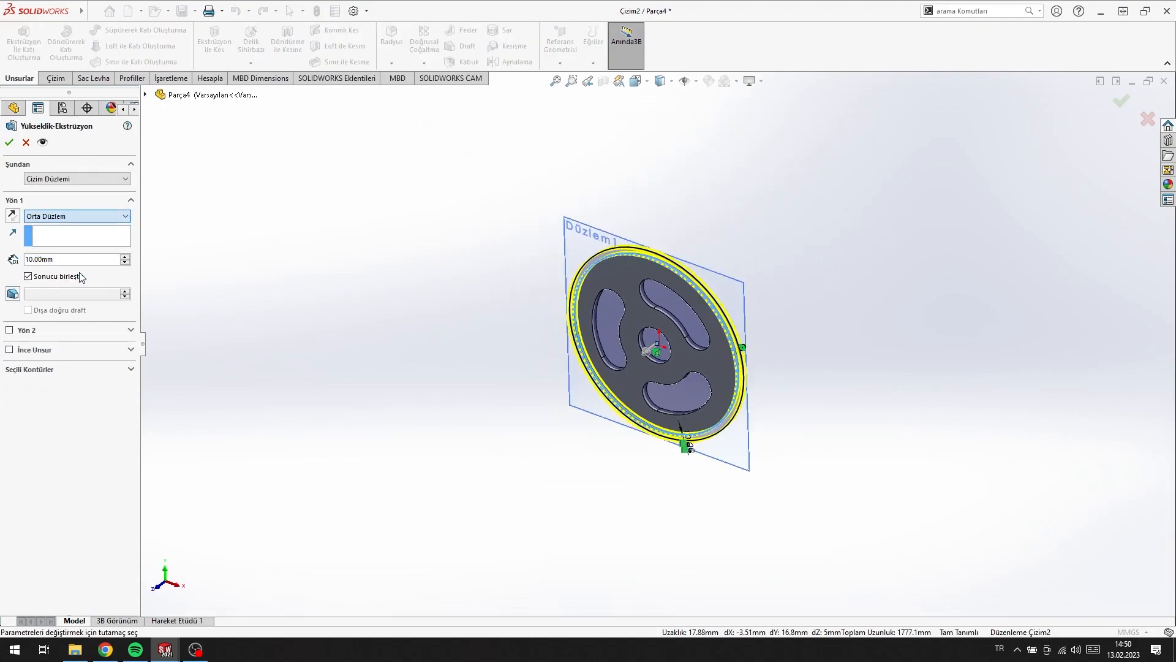
scroll(677, 294, down, 5)
scroll(106, 260, up, 1)
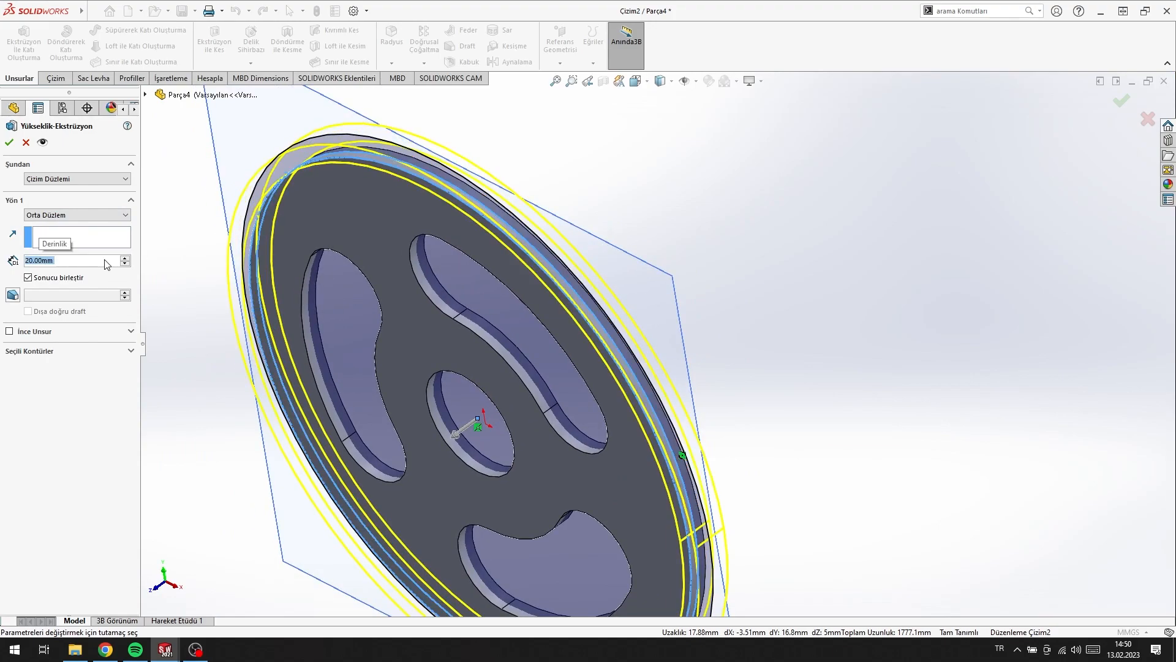
click(8, 143)
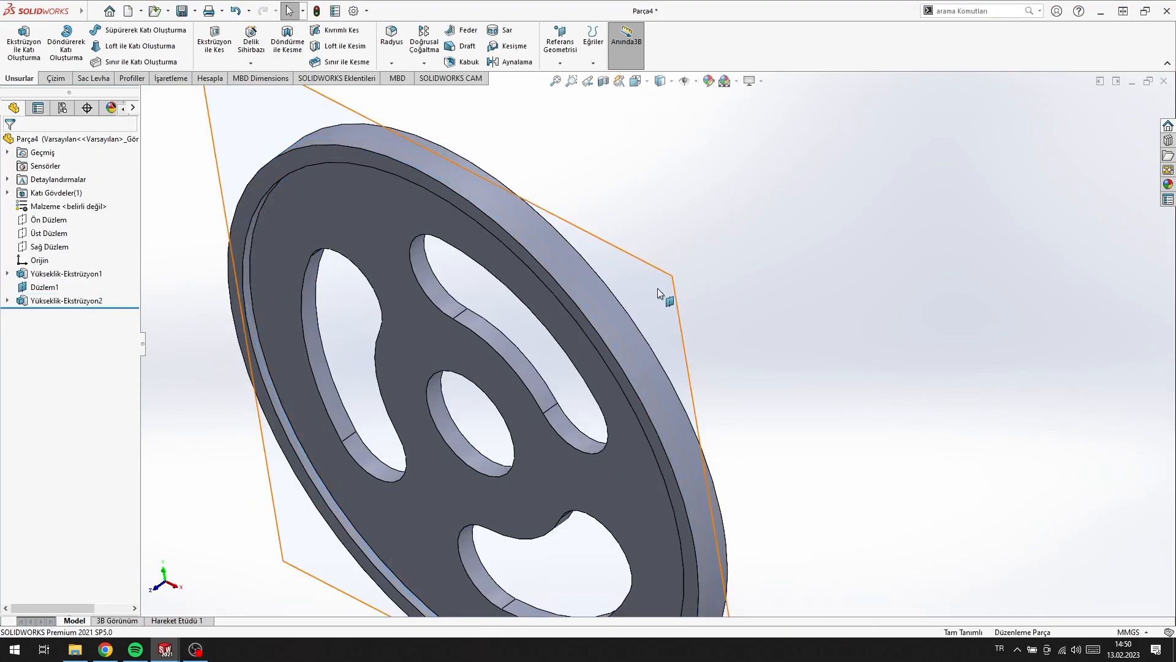
- Save the part as KKasnak in the İşlenecek Parçalar folder
scroll(650, 283, up, 3)
click(178, 11)
click(331, 159)
click(254, 423)
key(ctrl+a)
text(K)
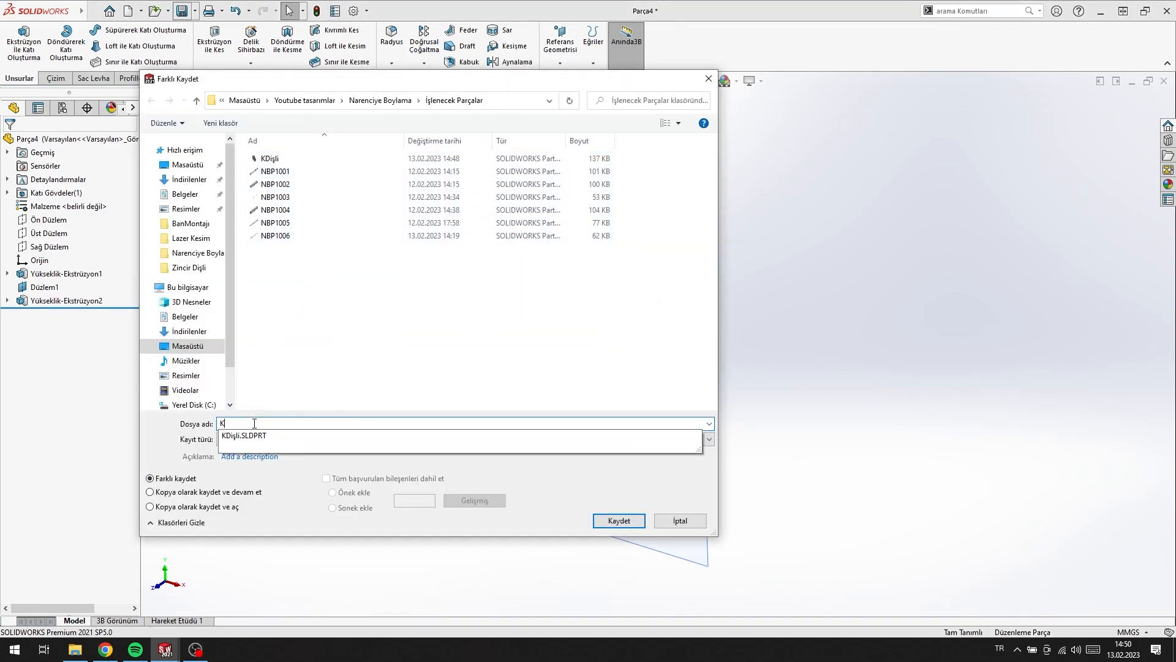
text(Kasnak)
key(Return)
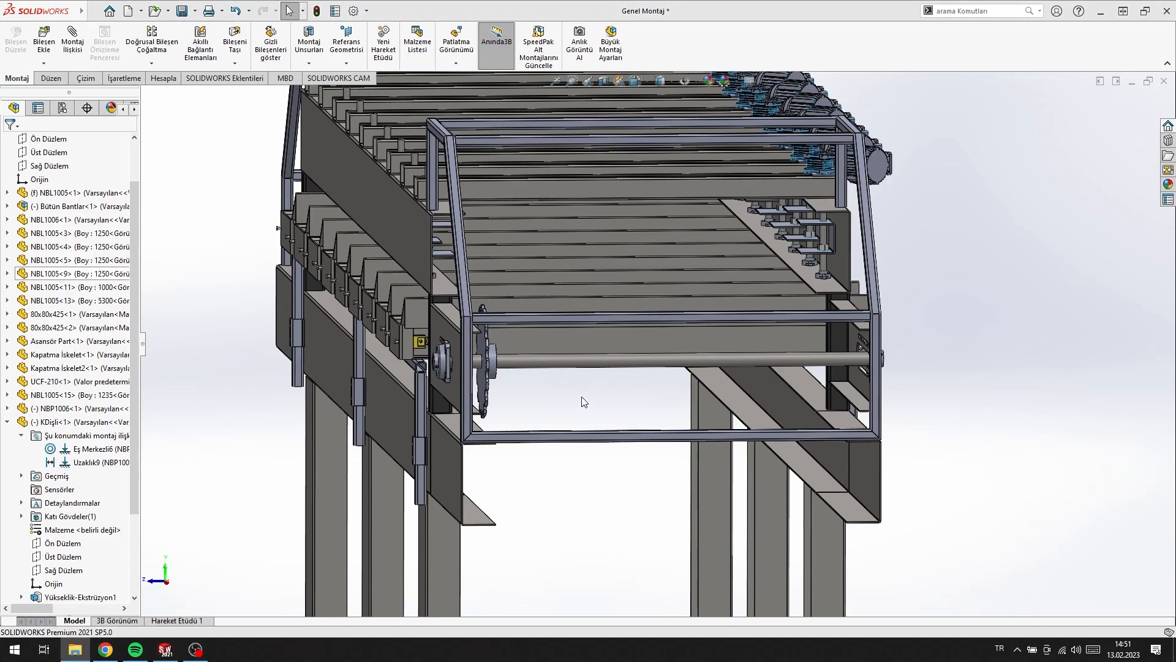
- Place the KKasnak pulley in the general assembly and mate its outer rim face concentric with the drive shaft
drag(582, 397, 578, 401)
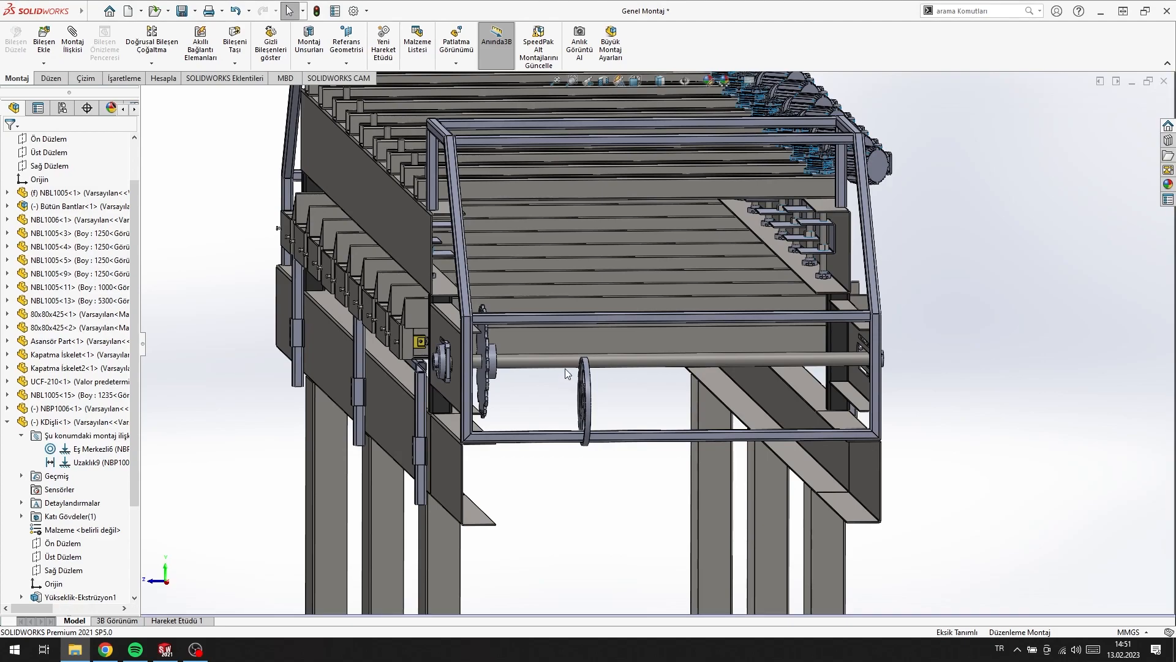
scroll(564, 376, down, 8)
click(749, 334)
ctrl+click(486, 267)
click(73, 39)
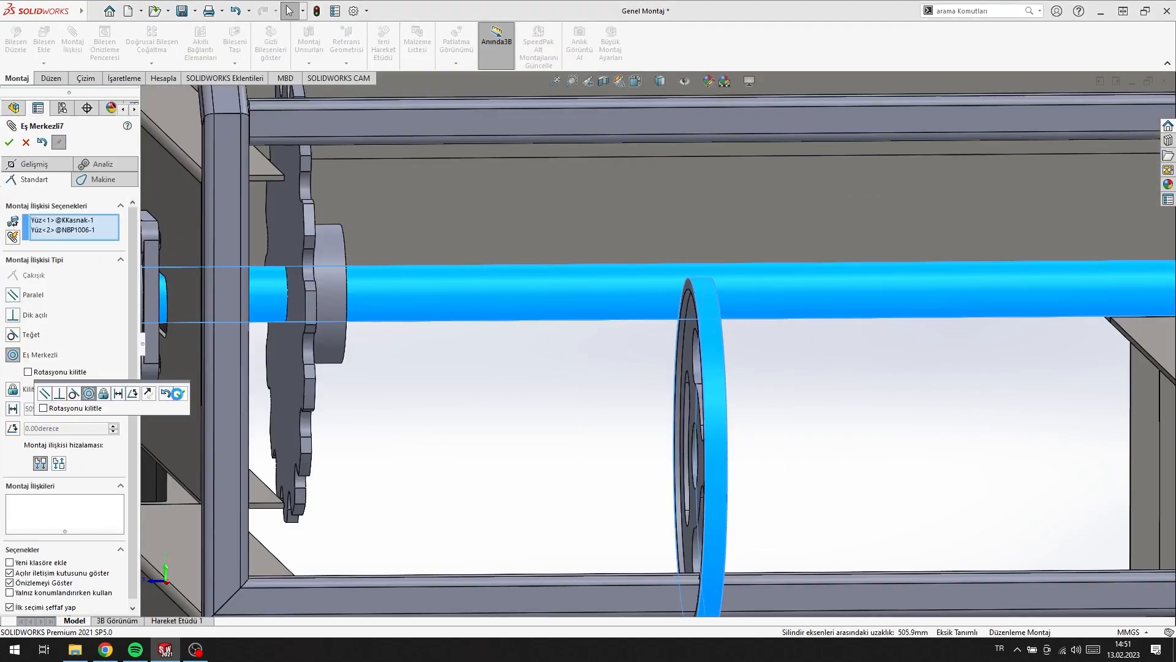
click(179, 393)
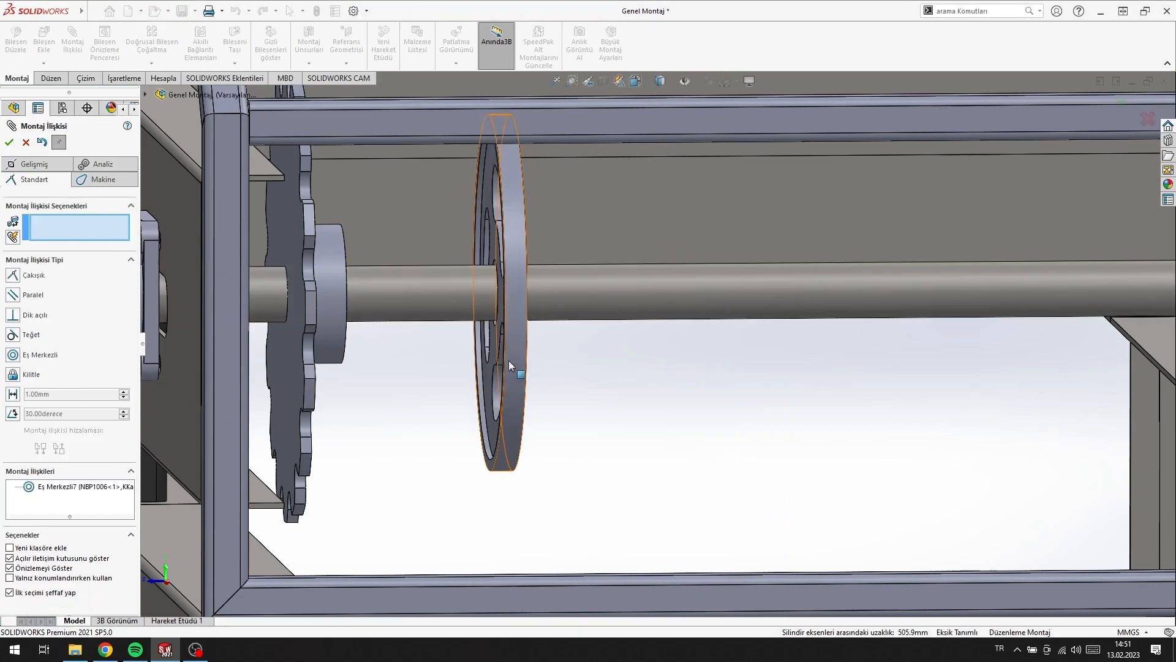
key(Escape)
- Isolate the KKasnak pulley and KDişli sprocket to compare them from the back, restore the full assembly and inspect it in isometric view
middle_drag(509, 318, 536, 312)
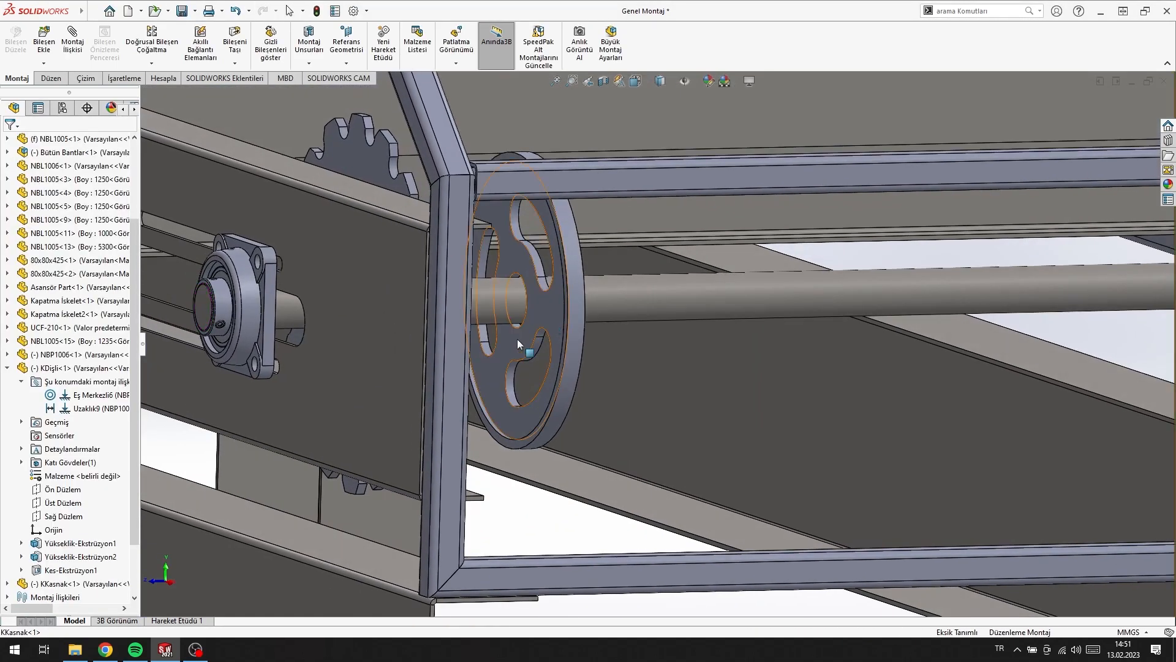
click(534, 235)
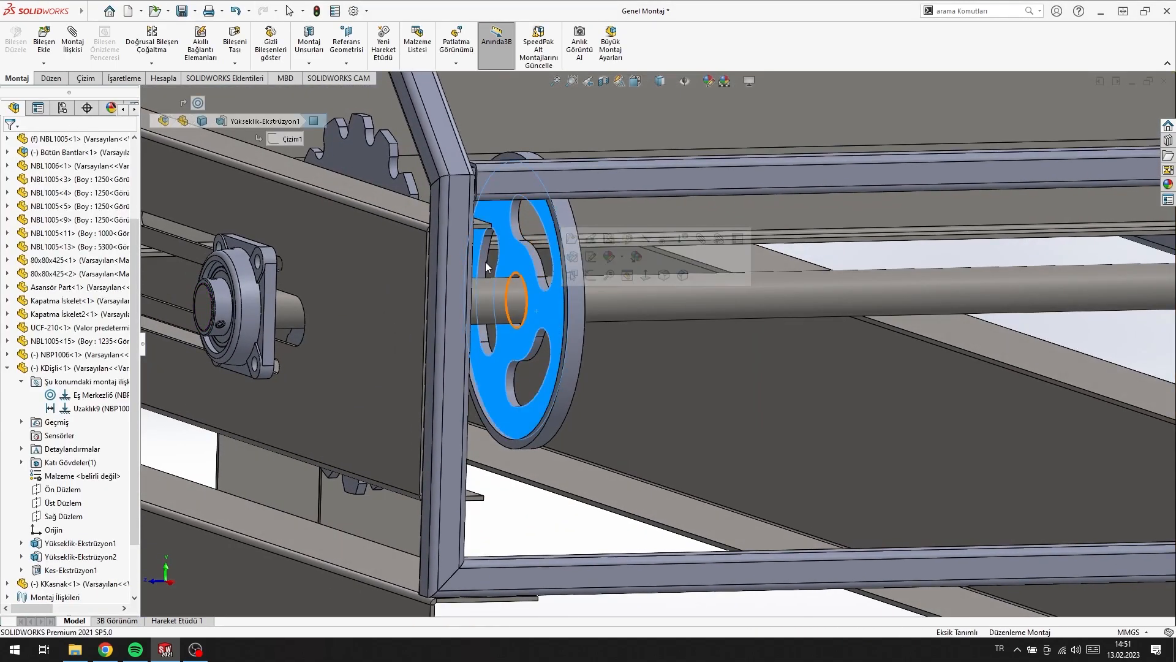
right_click(366, 163)
click(410, 269)
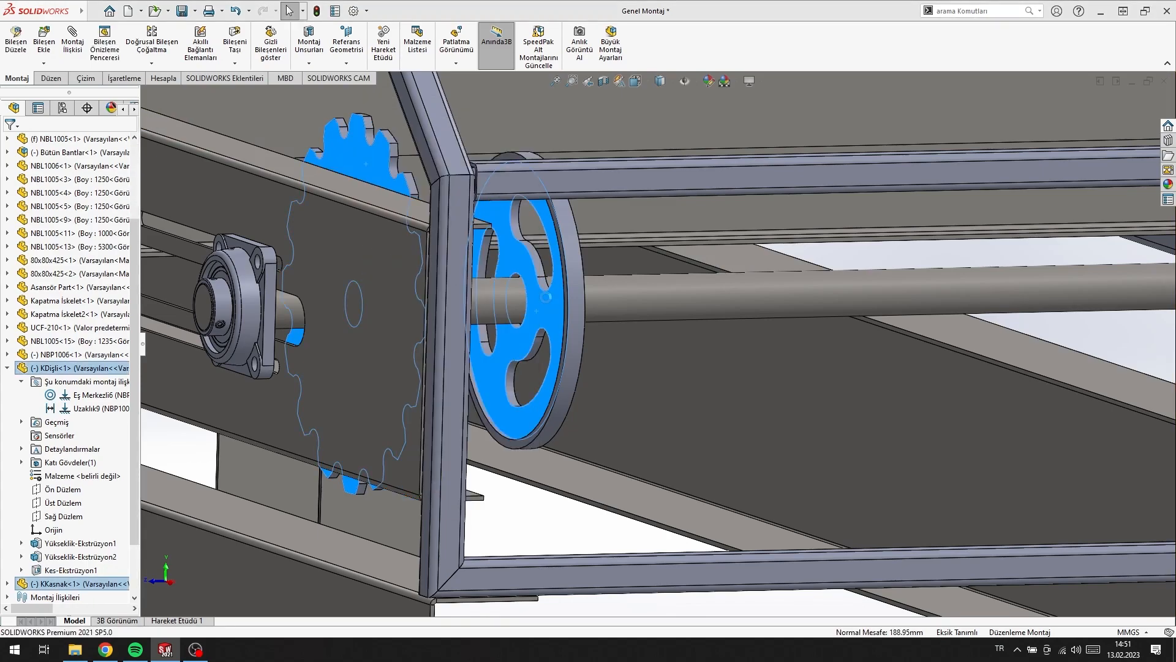
key(space)
click(702, 373)
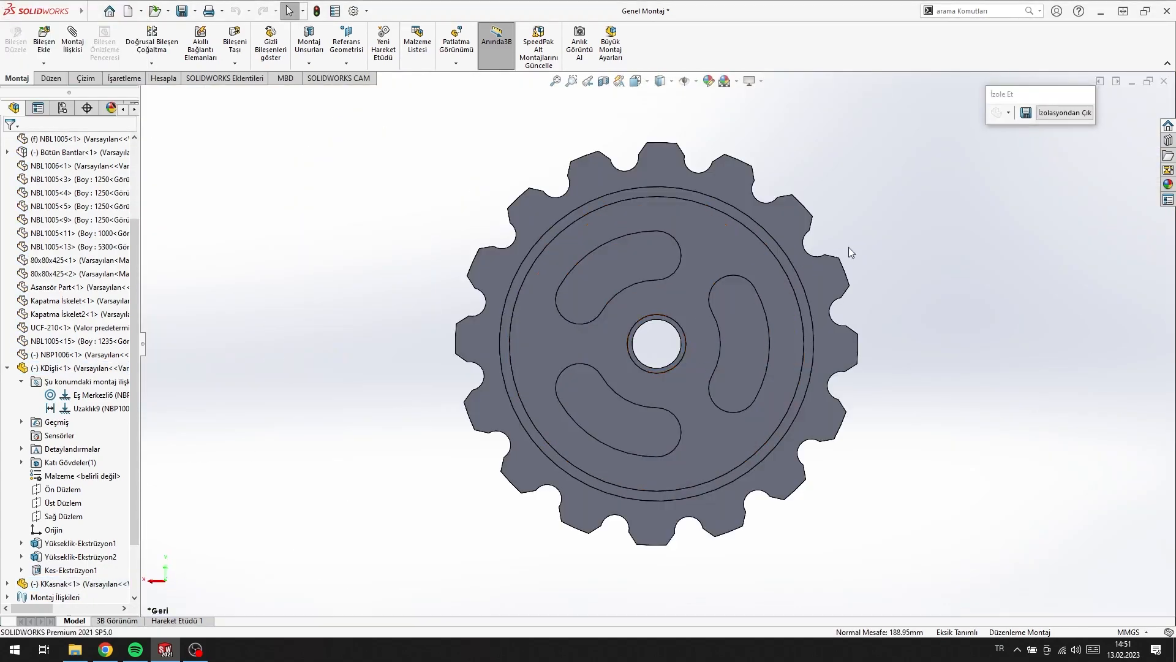
click(1051, 112)
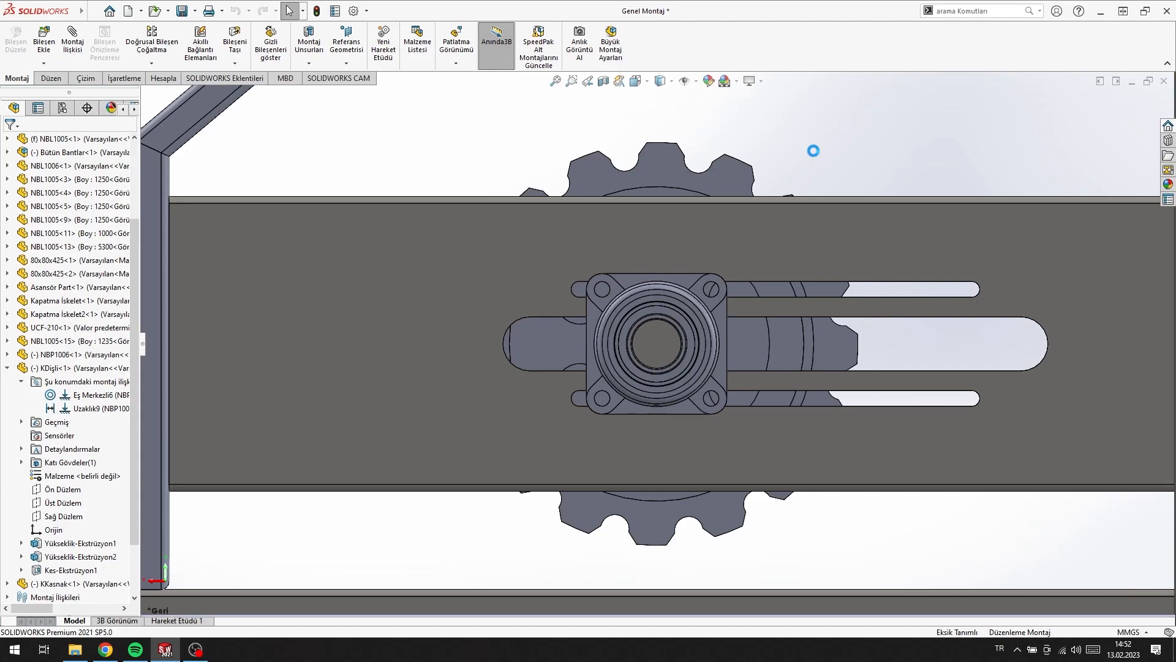
key(ctrl+7)
scroll(814, 438, down, 5)
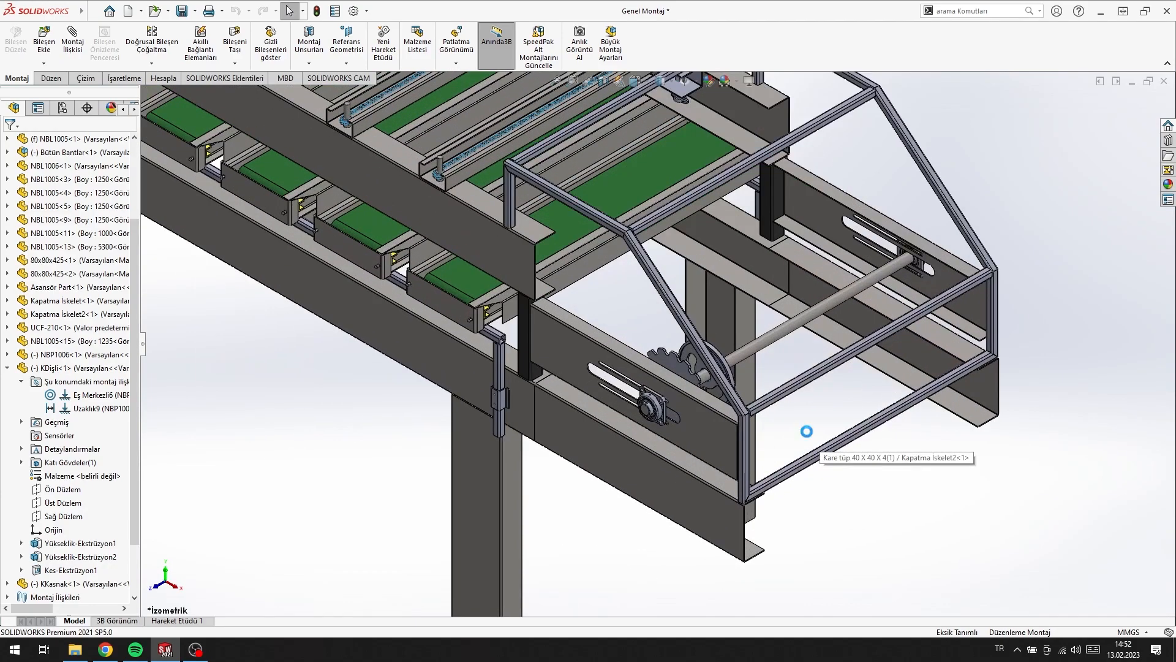